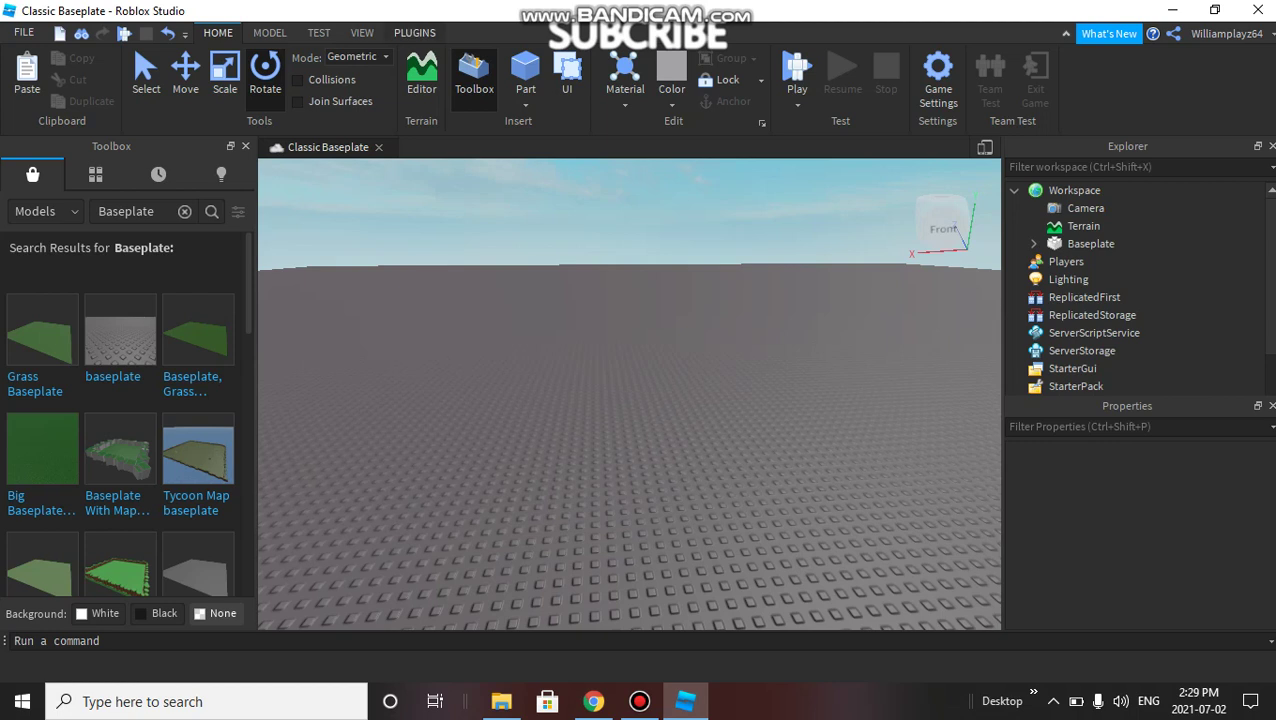
# - Show the Plugins tab in the Roblox Studio ribbon
pyautogui.click(414, 32)
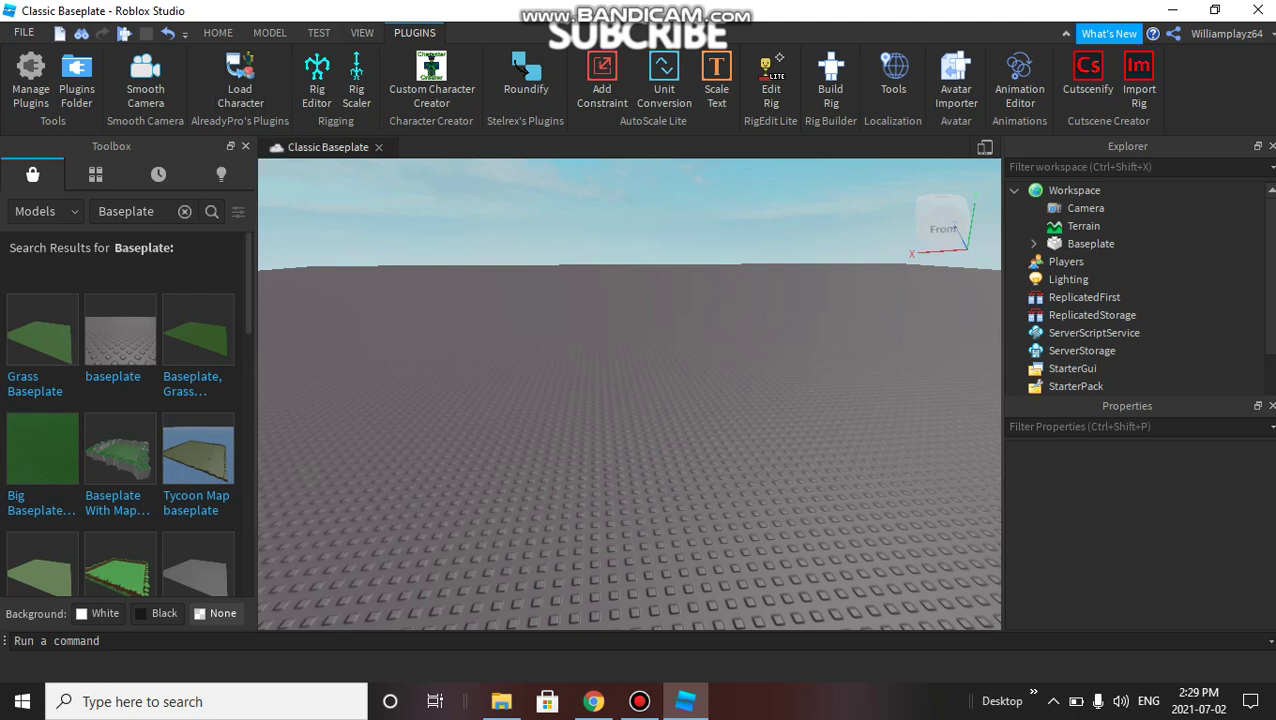
# - Open Load Character and switch the Toolbox listing from Models to Plugins
pyautogui.click(240, 80)
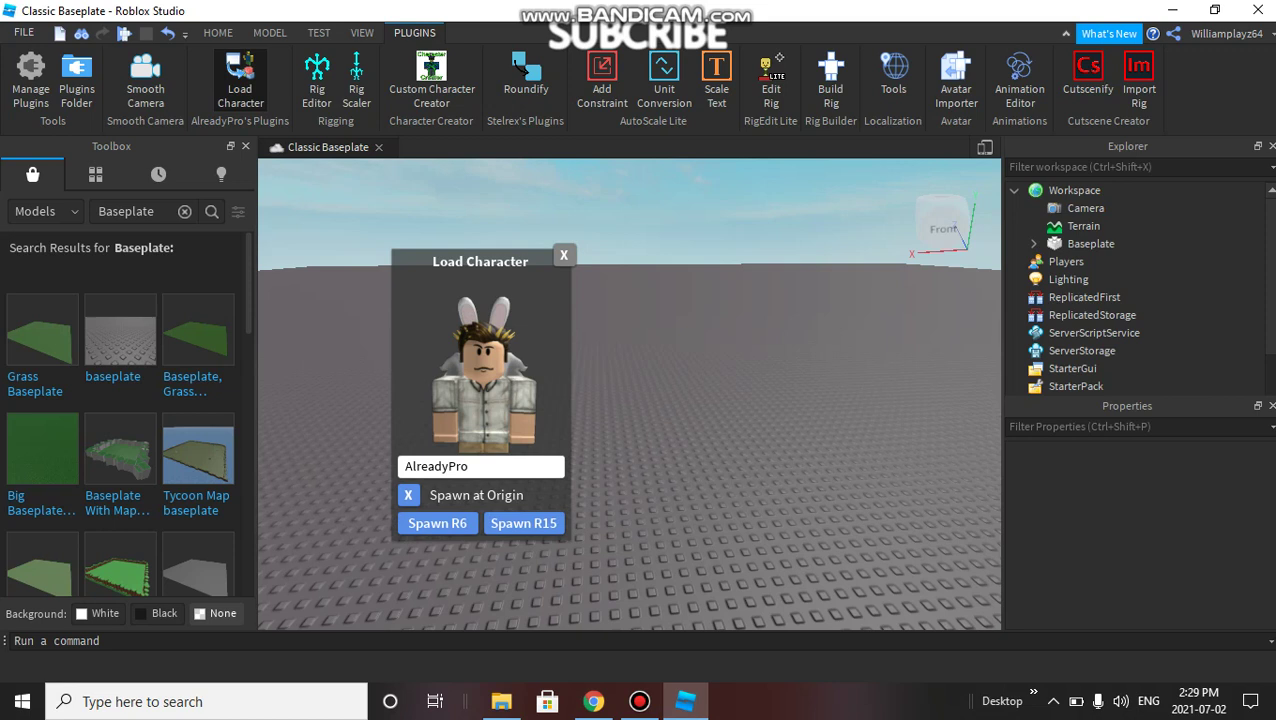
pyautogui.hotkey('ctrl', 'a')
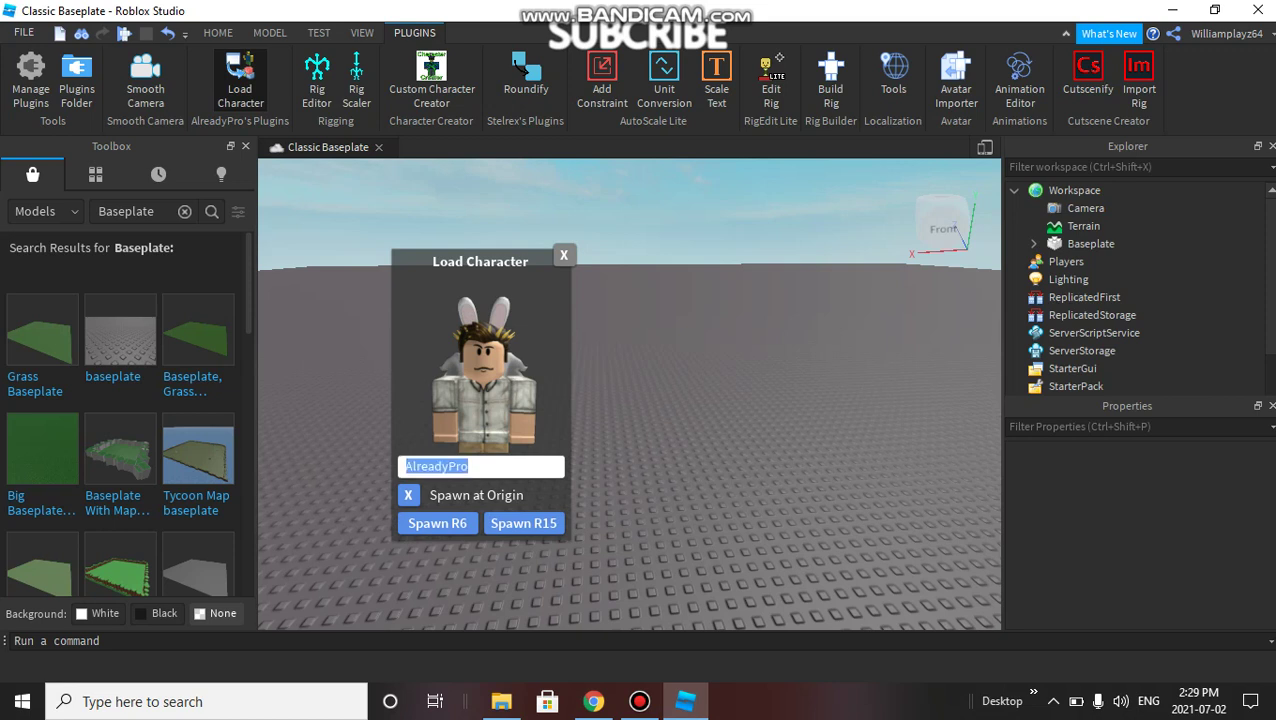
pyautogui.click(40, 211)
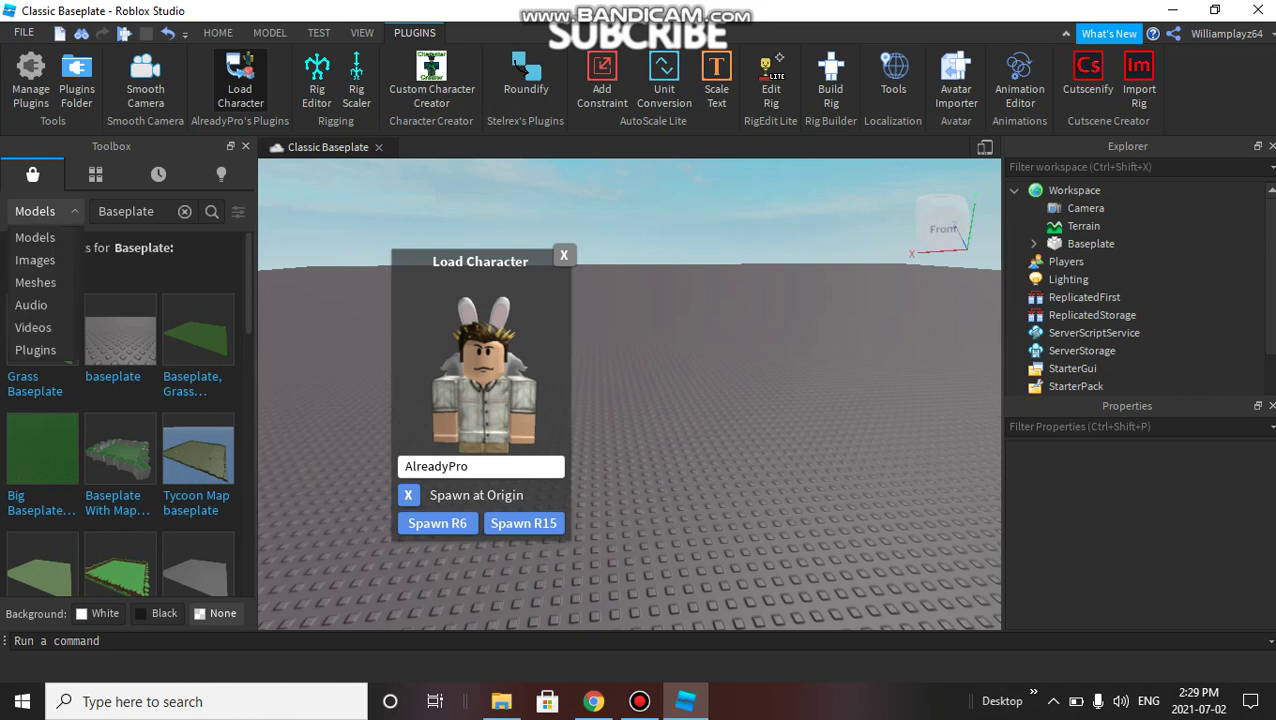
pyautogui.click(35, 350)
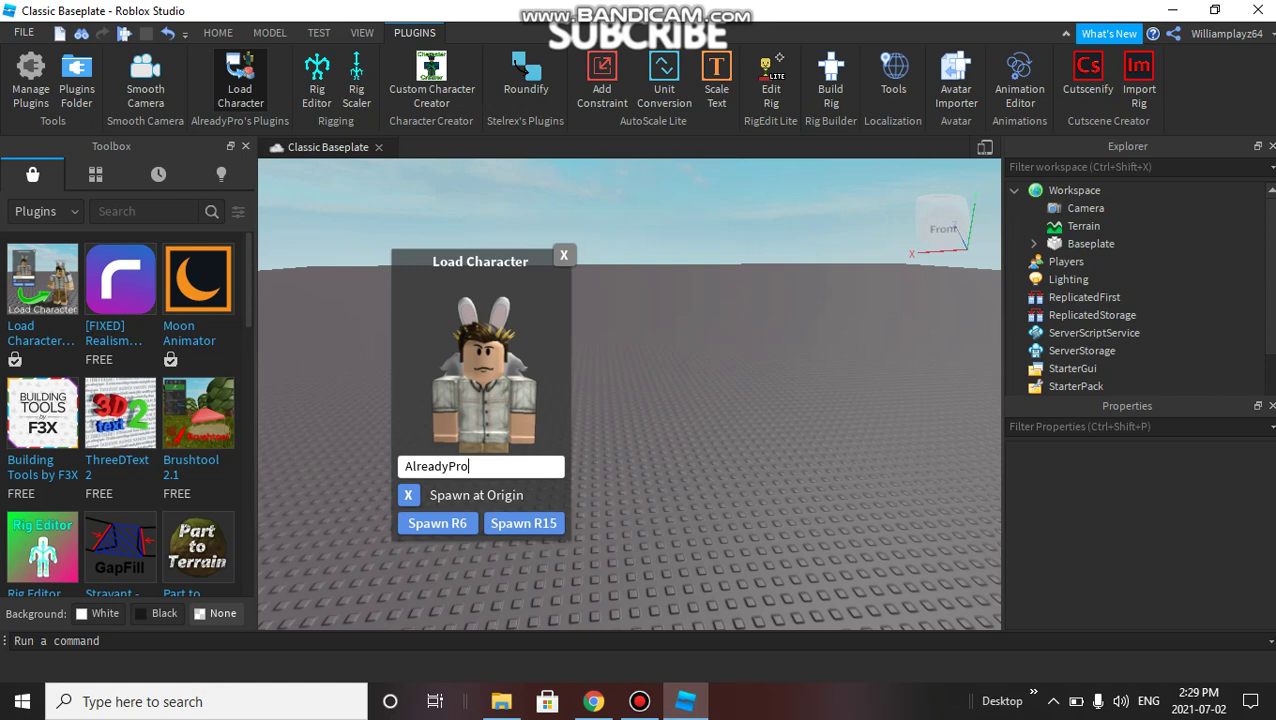
# - Replace the default character name with the username Williamplayz64
pyautogui.hotkey('shift', 'Left')
pyautogui.hotkey('shift', 'Left')
pyautogui.hotkey('shift', 'Left')
pyautogui.press('BackSpace')
pyautogui.write('Willi')
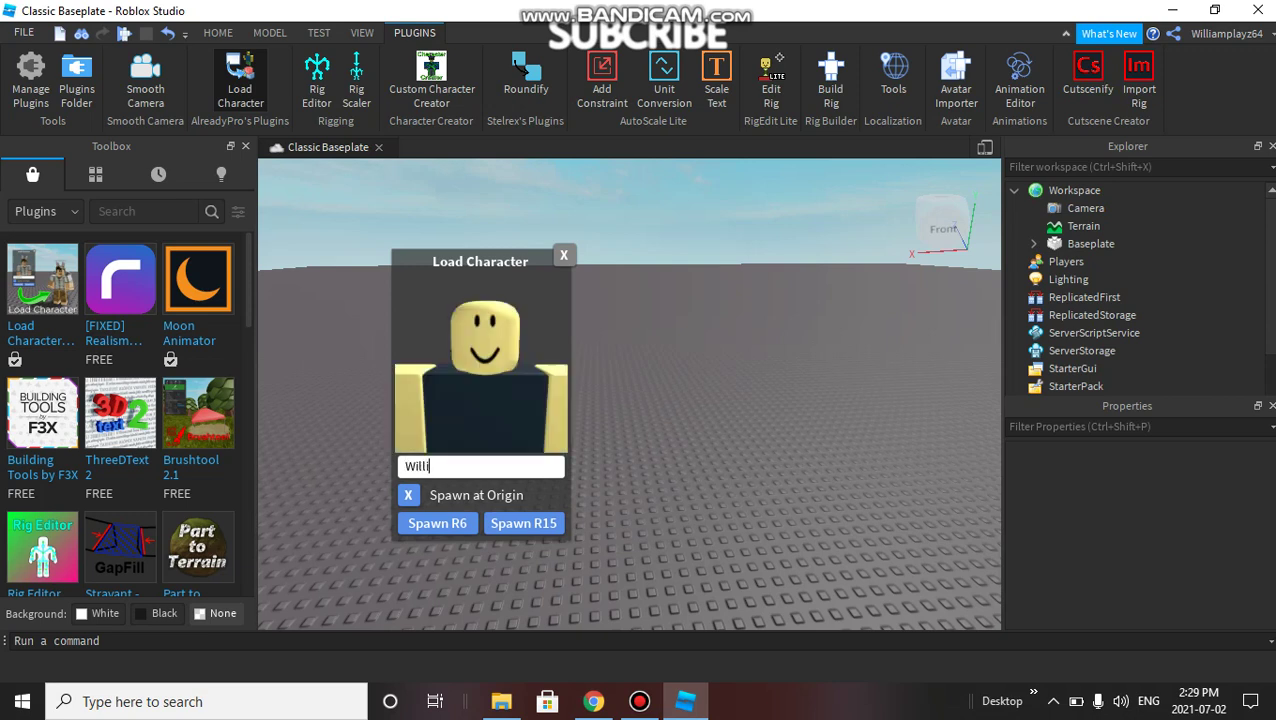
pyautogui.write('am')
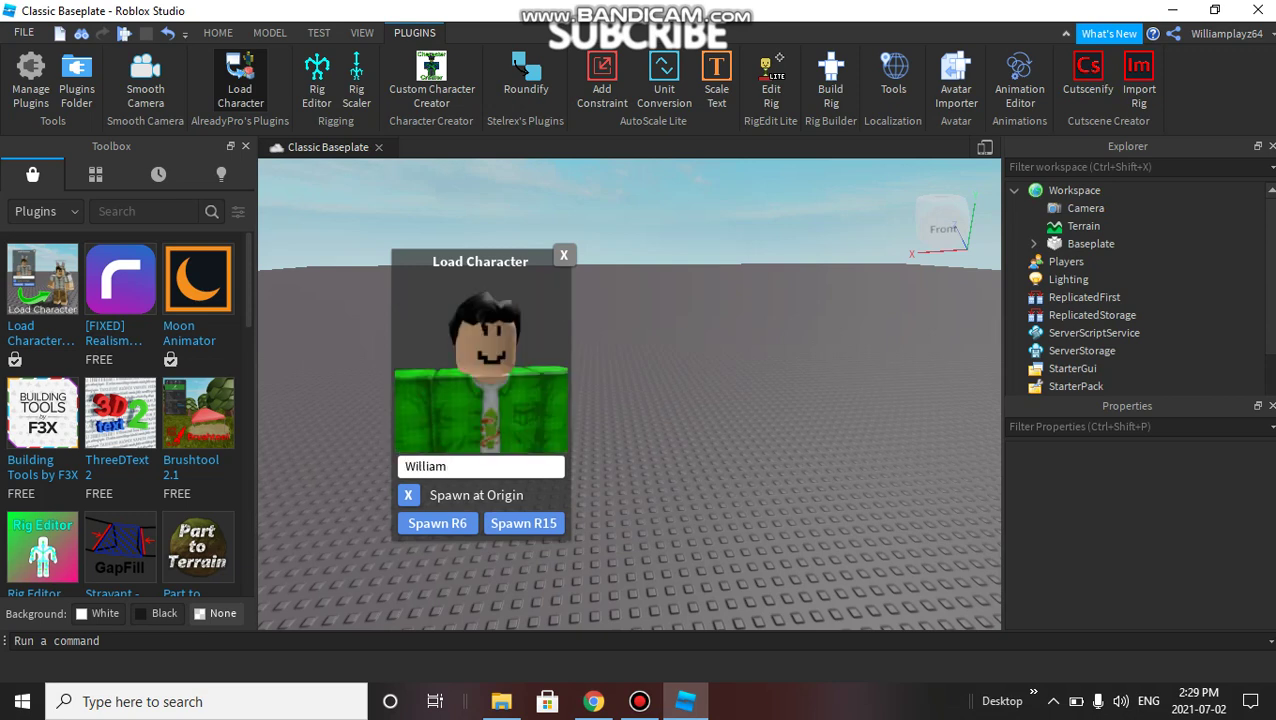
pyautogui.write('playz64')
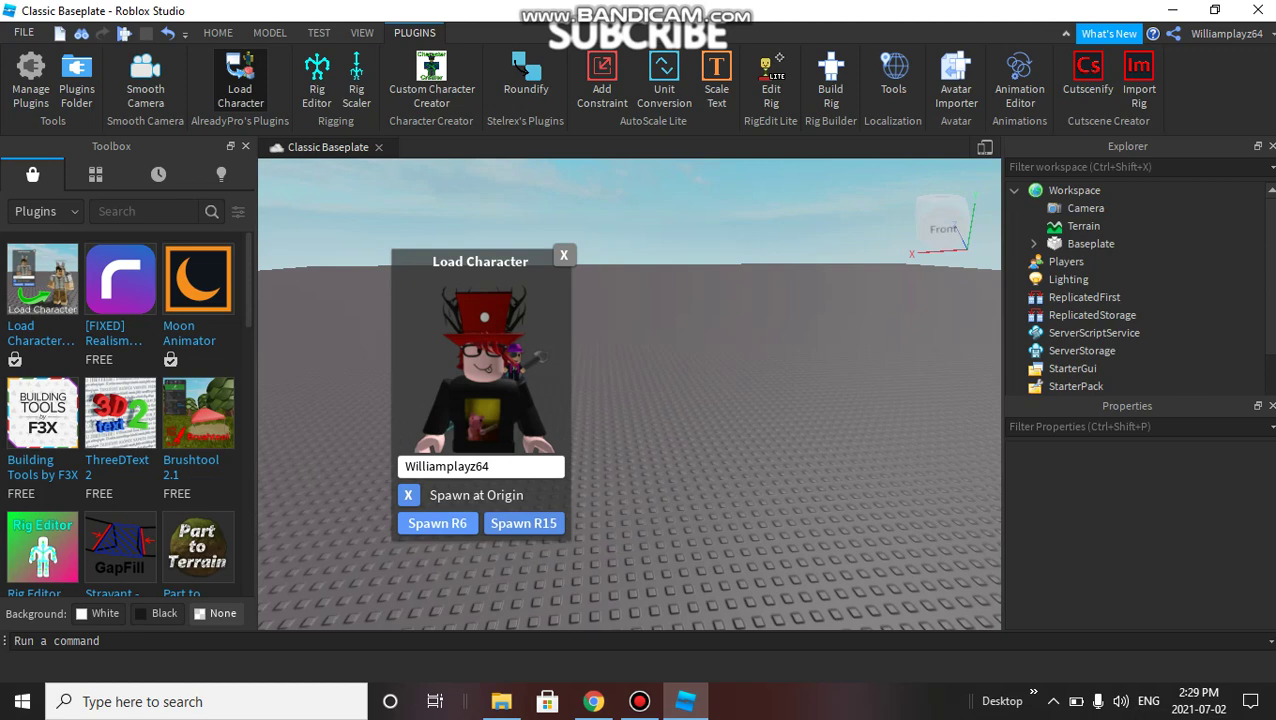
# - Spawn the Williamplayz64 avatar, close the loader and frame the character front-on
pyautogui.click(437, 523)
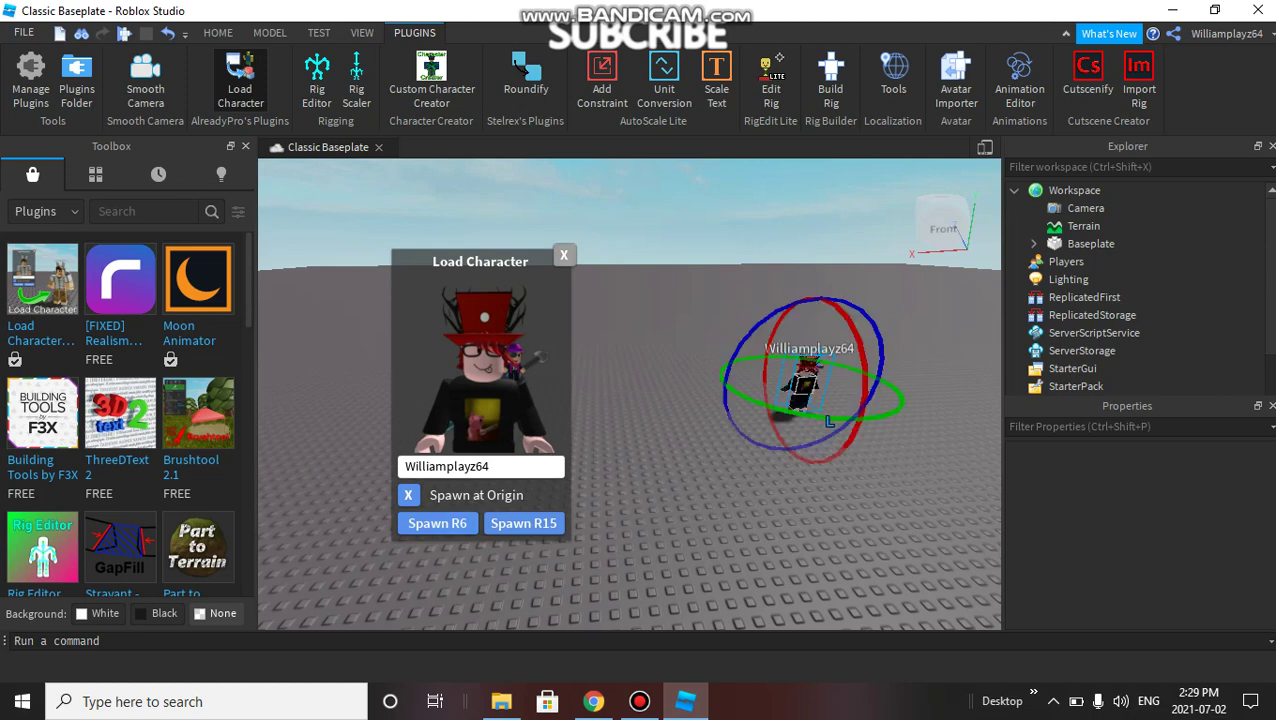
pyautogui.click(563, 255)
pyautogui.moveTo(630, 450)
pyautogui.mouseDown(button='right')
pyautogui.moveTo(630, 300)
pyautogui.moveTo(682, 375)
pyautogui.moveTo(455, 348)
pyautogui.moveTo(540, 400)
pyautogui.moveTo(660, 400)
pyautogui.mouseUp(button='right')
pyautogui.scroll(5, 580, 420)
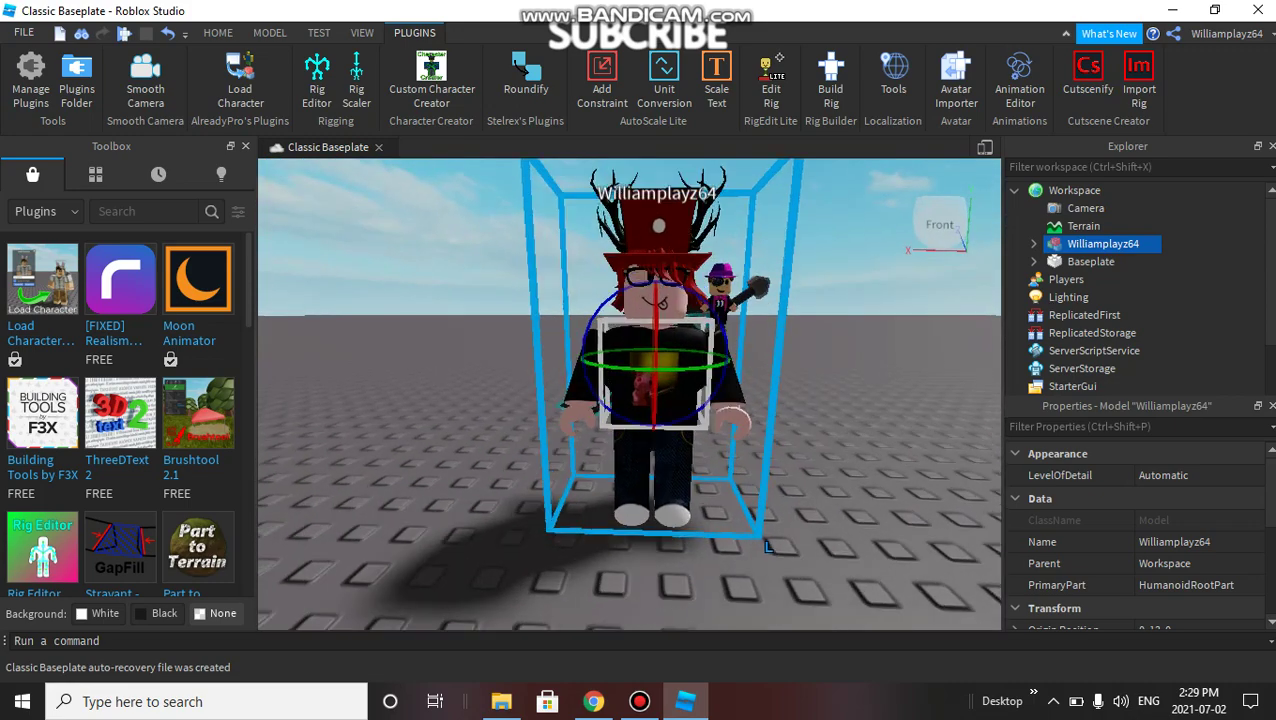
pyautogui.scroll(3, 629, 393)
pyautogui.scroll(-3, 629, 393)
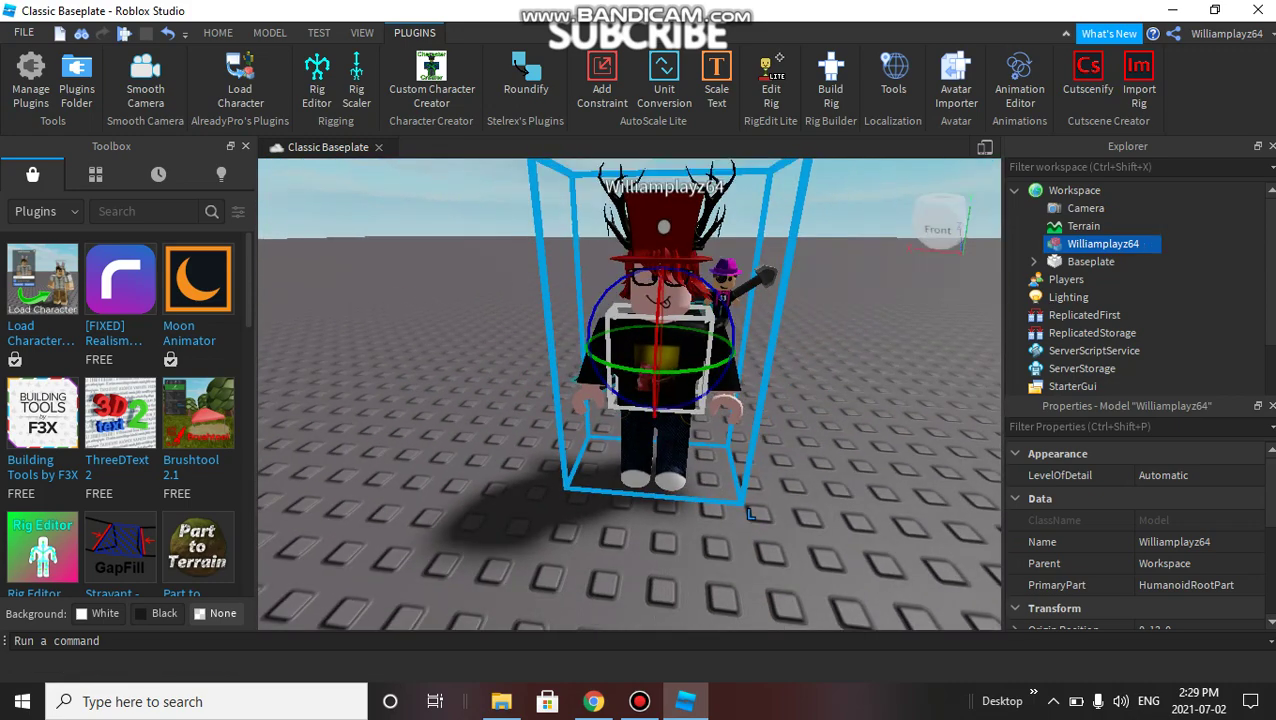
# - Expand the avatar and select Dice Hat, Hollowed Antlers, Head, Shaggy2 and HipsterGlasses
pyautogui.click(1034, 243)
pyautogui.scroll(-2, 1120, 297)
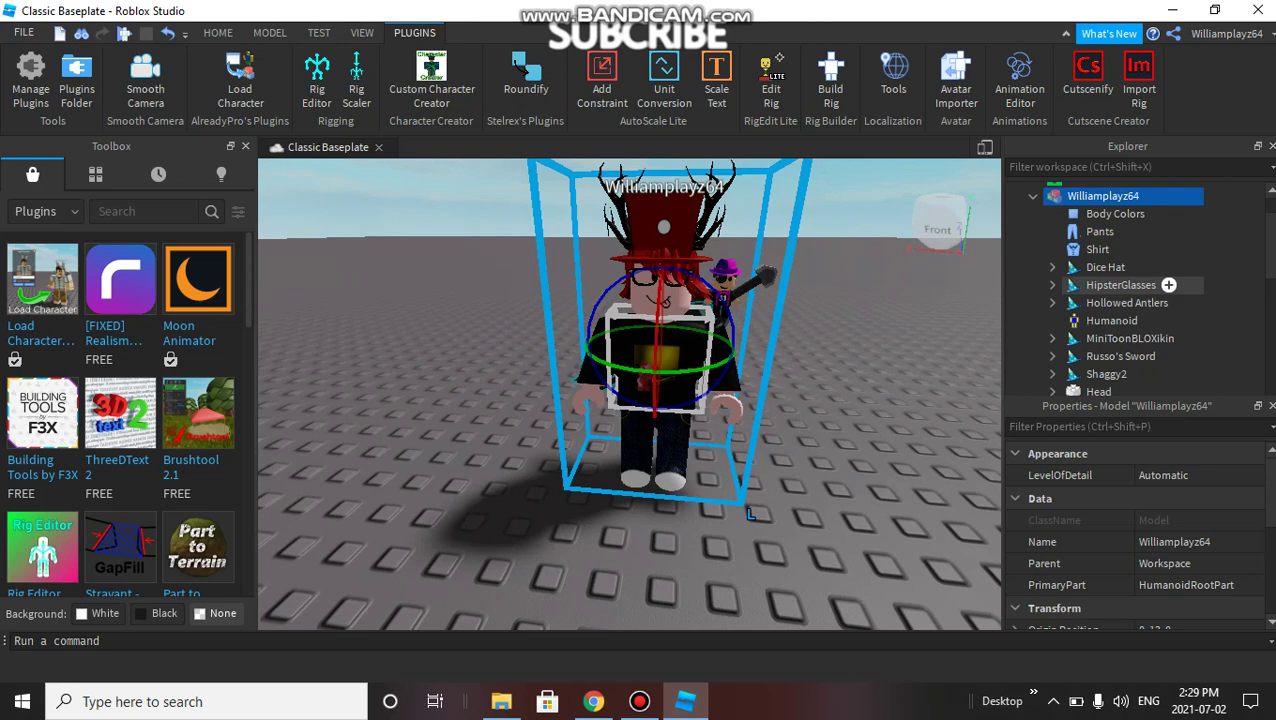
pyautogui.click(1106, 267)
pyautogui.scroll(-4, 1130, 280)
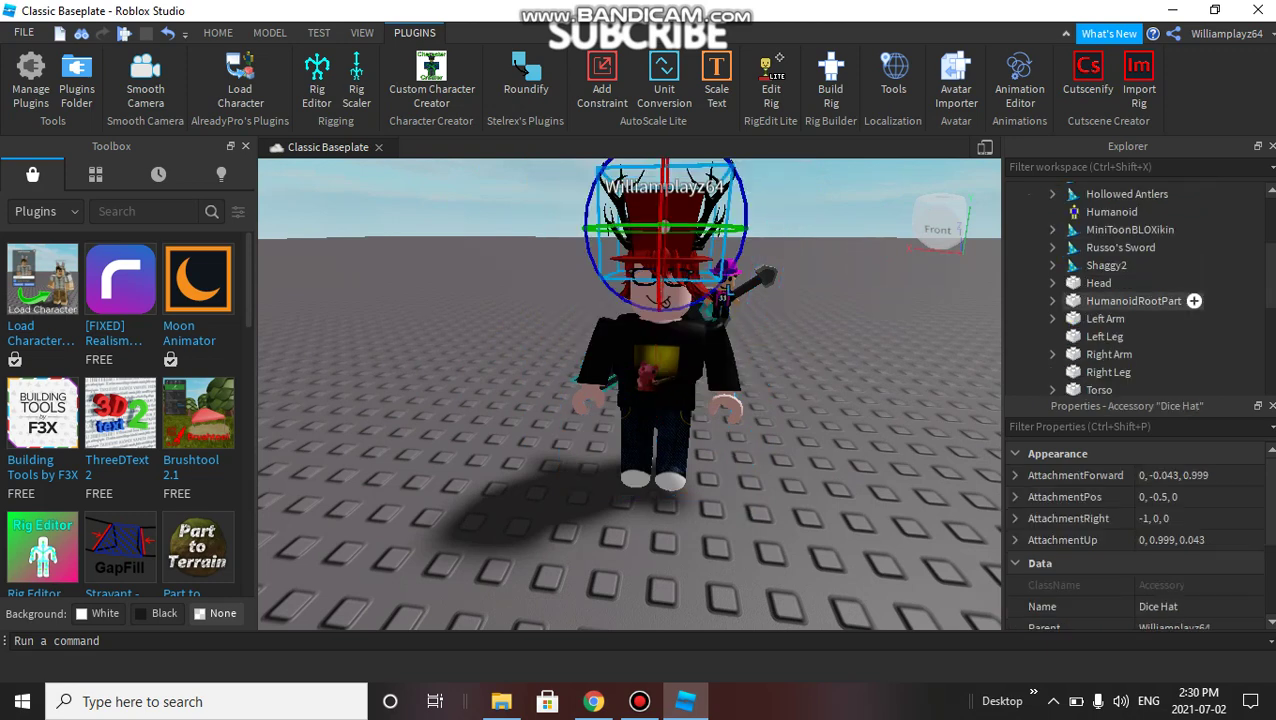
pyautogui.keyDown('ctrl'); pyautogui.click(1115, 194); pyautogui.keyUp('ctrl')
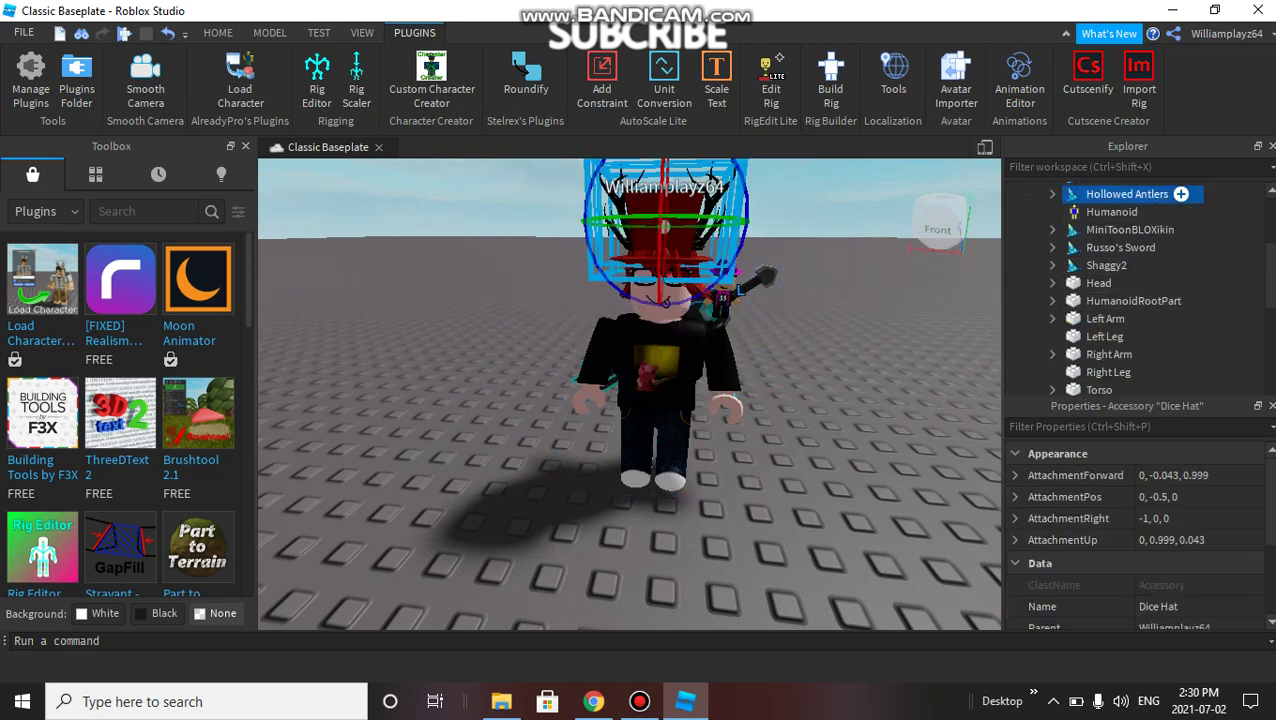
pyautogui.keyDown('ctrl'); pyautogui.click(1124, 283); pyautogui.keyUp('ctrl')
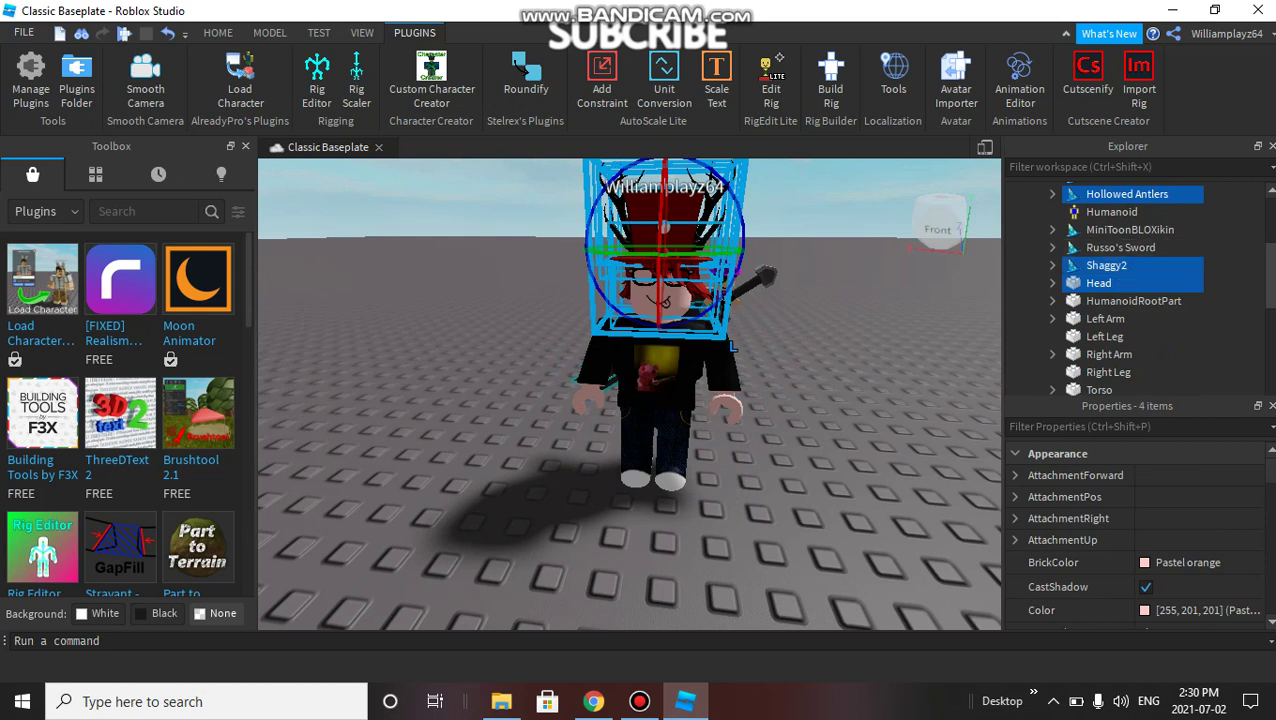
pyautogui.scroll(2, 1130, 240)
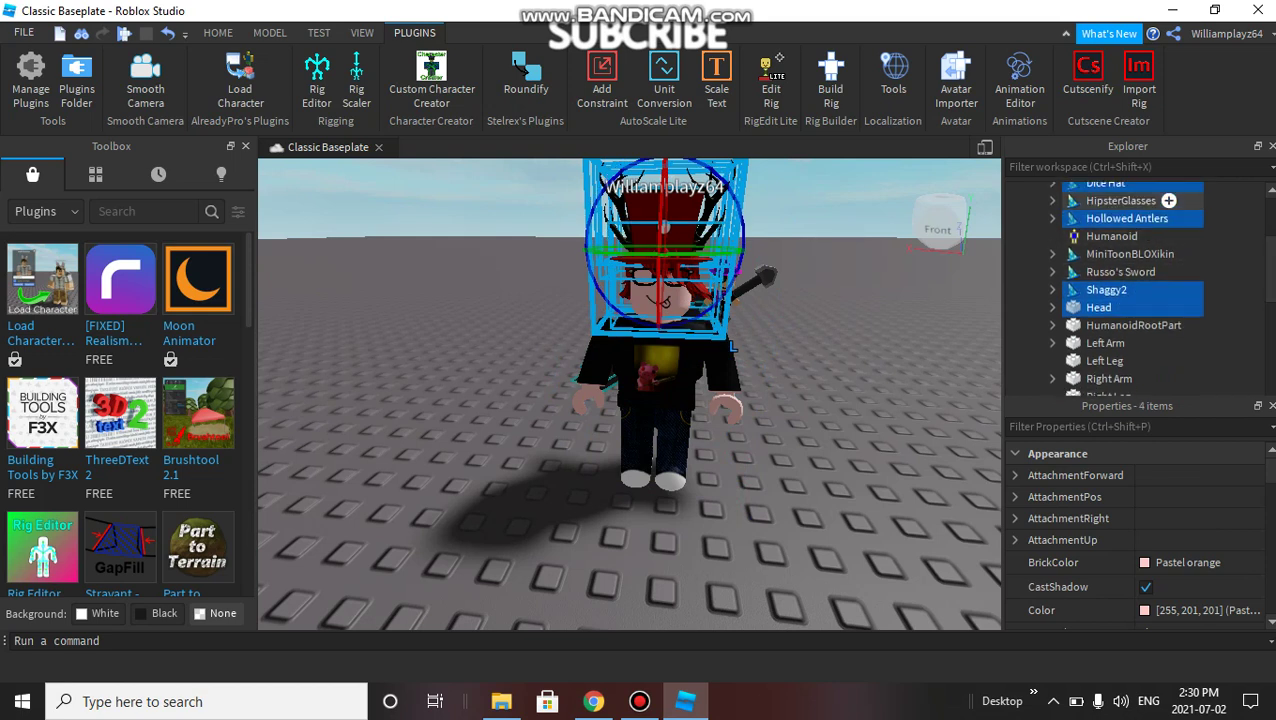
pyautogui.keyDown('ctrl'); pyautogui.click(1120, 200); pyautogui.keyUp('ctrl')
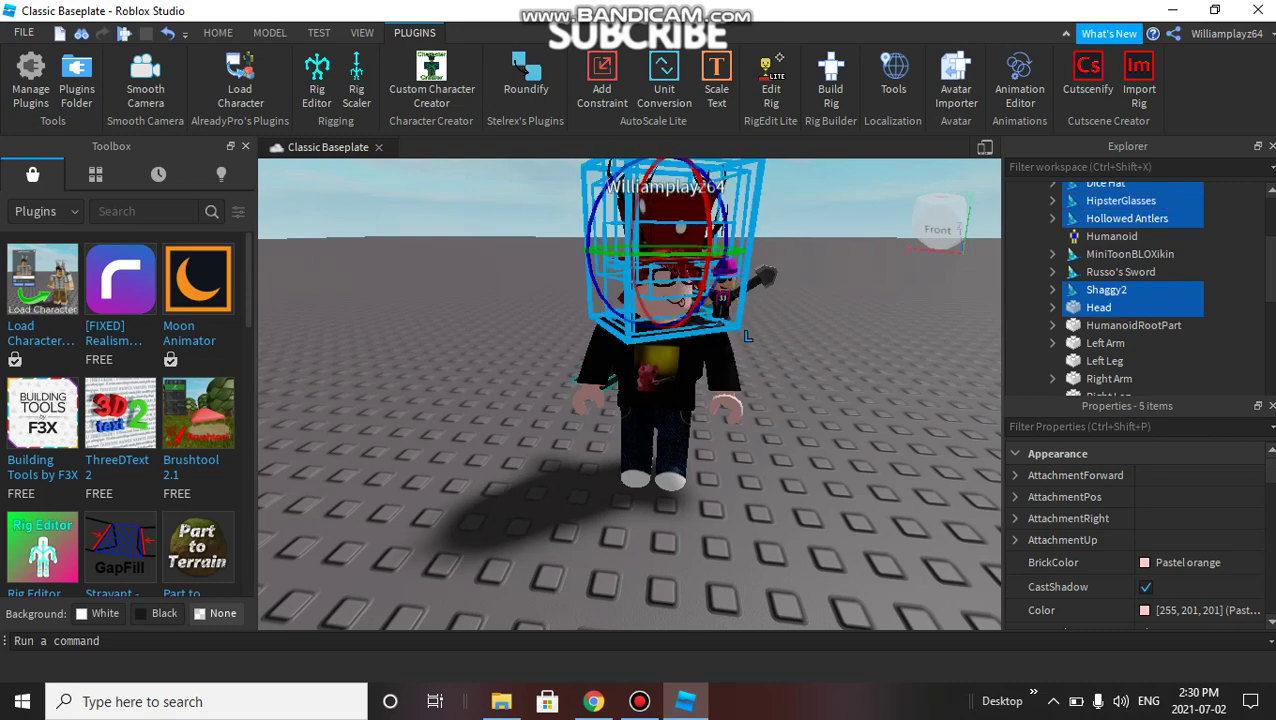
pyautogui.scroll(5, 629, 393)
pyautogui.scroll(-2, 629, 393)
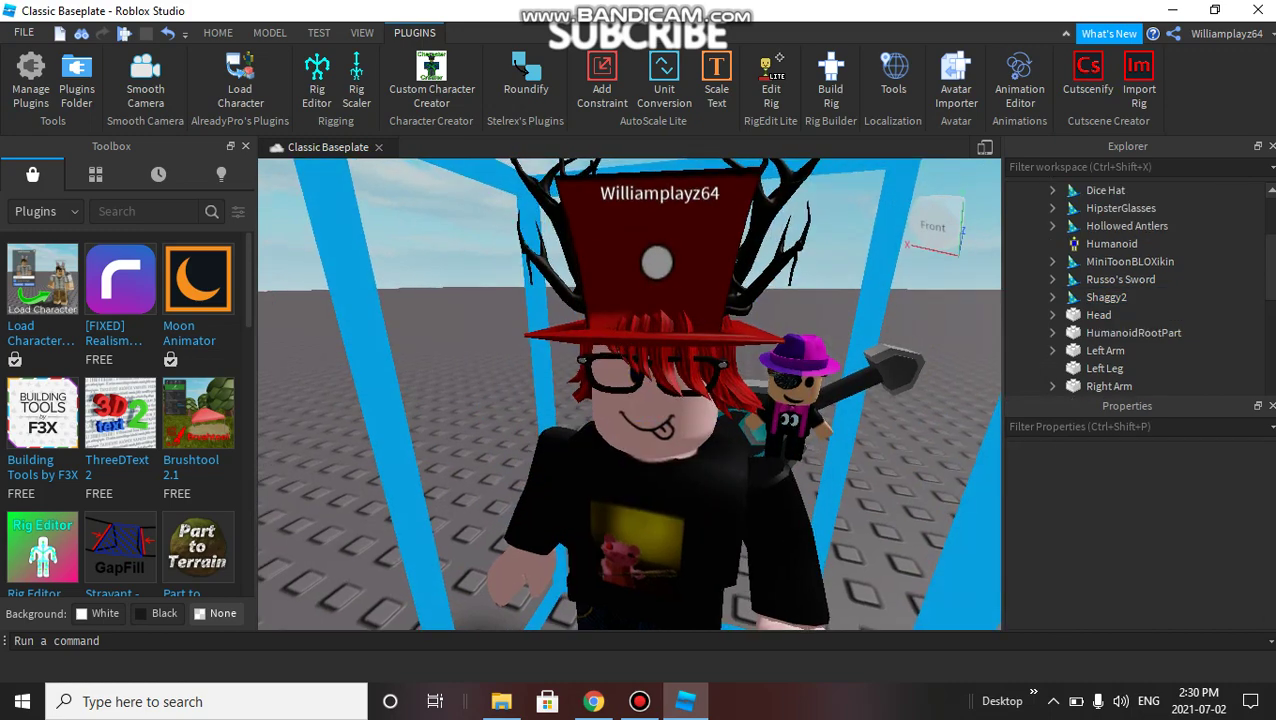
pyautogui.scroll(-5, 629, 393)
pyautogui.scroll(5, 629, 393)
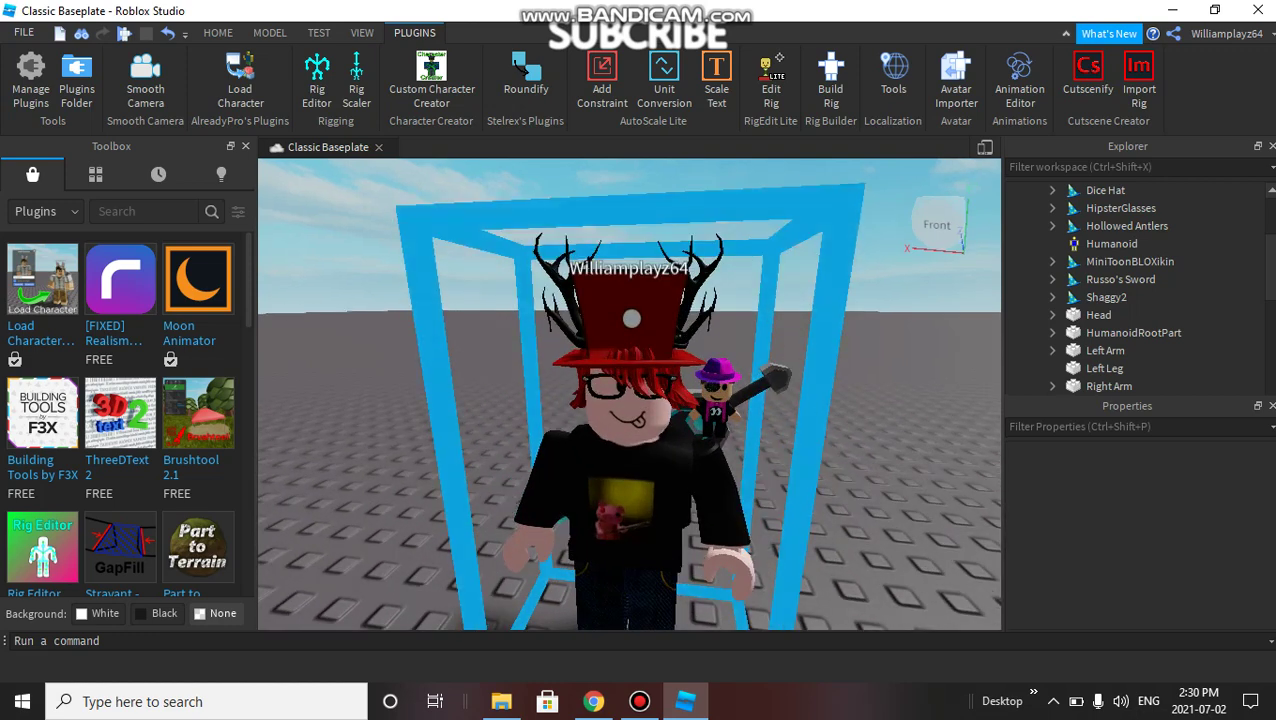
# - Reselect Shaggy2, Dice Hat, HipsterGlasses, Hollowed Antlers and Head in Explorer
pyautogui.click(1139, 297)
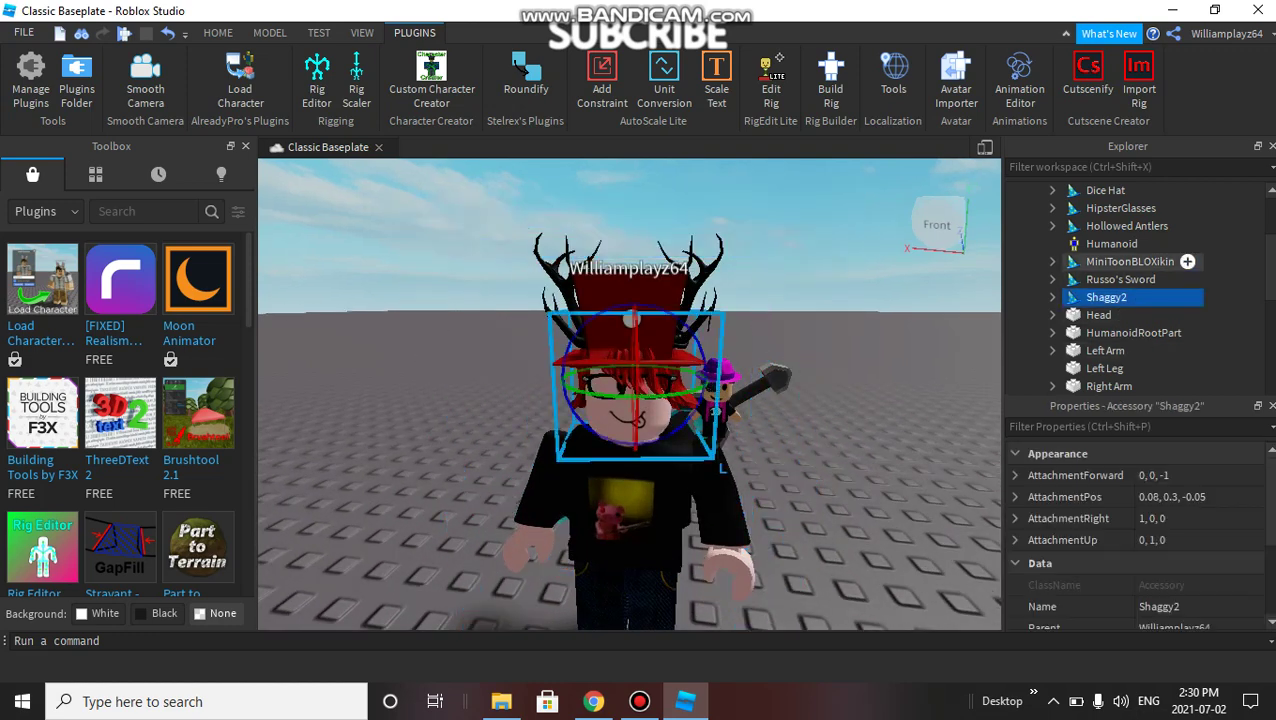
pyautogui.scroll(-1, 1160, 260)
pyautogui.scroll(3, 1160, 245)
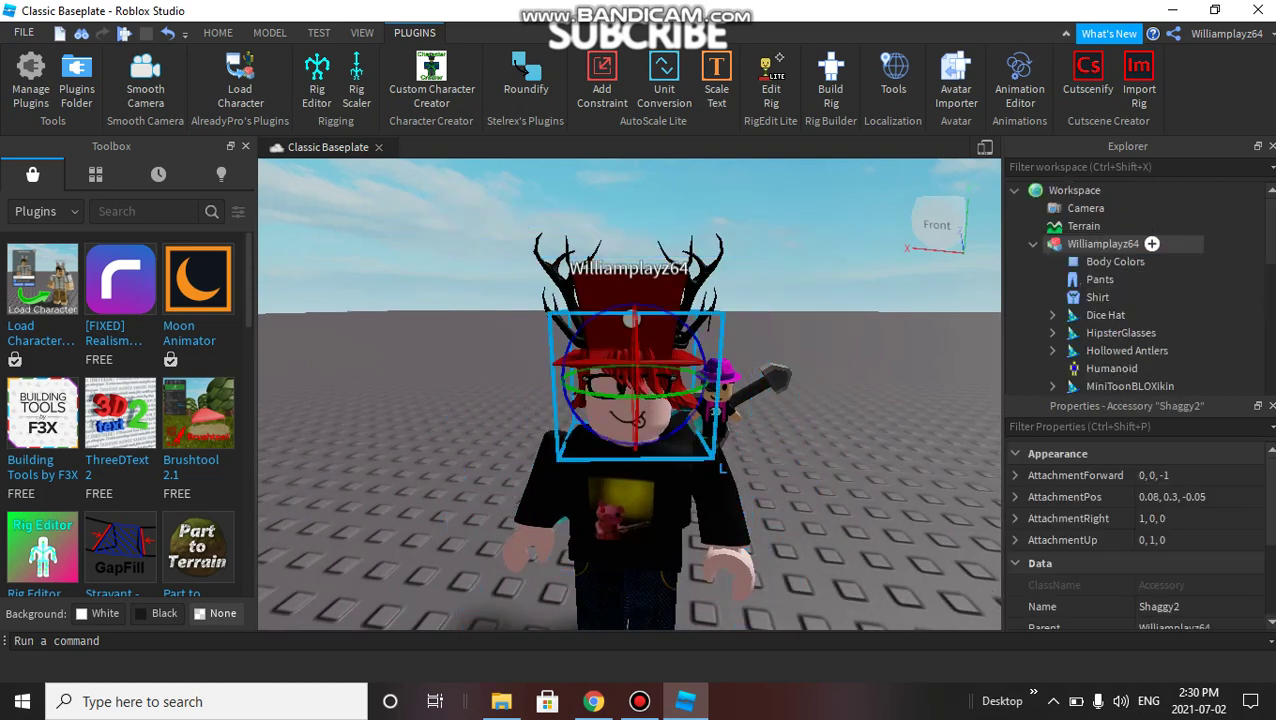
pyautogui.keyDown('ctrl'); pyautogui.click(1140, 315); pyautogui.keyUp('ctrl')
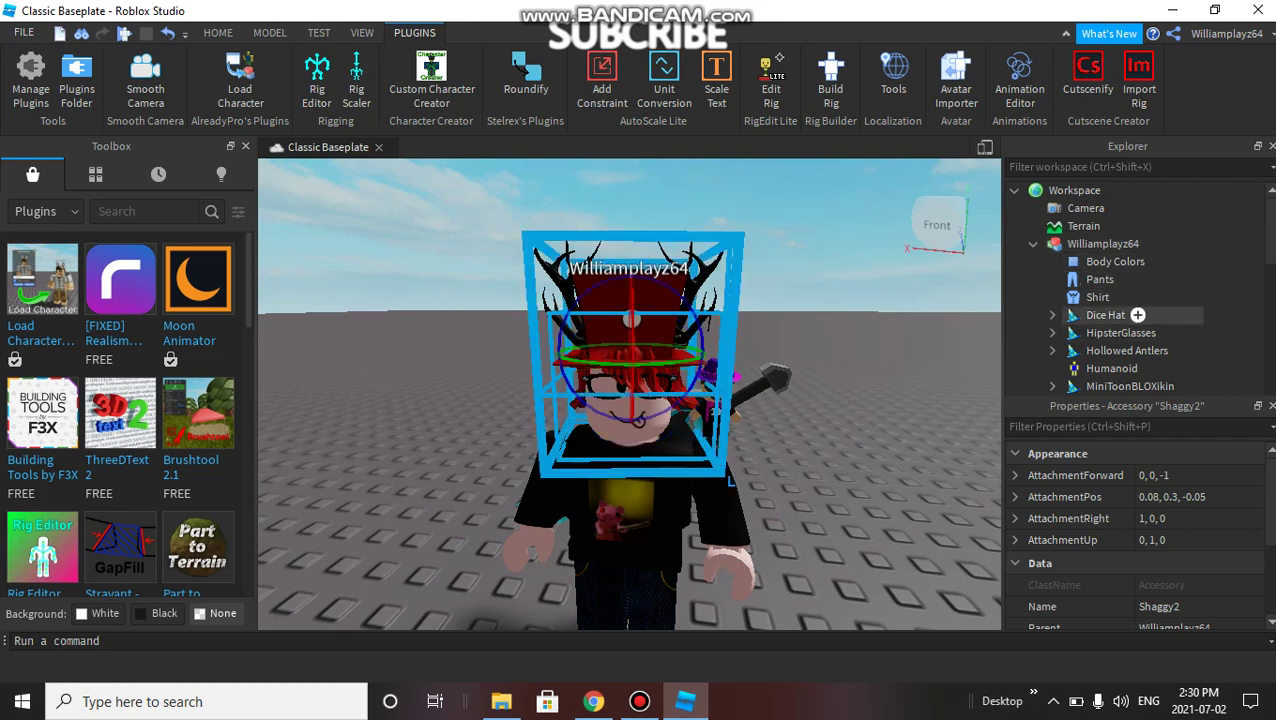
pyautogui.keyDown('ctrl'); pyautogui.click(1168, 333); pyautogui.keyUp('ctrl')
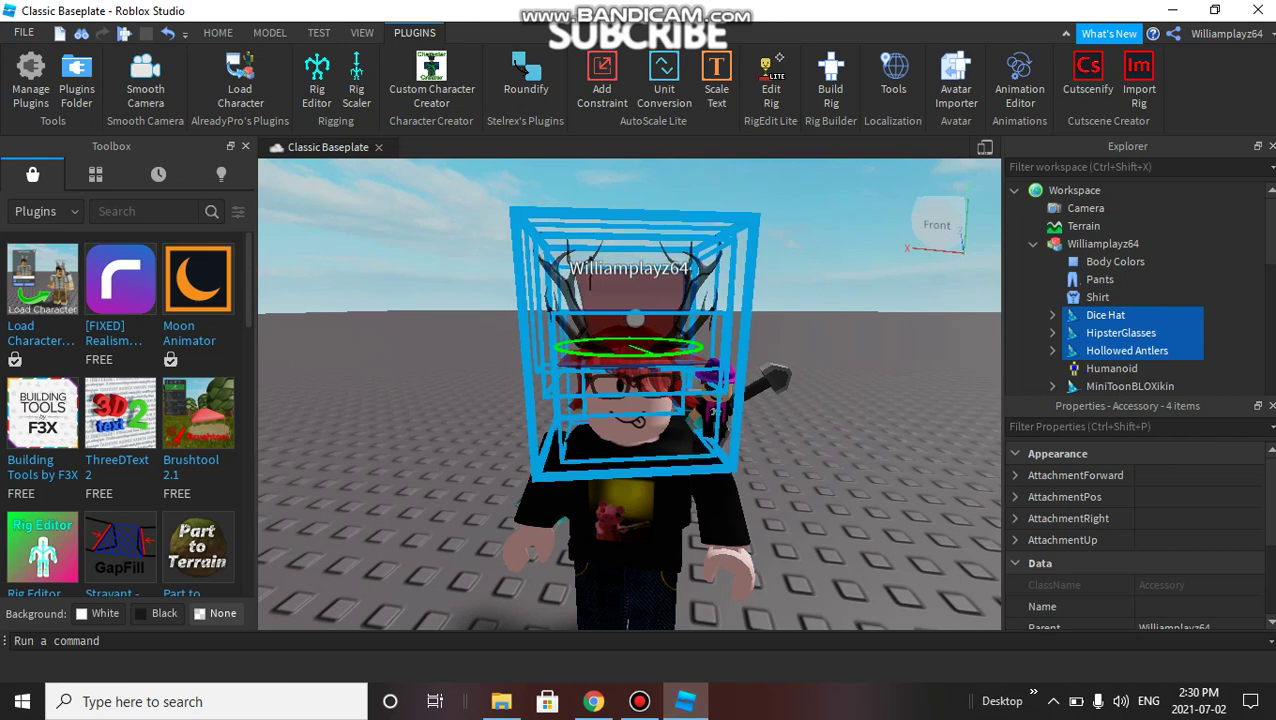
pyautogui.scroll(-2, 1140, 273)
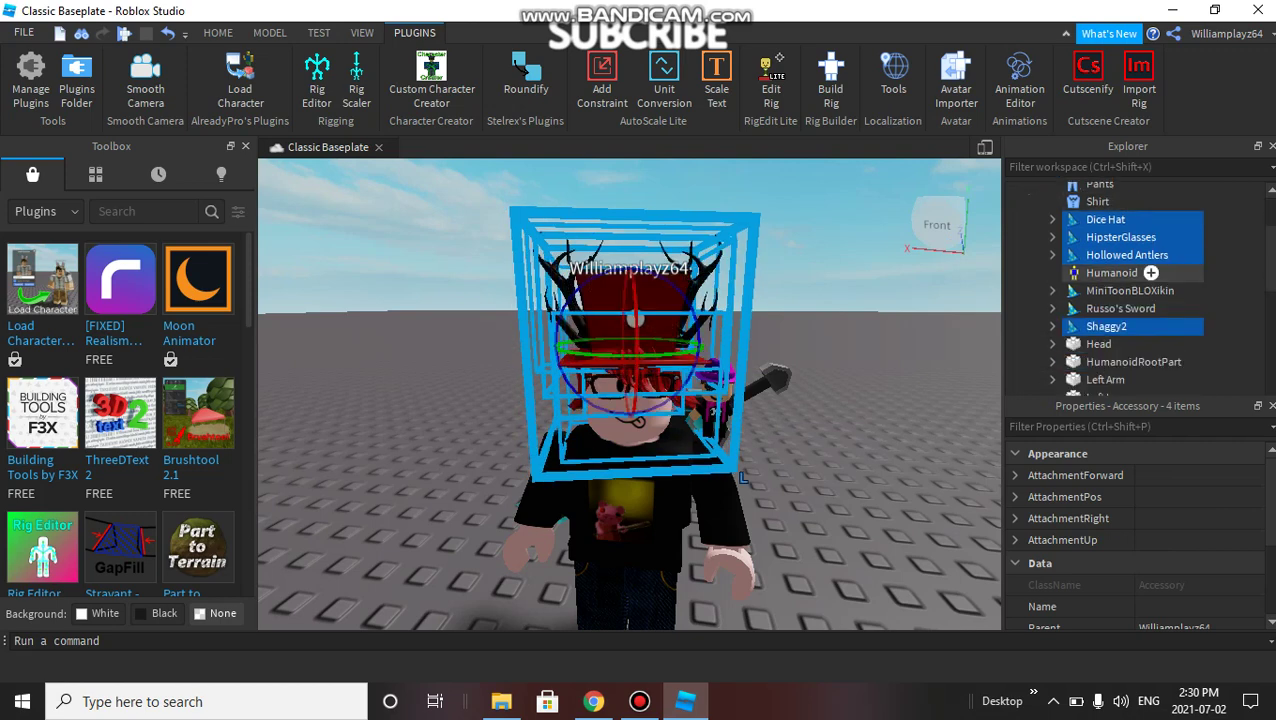
pyautogui.scroll(-1, 1151, 272)
pyautogui.keyDown('ctrl'); pyautogui.click(1099, 296); pyautogui.keyUp('ctrl')
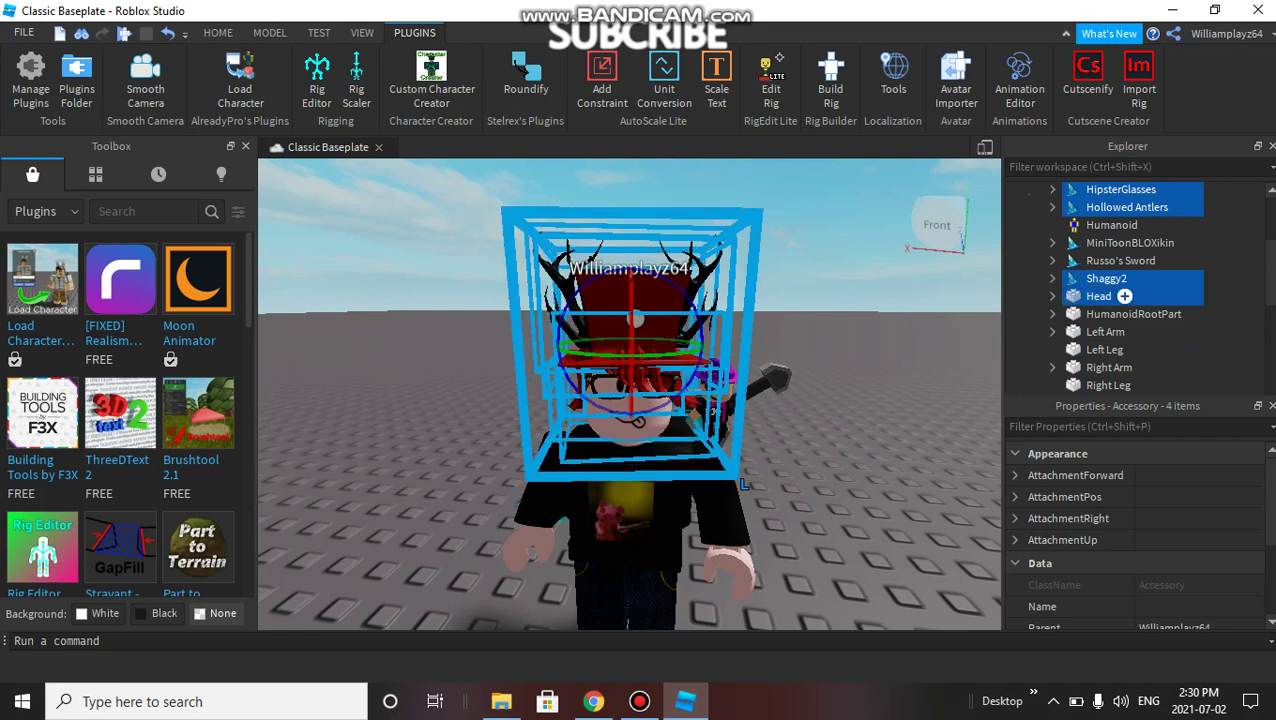
# - Clear the selection and select the whole Williamplayz64 avatar model
pyautogui.click(850, 200)
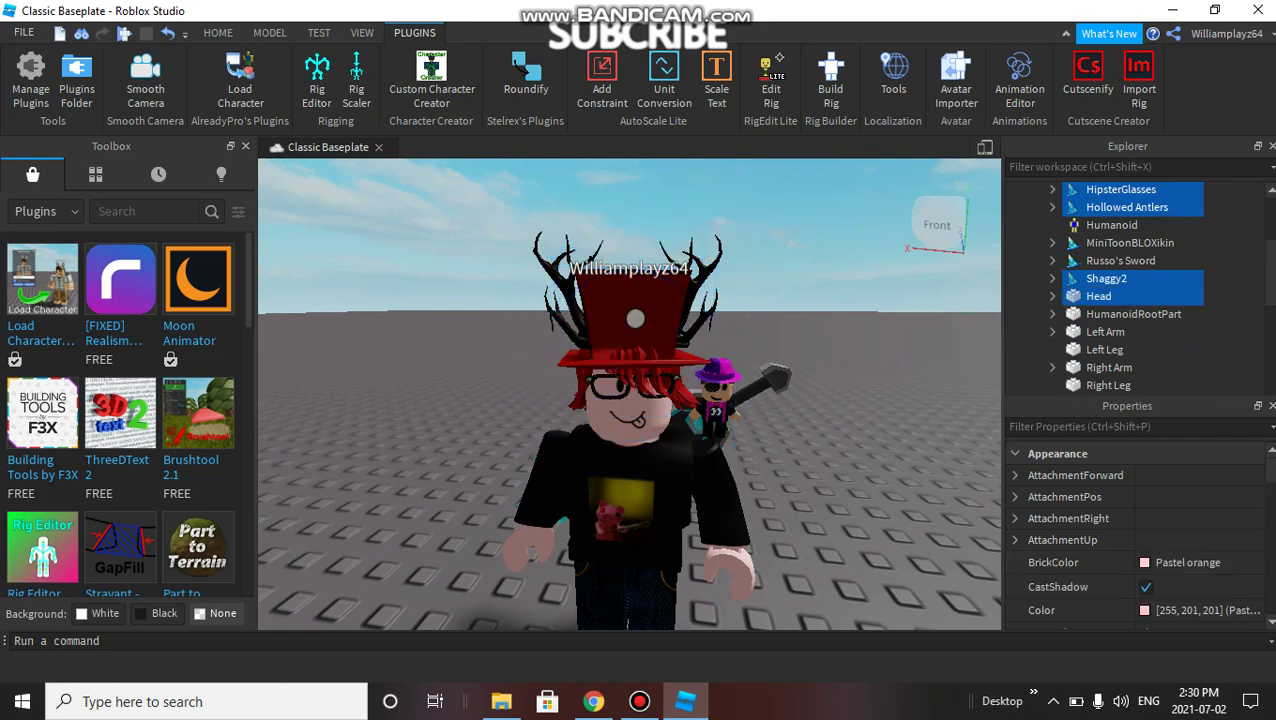
pyautogui.scroll(1, 1140, 280)
pyautogui.click(1099, 315)
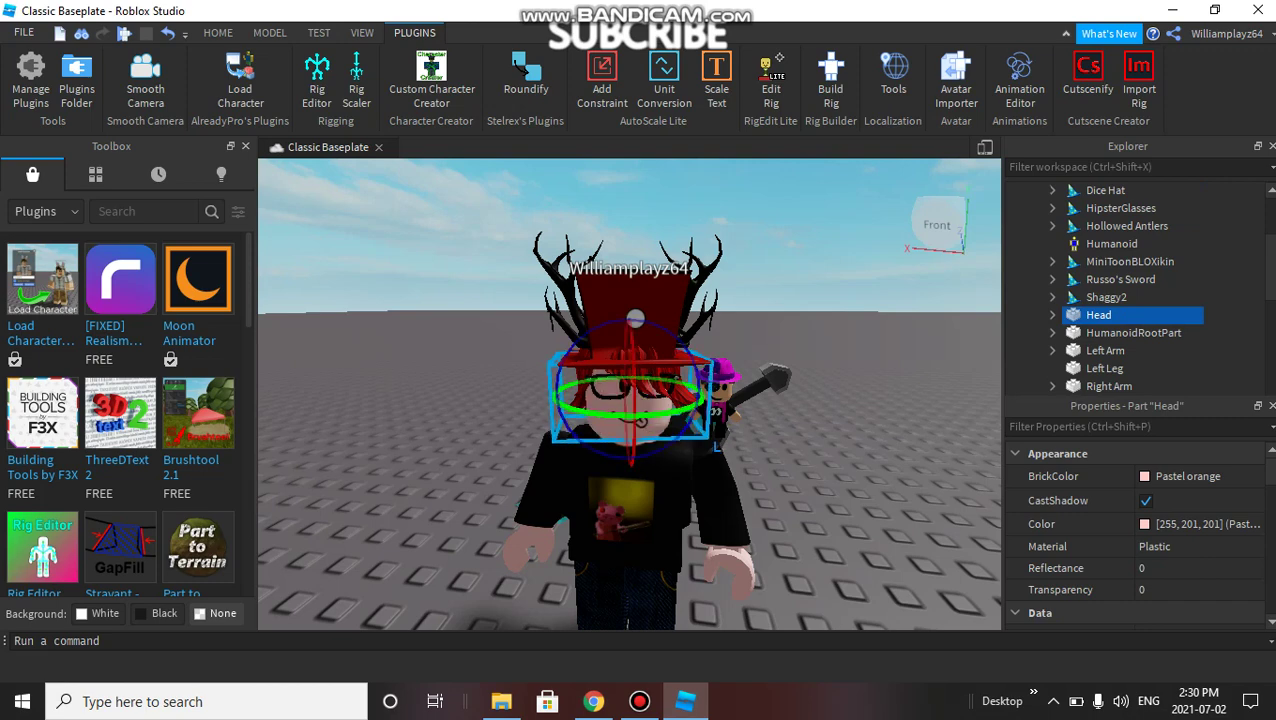
pyautogui.click(625, 470)
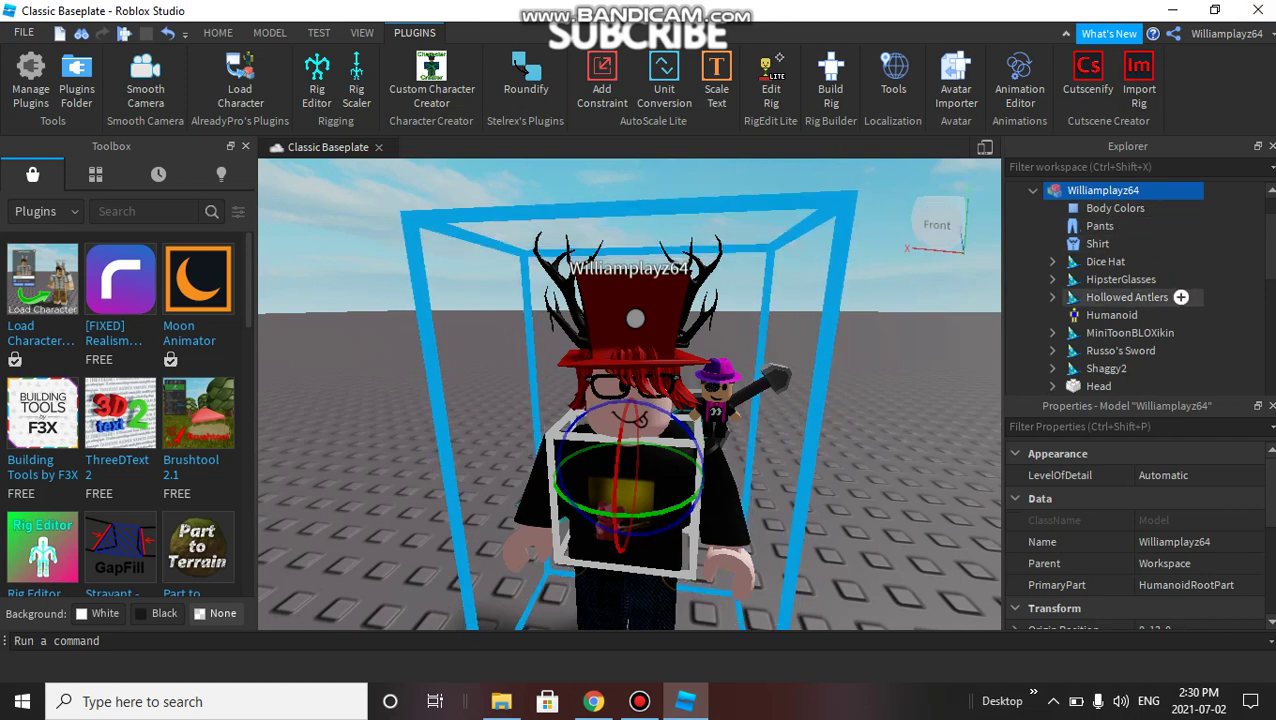
# - Select and frame the left leg, then the avatar's right arm
pyautogui.scroll(-2, 1139, 320)
pyautogui.scroll(-2, 1139, 320)
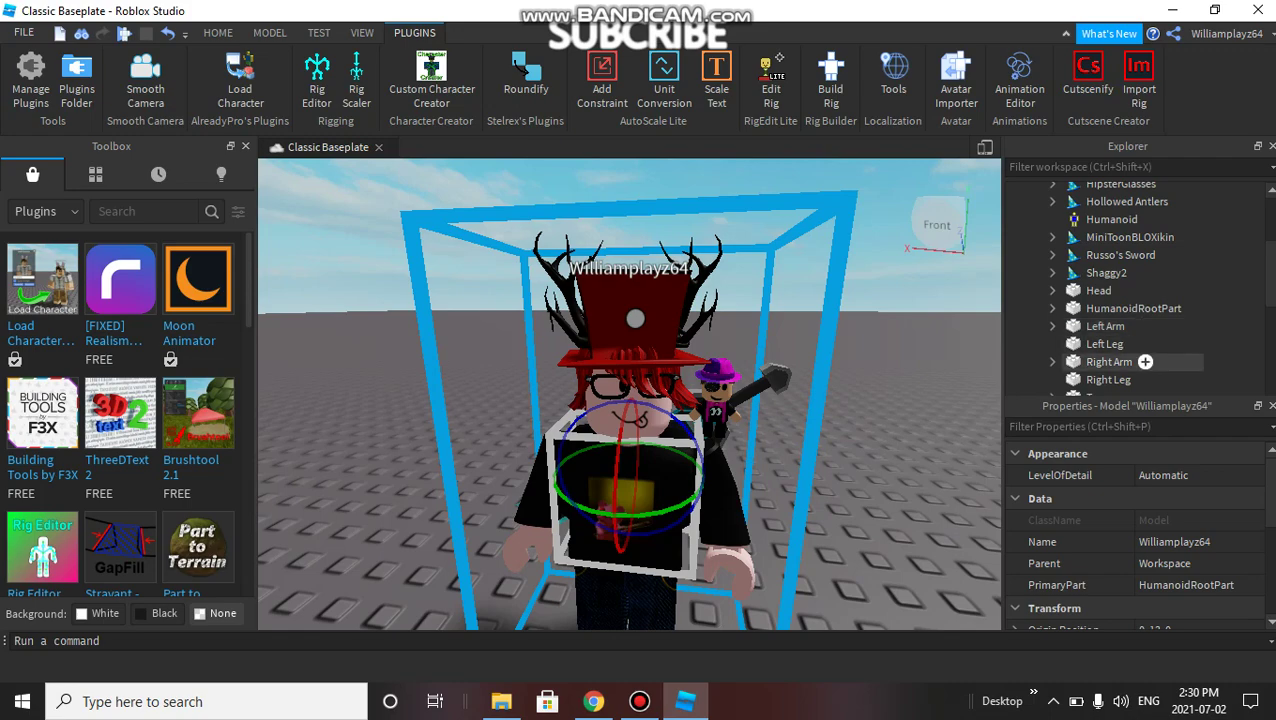
pyautogui.click(1136, 344)
pyautogui.press('f')
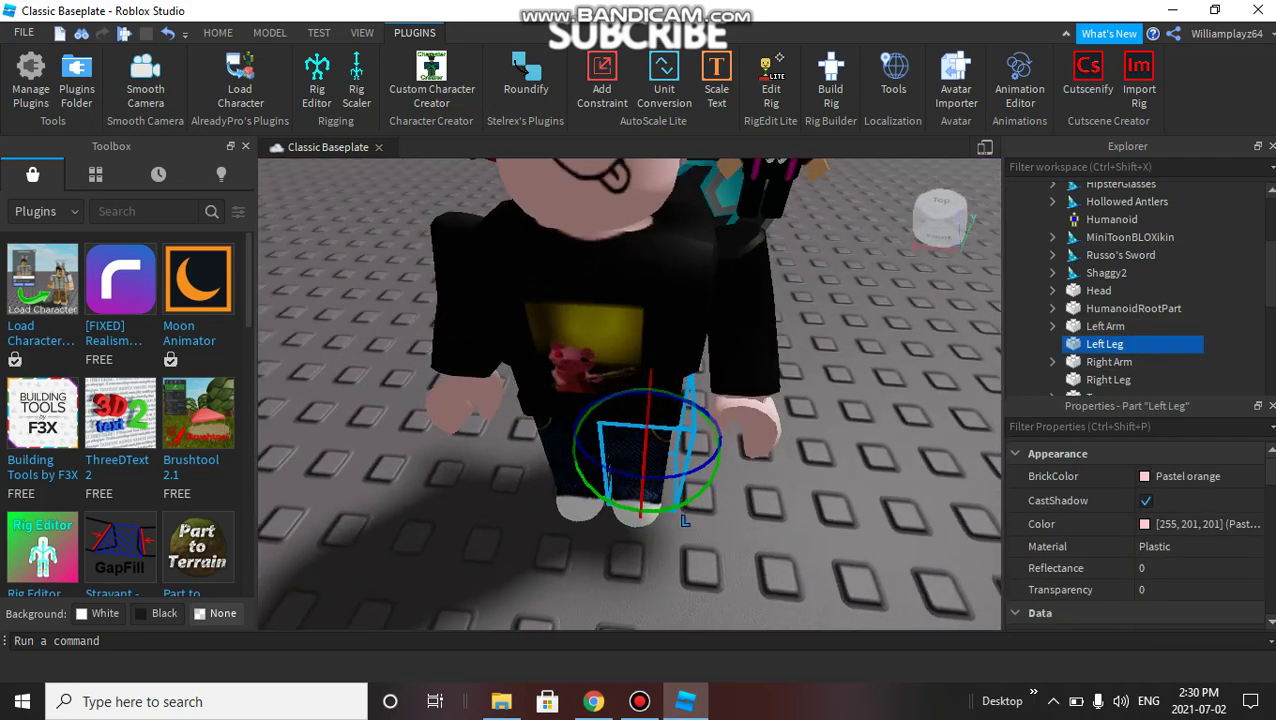
pyautogui.scroll(-3, 629, 393)
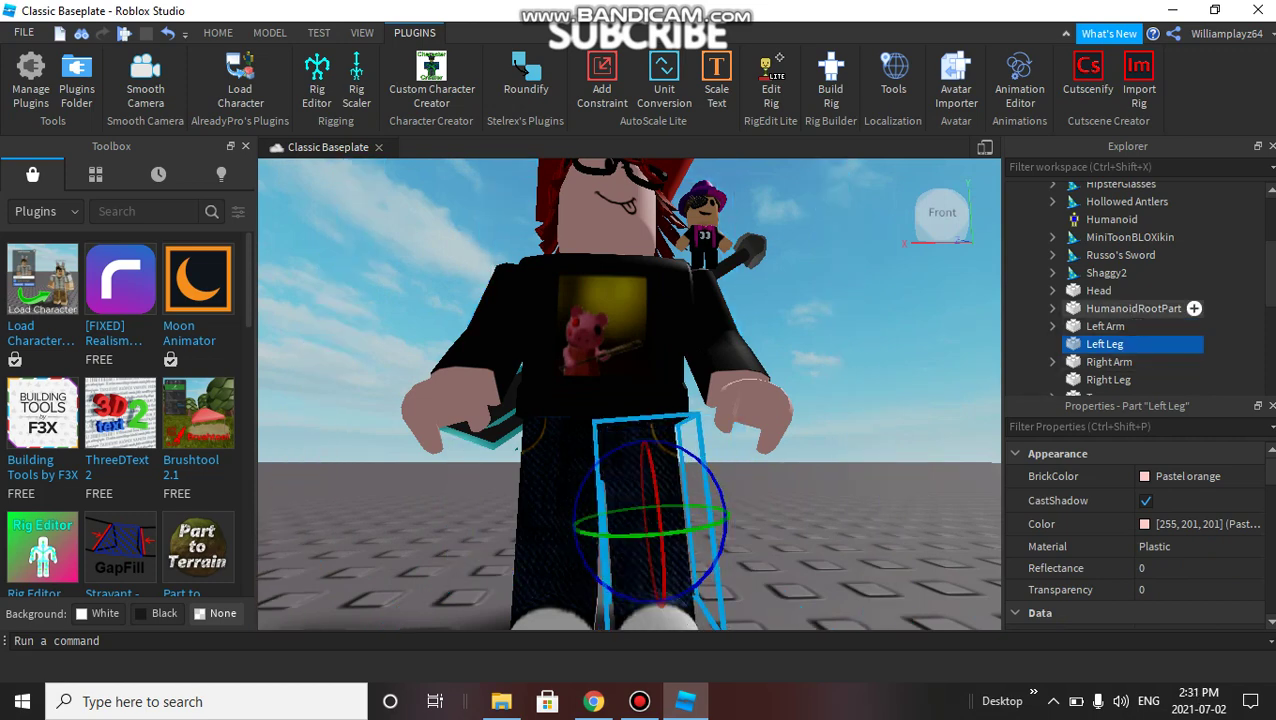
pyautogui.scroll(-1, 1143, 332)
pyautogui.click(1108, 332)
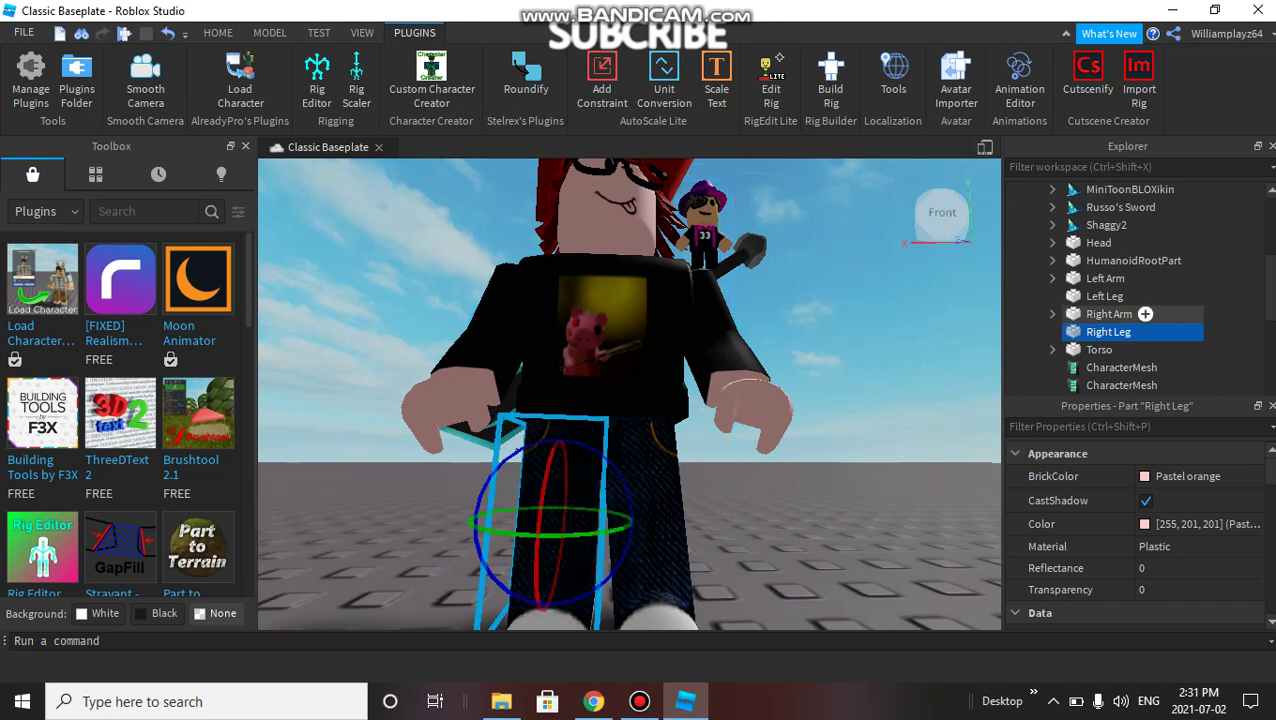
pyautogui.click(1108, 314)
pyautogui.press('f')
pyautogui.scroll(-5, 501, 387)
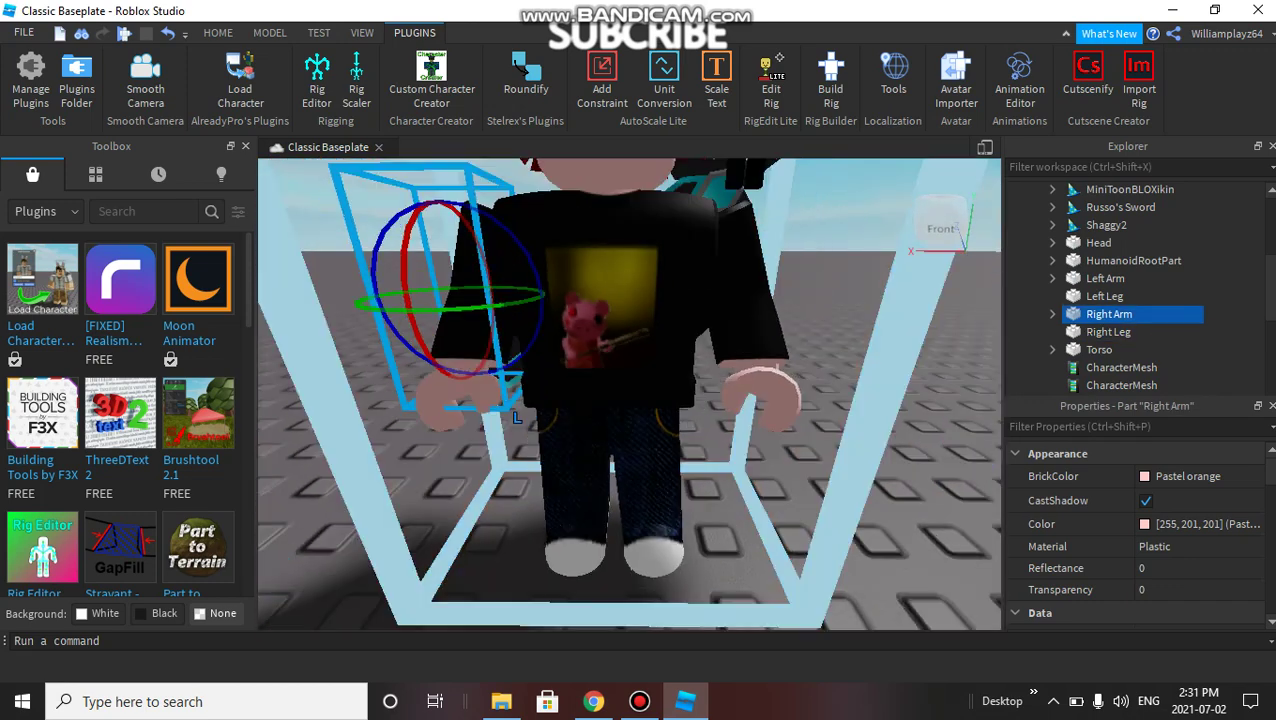
pyautogui.scroll(-4, 516, 416)
# - Rotate the right arm up into a wave and nudge it into place
pyautogui.moveTo(516, 416); pyautogui.dragTo(542, 411, button='right')
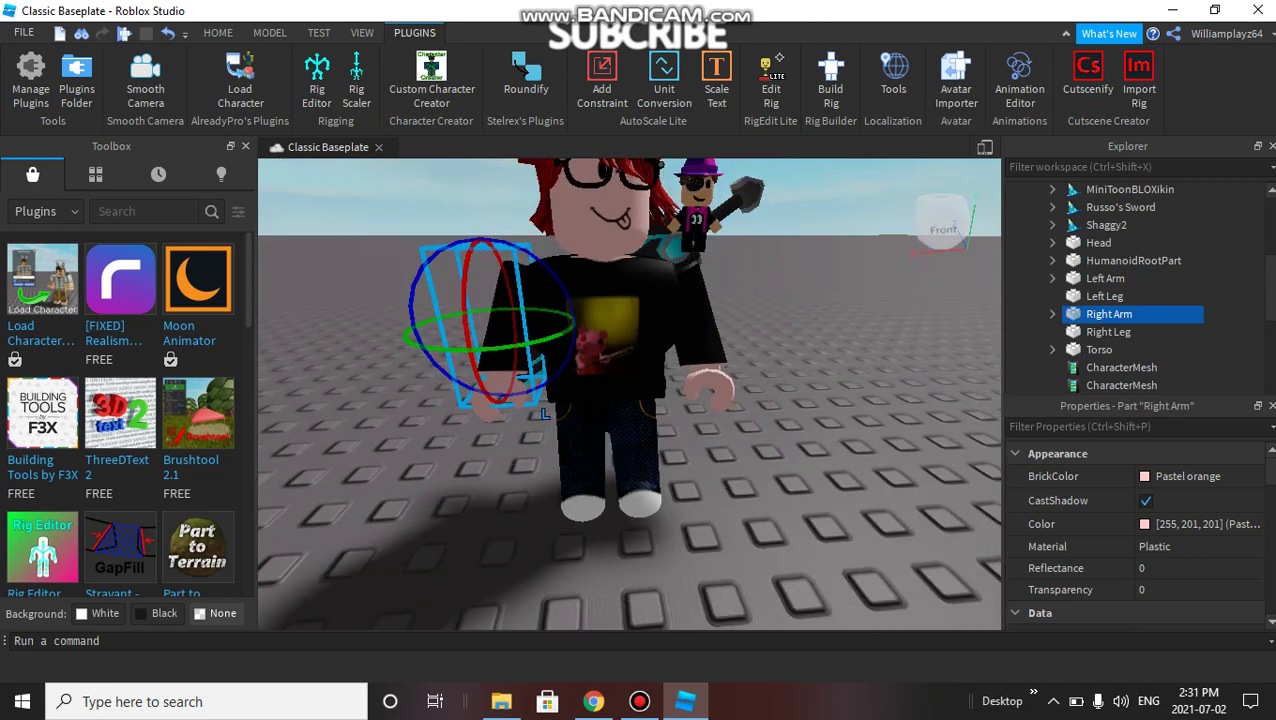
pyautogui.moveTo(544, 380)
pyautogui.mouseDown()
pyautogui.moveTo(470, 250)
pyautogui.moveTo(480, 330)
pyautogui.moveTo(512, 340)
pyautogui.mouseUp()
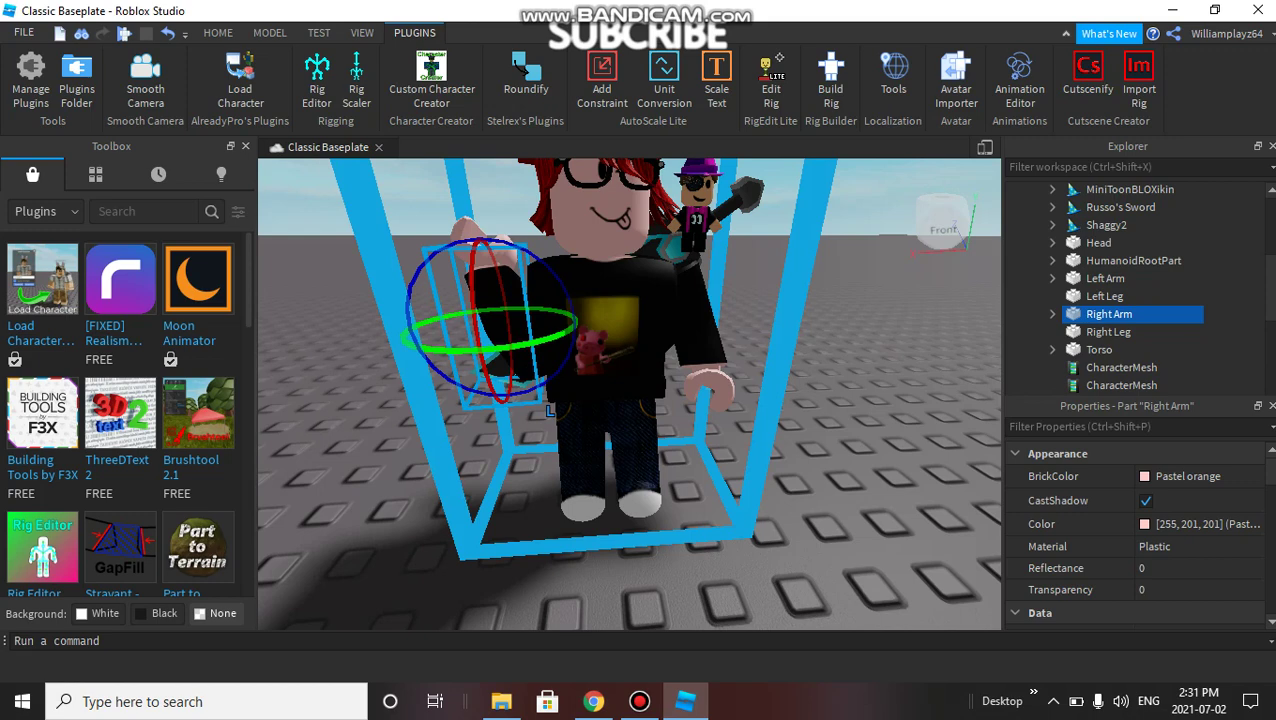
pyautogui.hotkey('ctrl', '4')
pyautogui.hotkey('ctrl', '2')
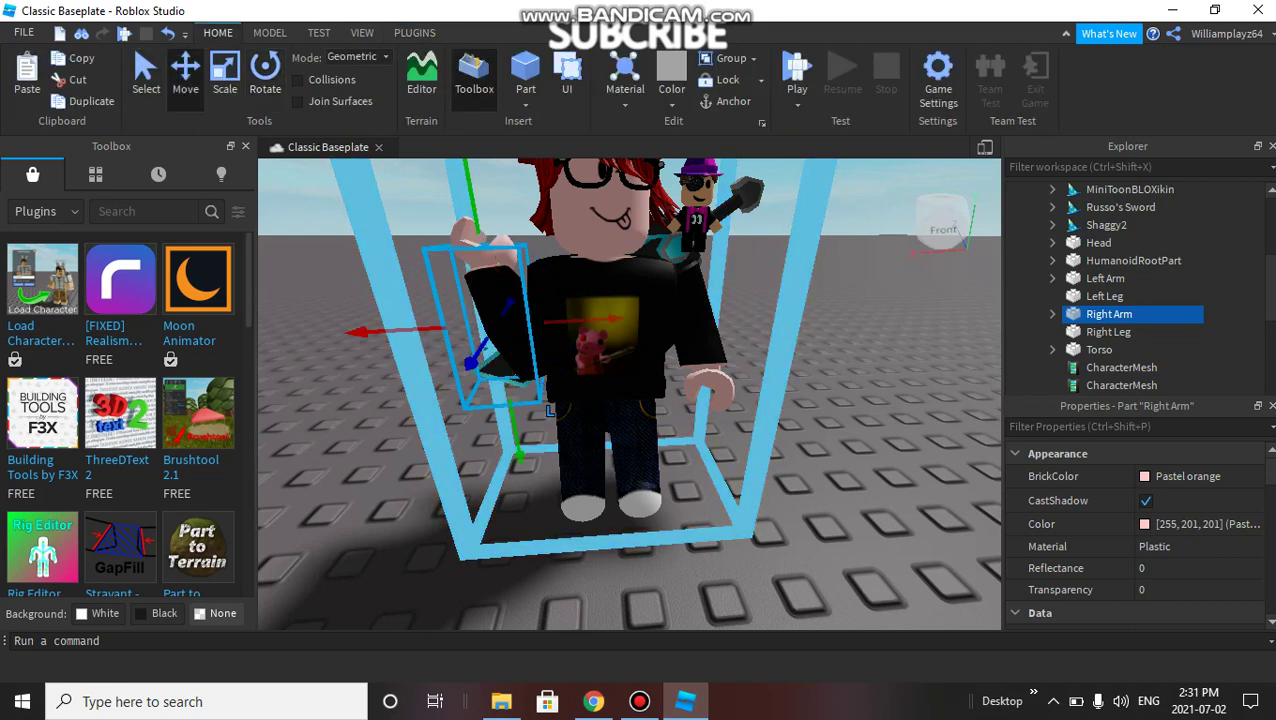
pyautogui.moveTo(630, 390); pyautogui.dragTo(628, 405, button='right')
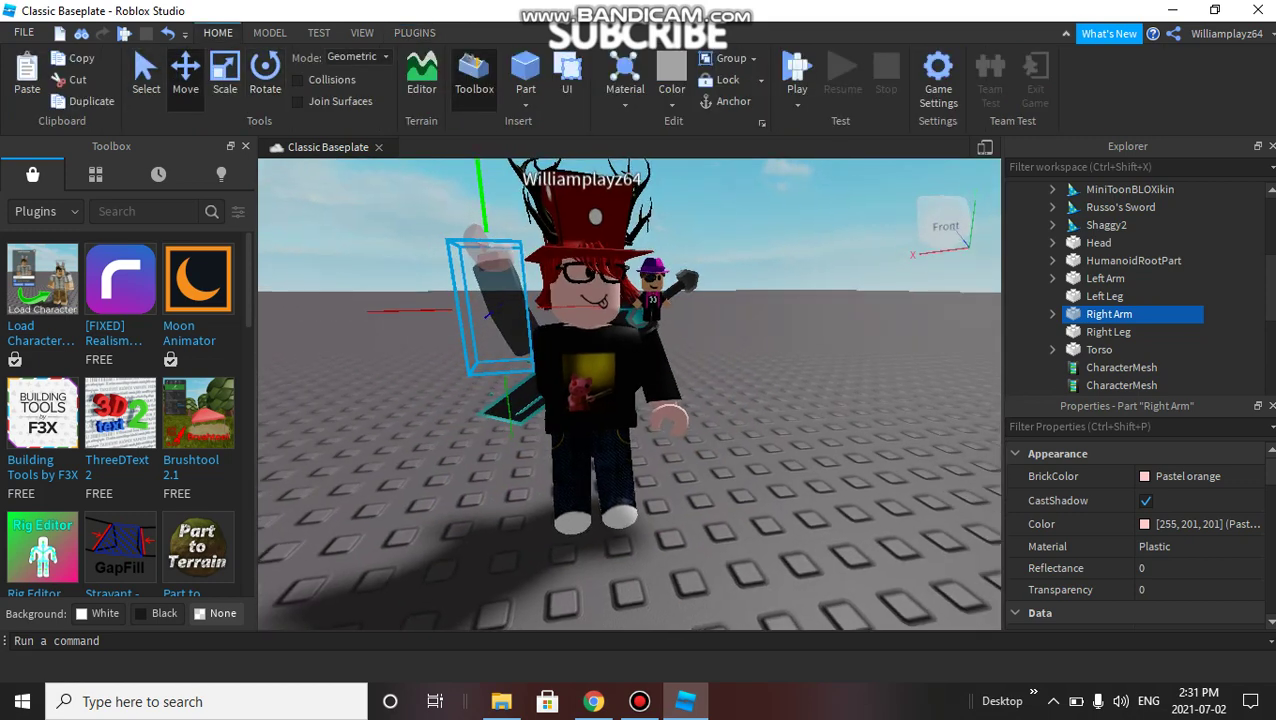
pyautogui.moveTo(490, 300); pyautogui.dragTo(499, 322)
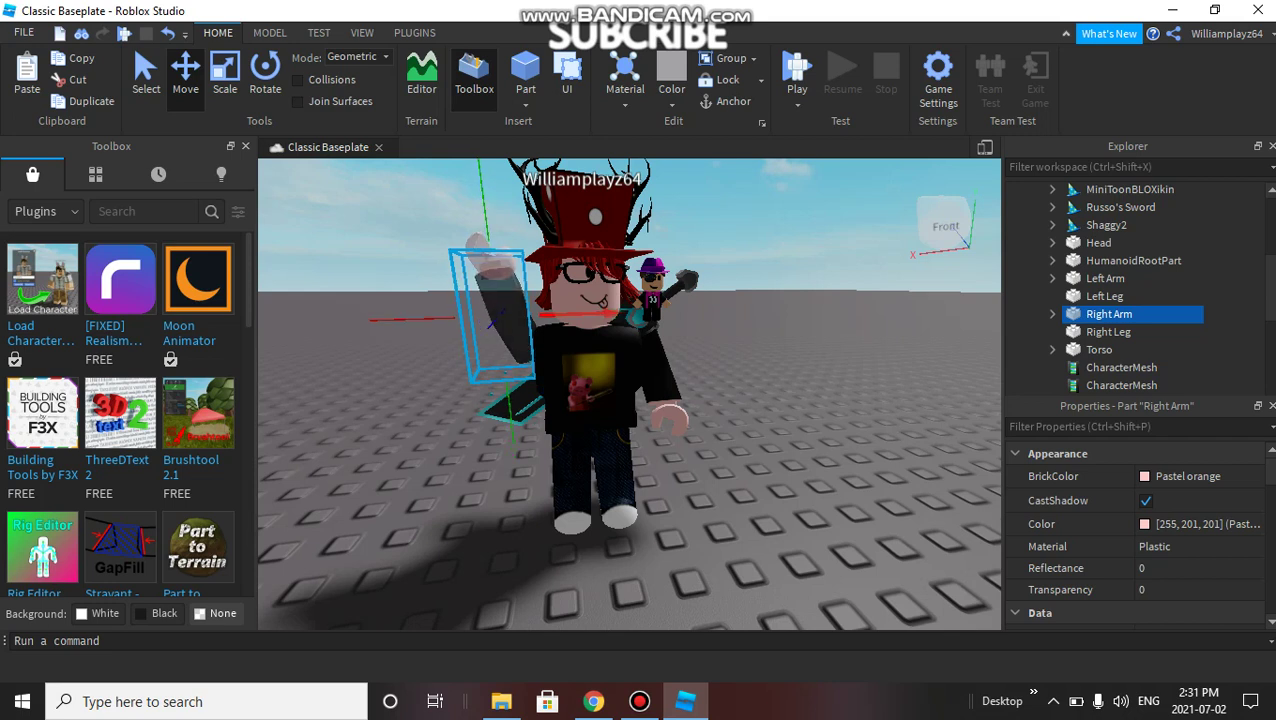
# - Select the left arm with Rotate, then reselect the whole avatar model
pyautogui.click(1136, 296)
pyautogui.click(1137, 278)
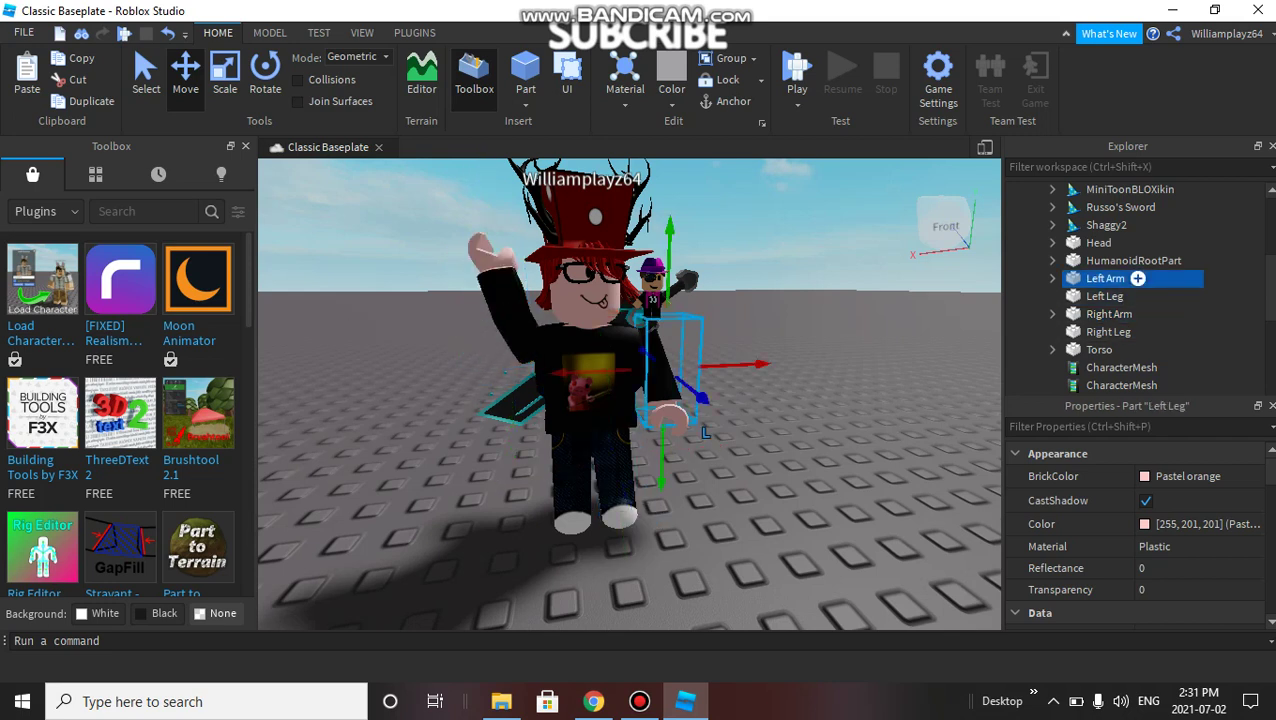
pyautogui.hotkey('ctrl', '4')
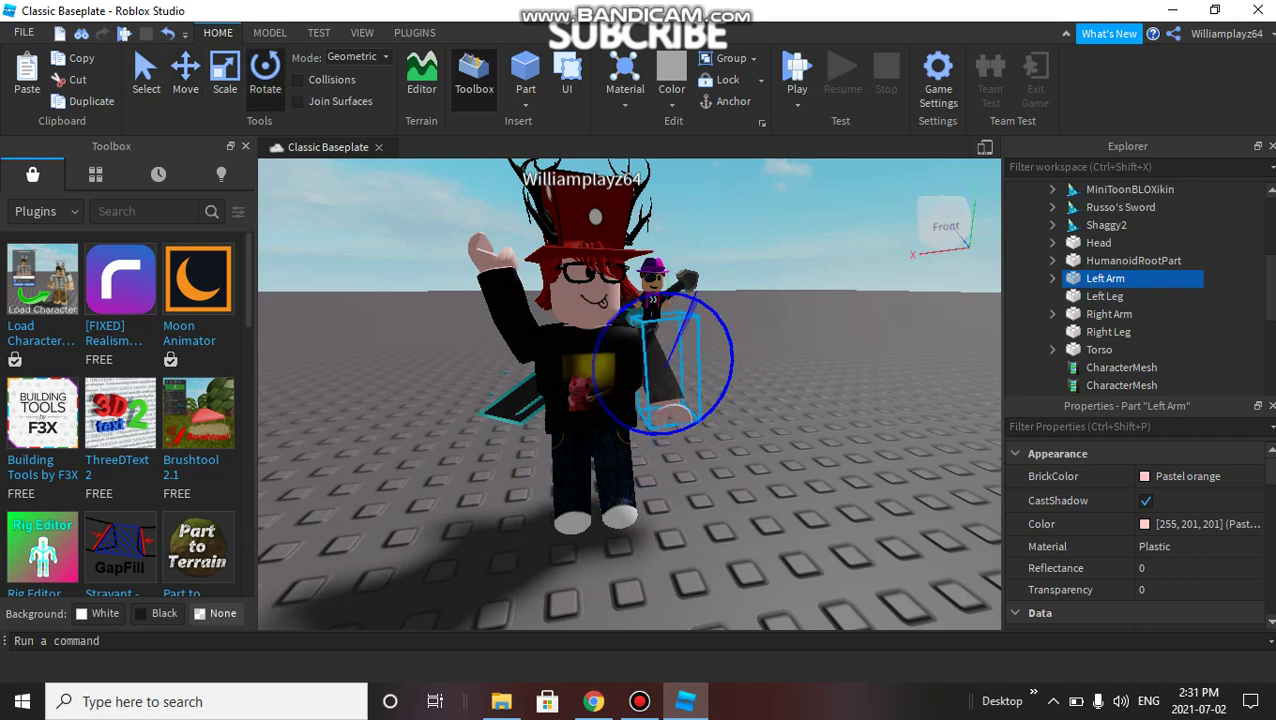
pyautogui.click(710, 428)
pyautogui.scroll(3, 628, 310)
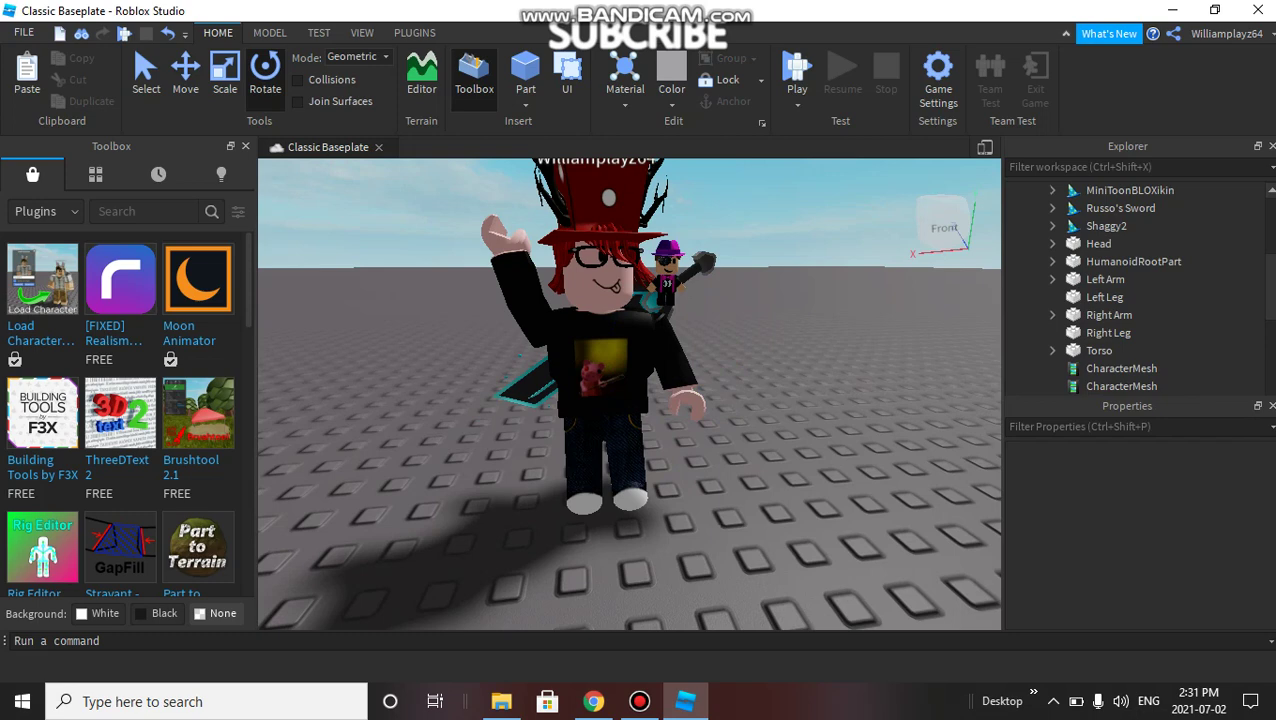
pyautogui.click(628, 310)
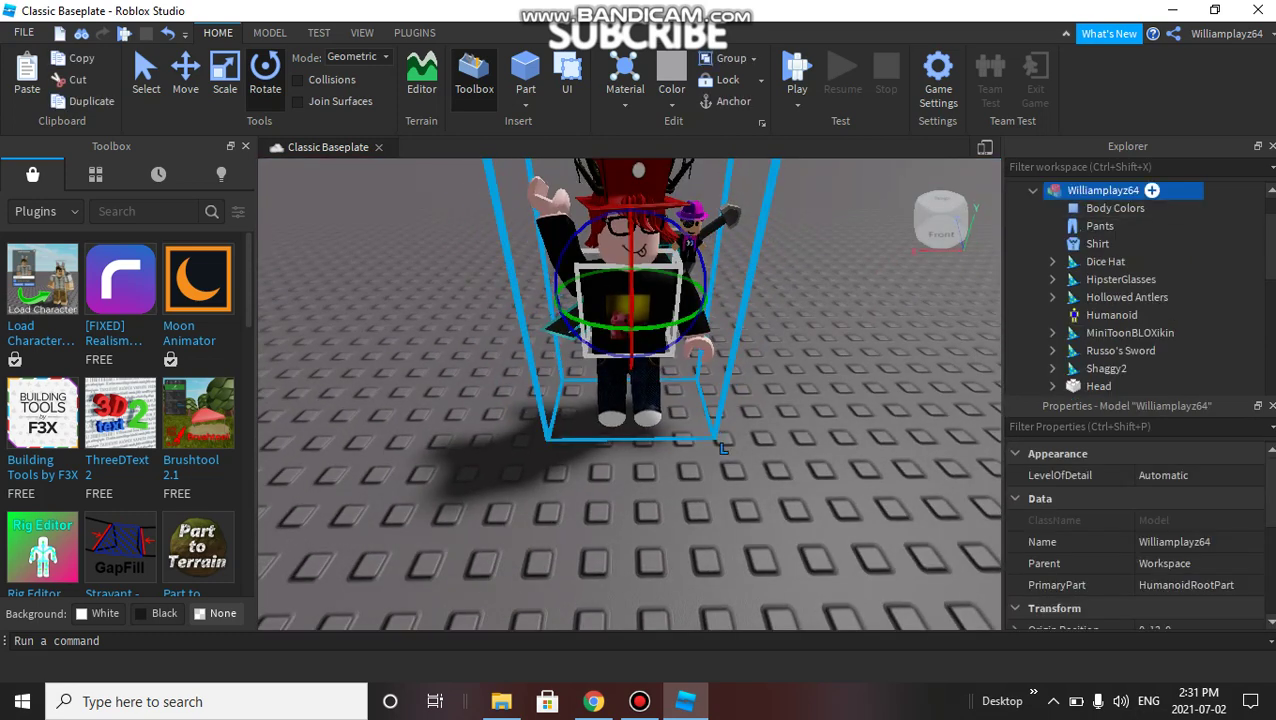
# - Clear the avatar model's name, leaving it blank
pyautogui.press('F2')
pyautogui.press('BackSpace')
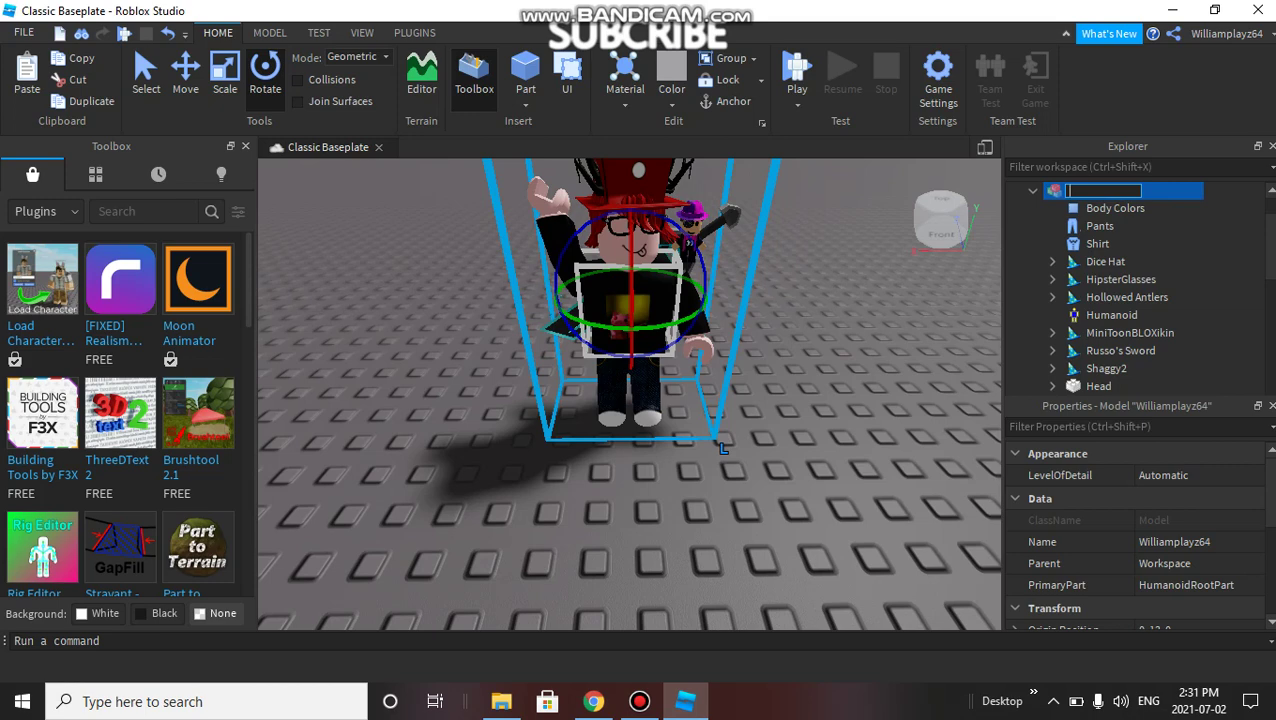
pyautogui.press('Return')
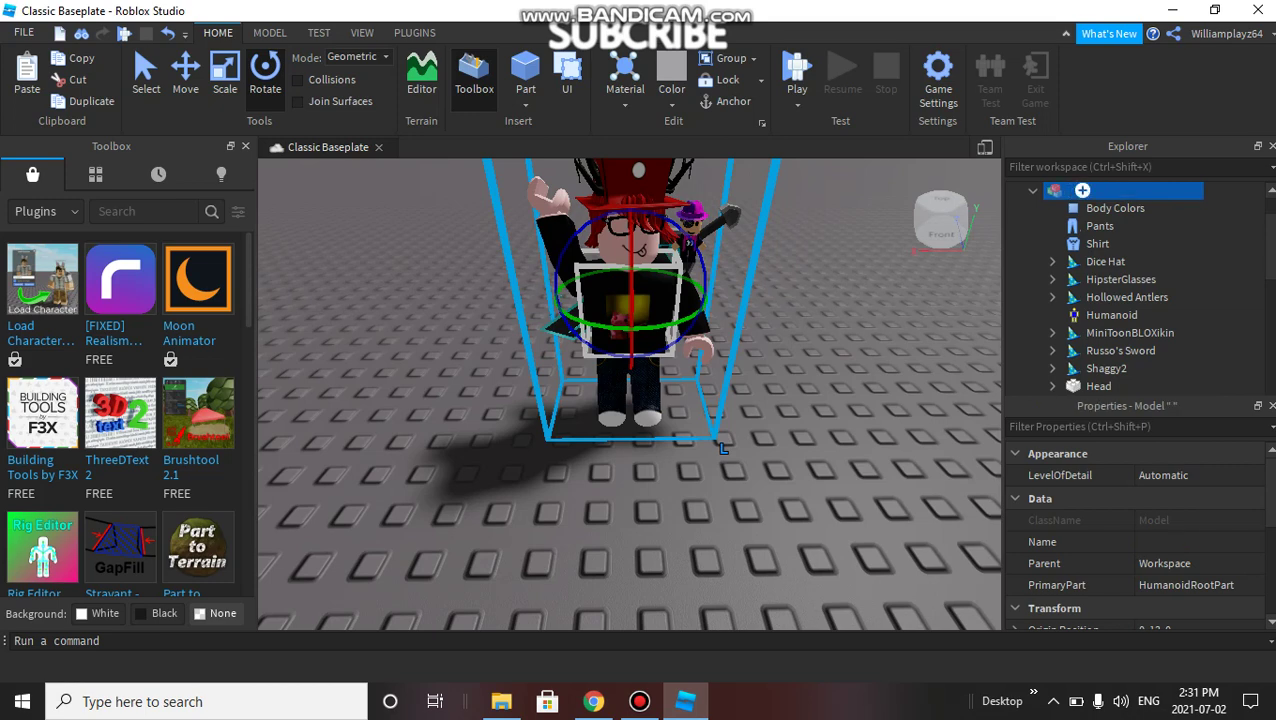
# - Export the model as OBJ file nydthfgnhg to the Desktop
pyautogui.rightClick(1060, 190)
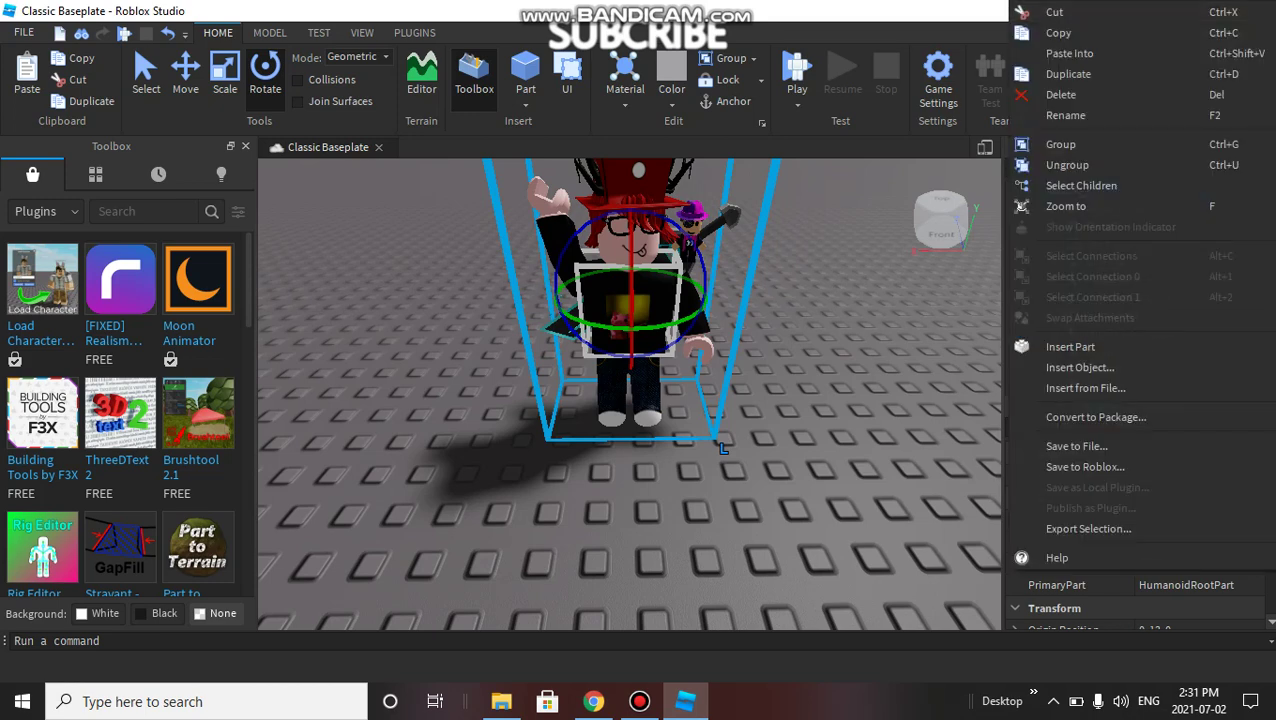
pyautogui.click(1100, 525)
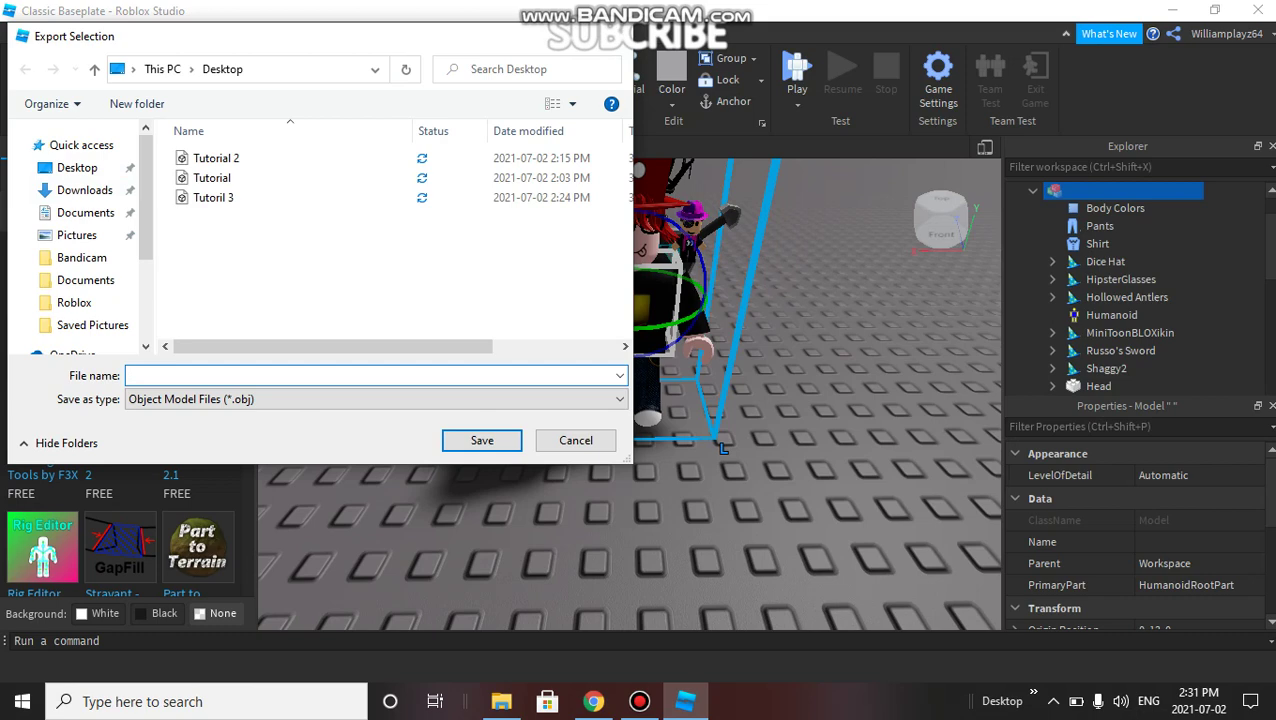
pyautogui.write('nydthfgnhg')
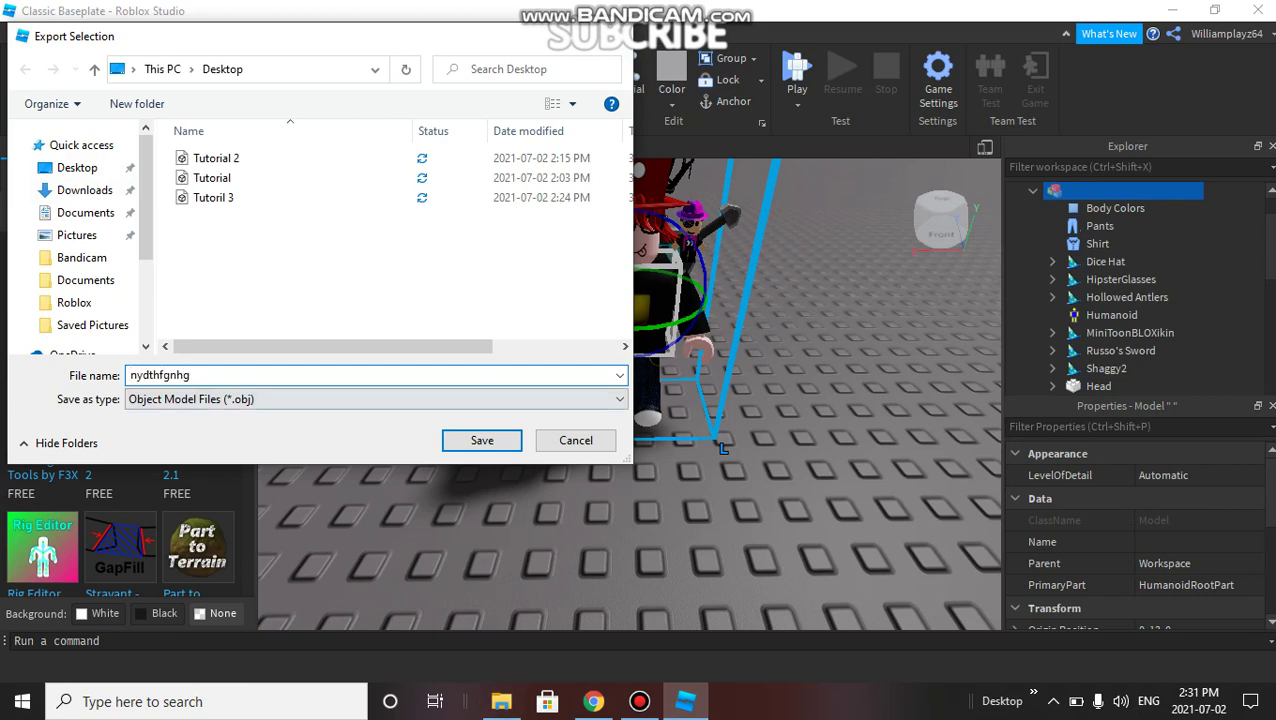
pyautogui.press('Return')
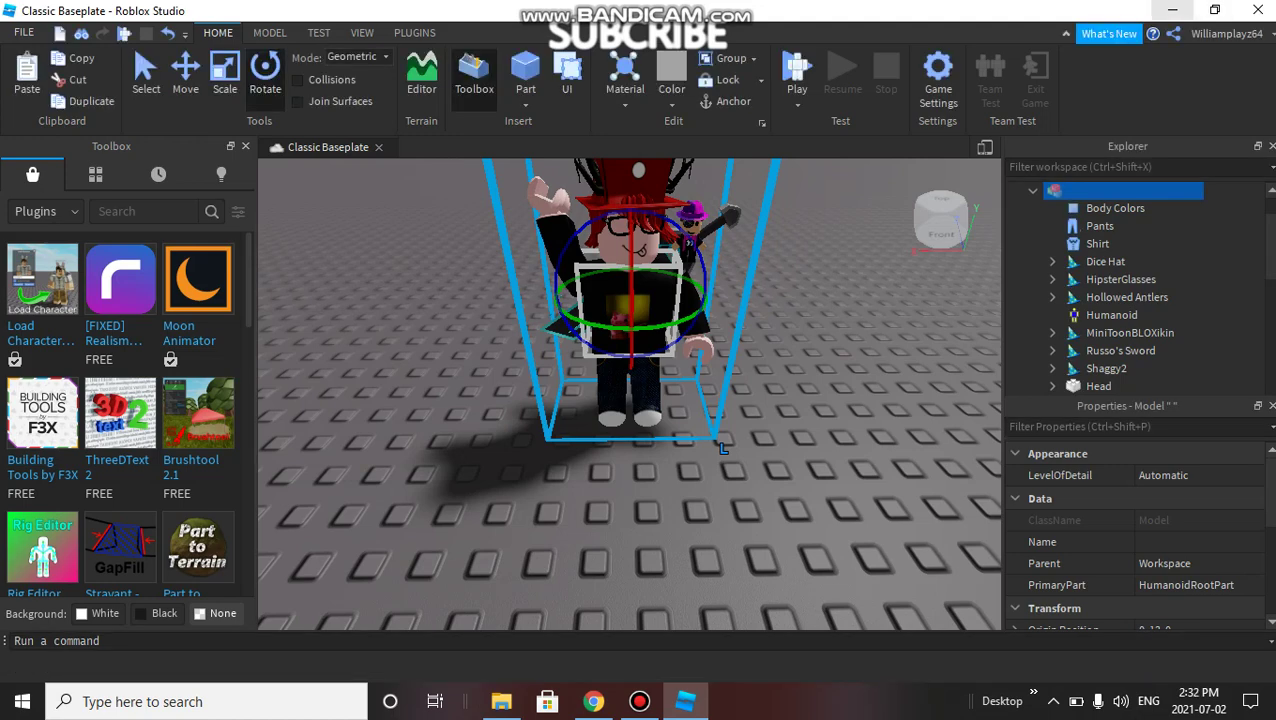
# - Bring up the Photopea browser window and minimise it to show the desktop
pyautogui.hotkey('alt', 'Tab')
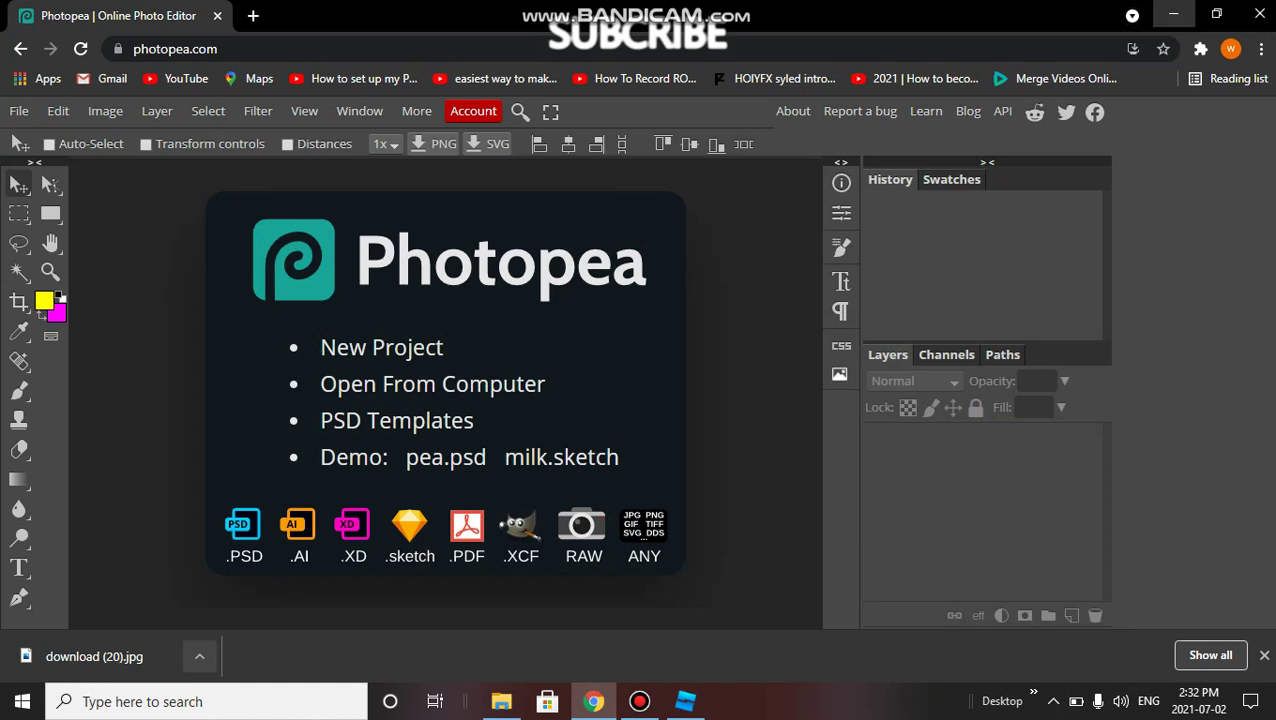
pyautogui.click(1173, 14)
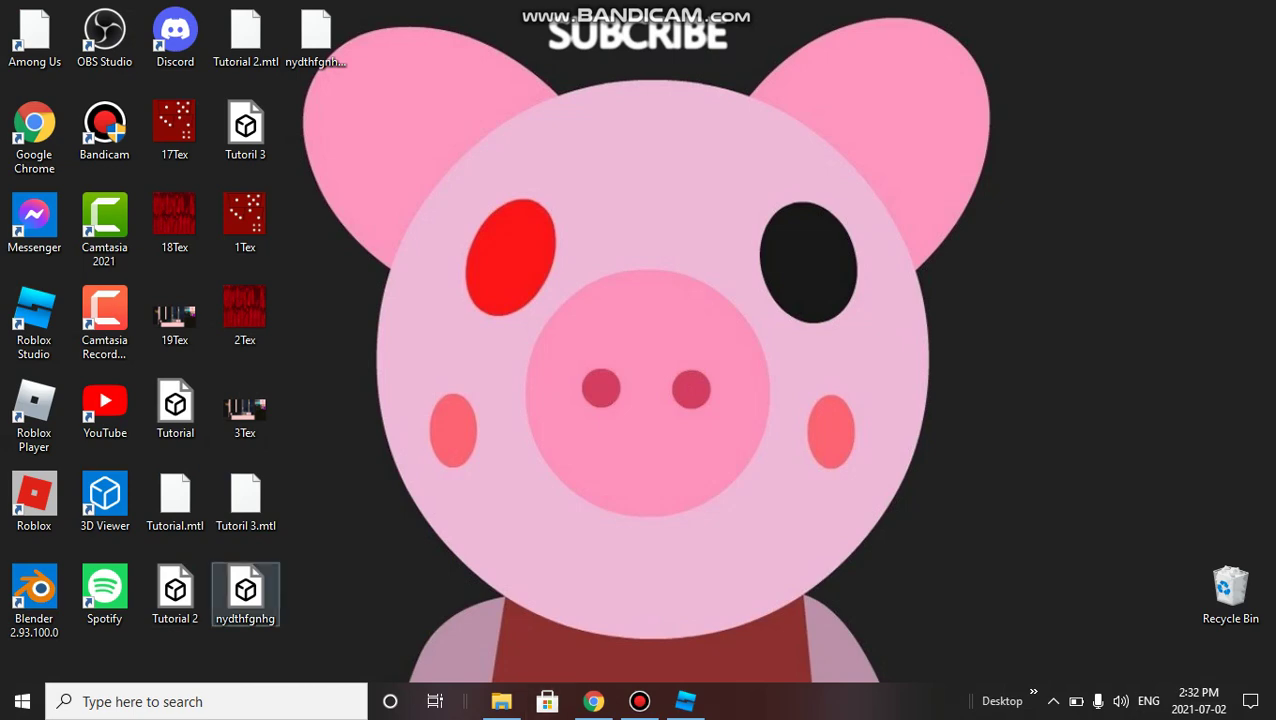
# - Open nydthfgnhg in 3D Viewer and zoom until the whole avatar fits
pyautogui.doubleClick(245, 592)
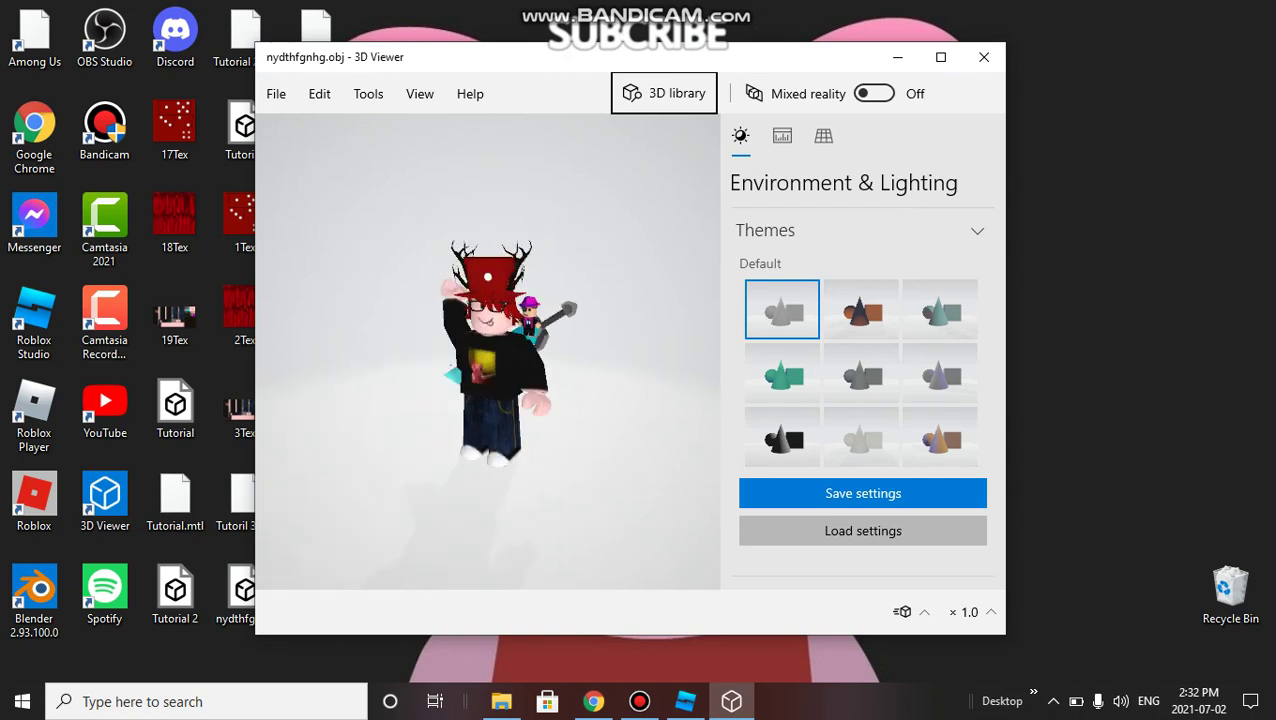
pyautogui.scroll(1, 500, 350)
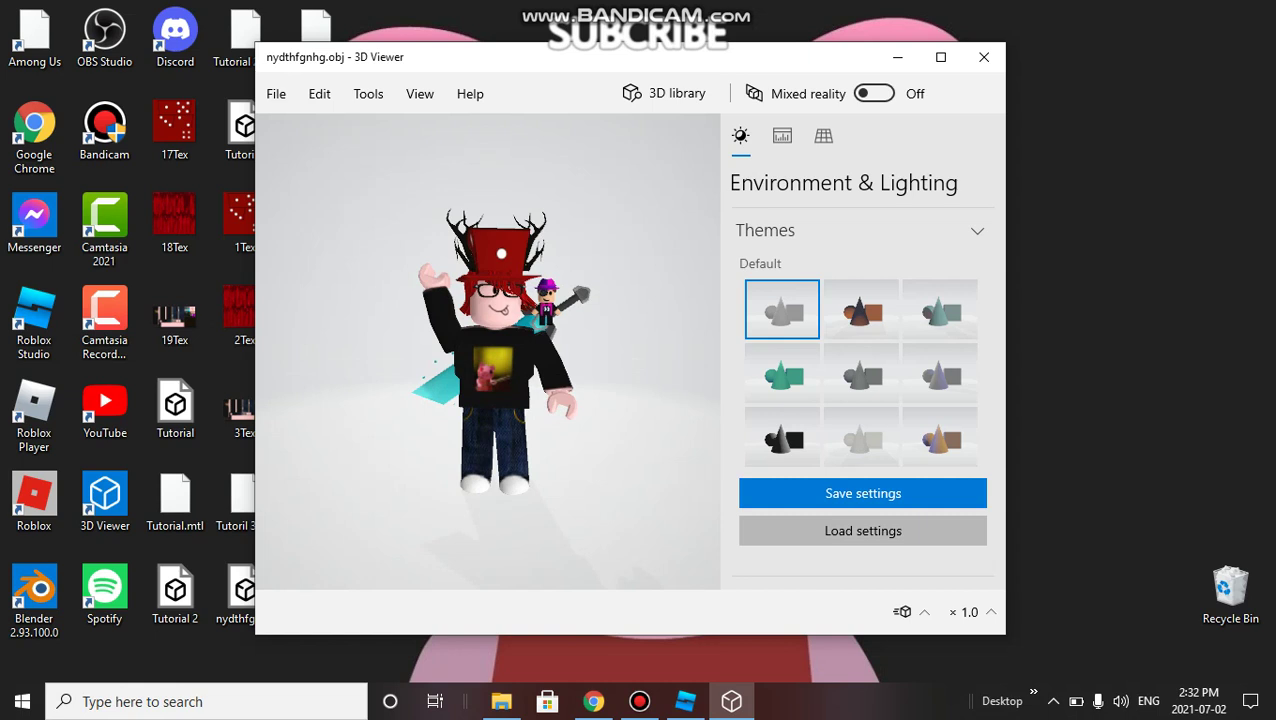
pyautogui.scroll(1, 500, 350)
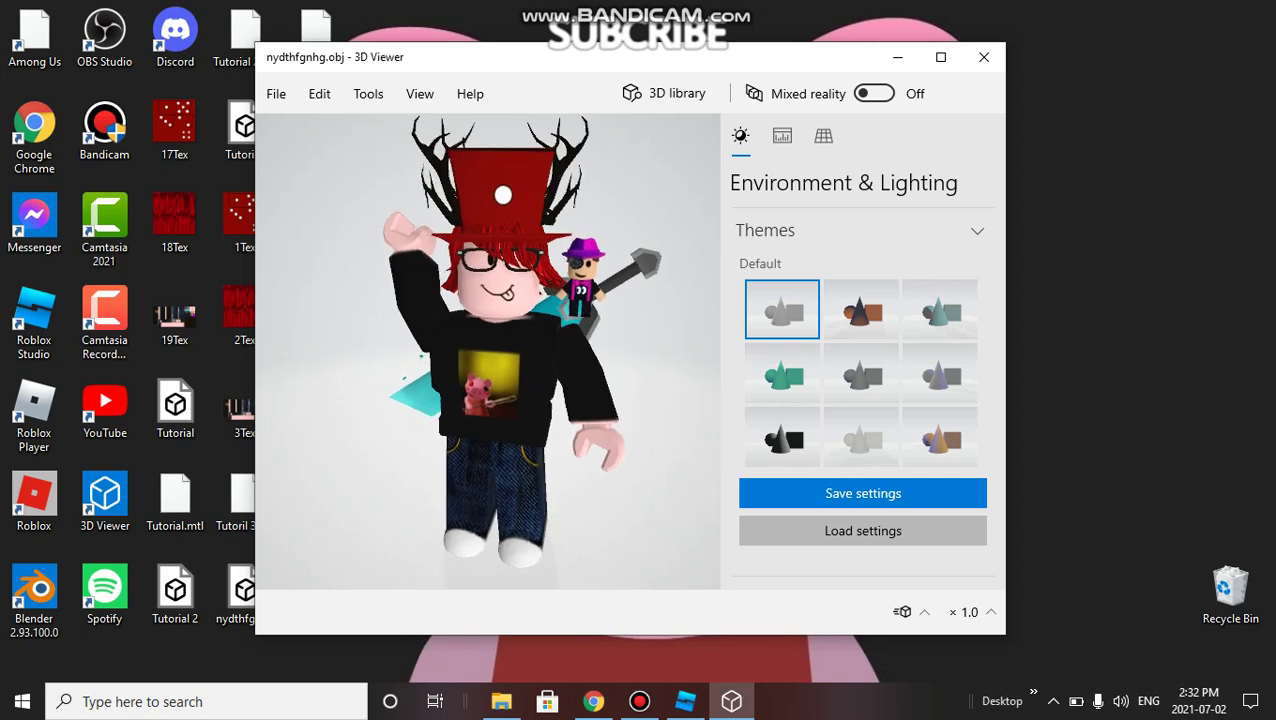
pyautogui.scroll(2, 488, 350)
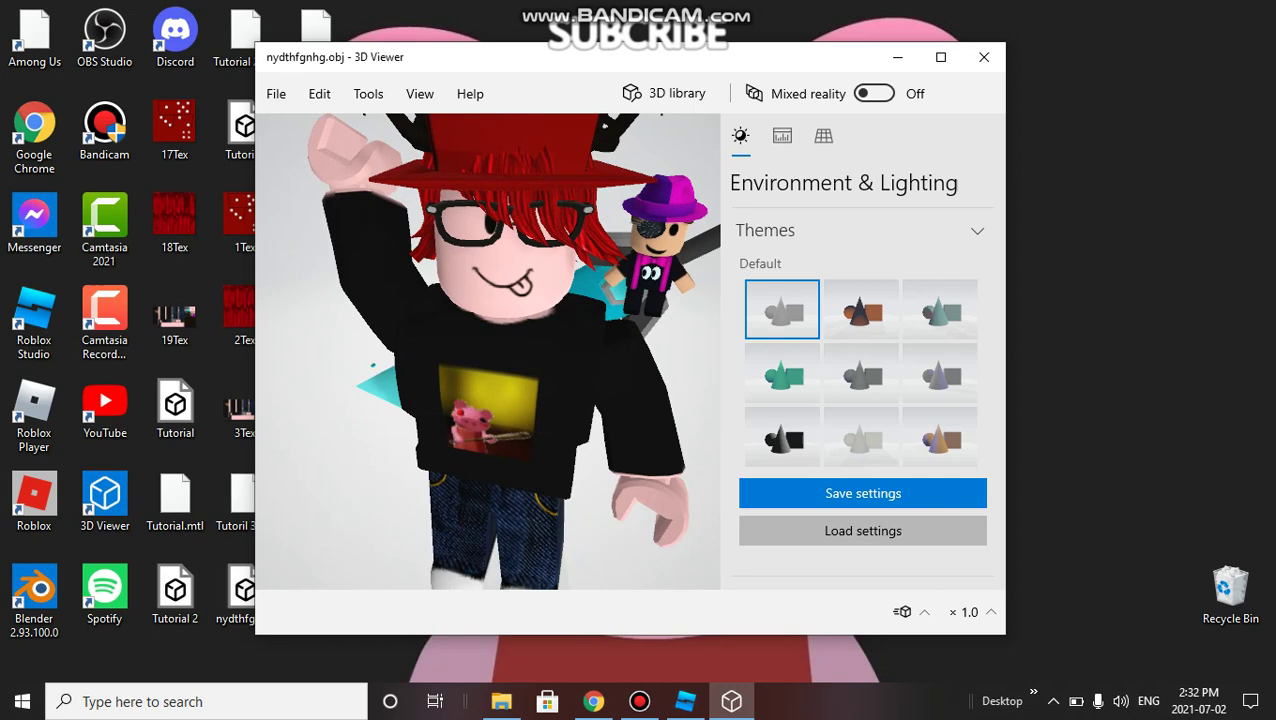
pyautogui.scroll(-2, 507, 179)
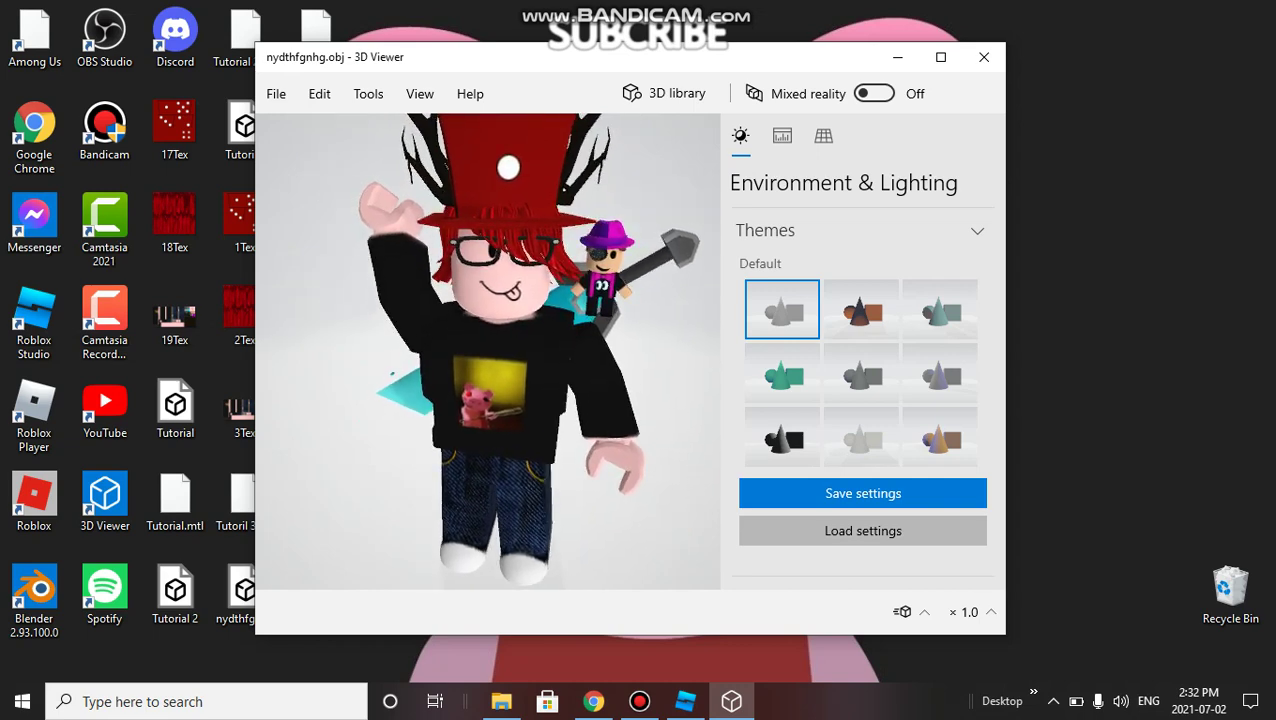
pyautogui.scroll(3, 488, 350)
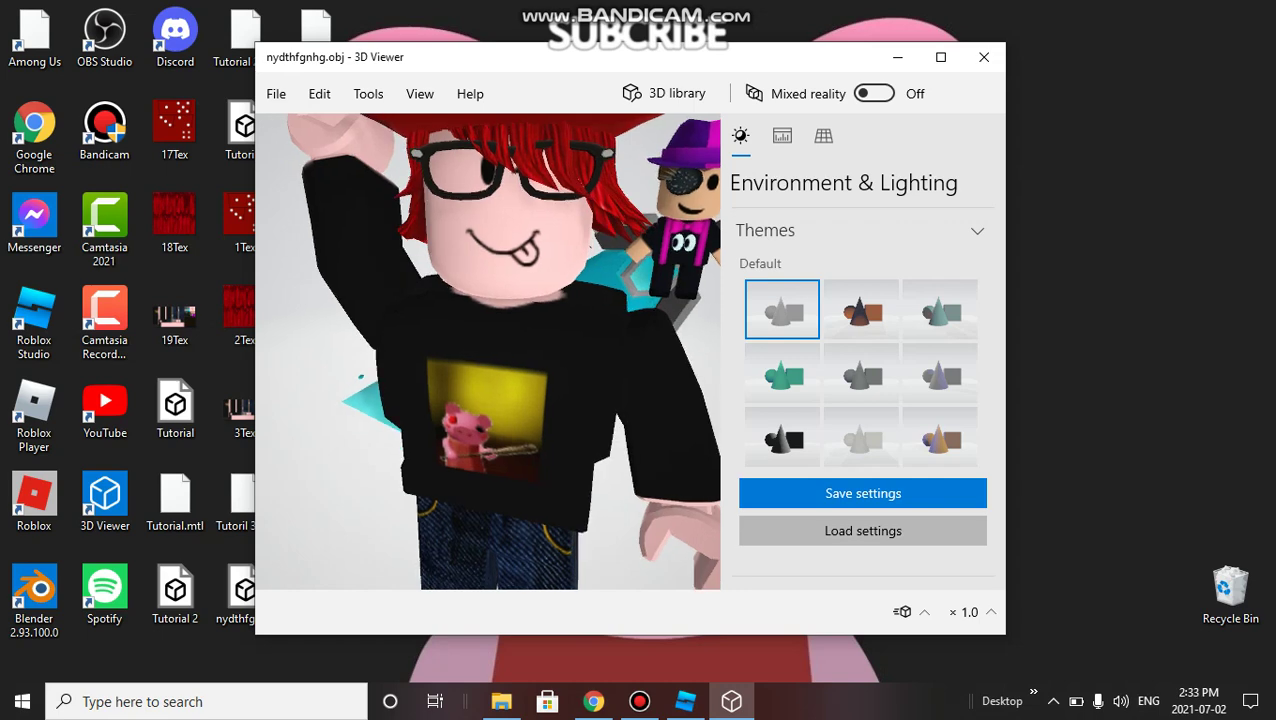
pyautogui.scroll(-3, 488, 350)
pyautogui.scroll(-2, 488, 350)
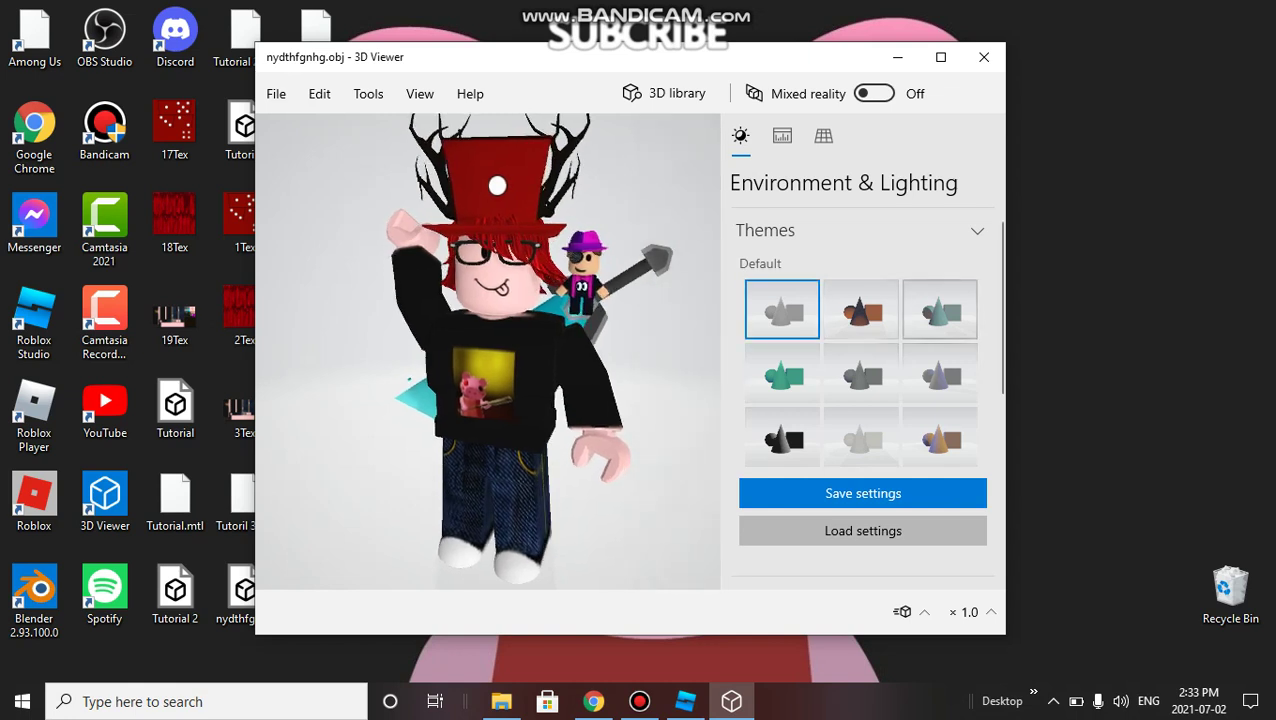
# - Apply the darker theme and set image export to custom 800×800 with transparency
pyautogui.click(860, 310)
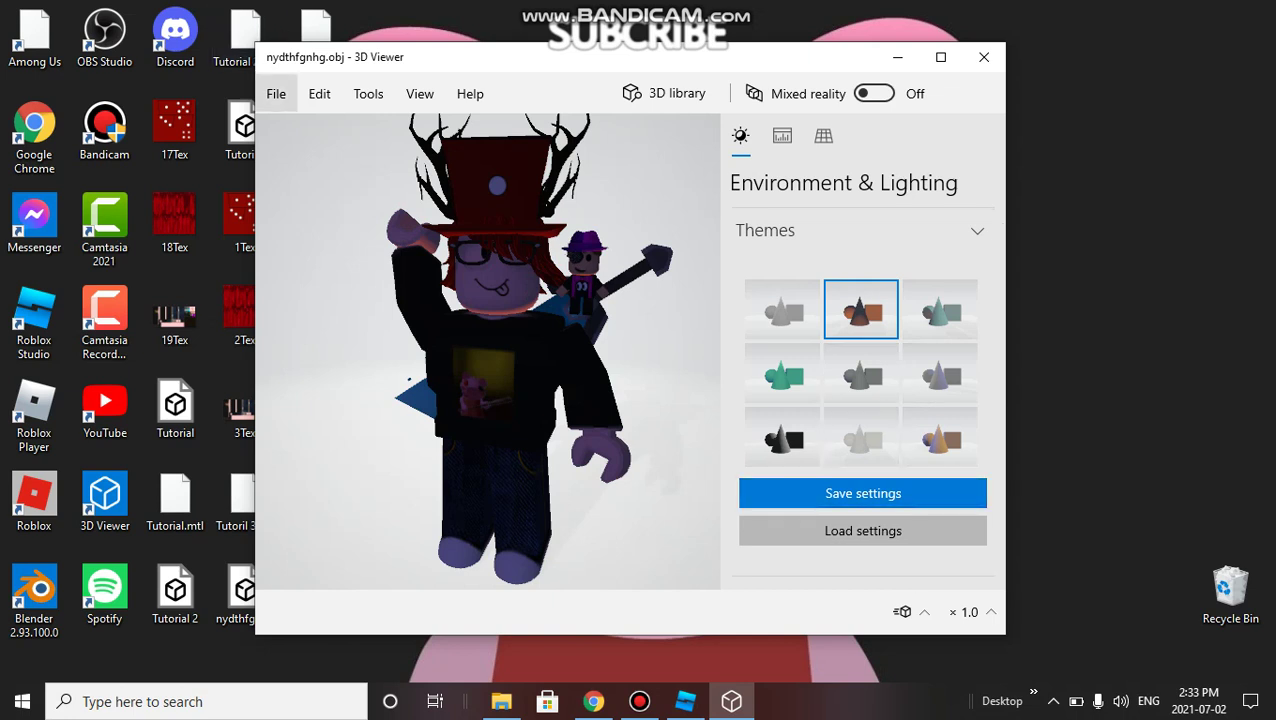
pyautogui.click(276, 93)
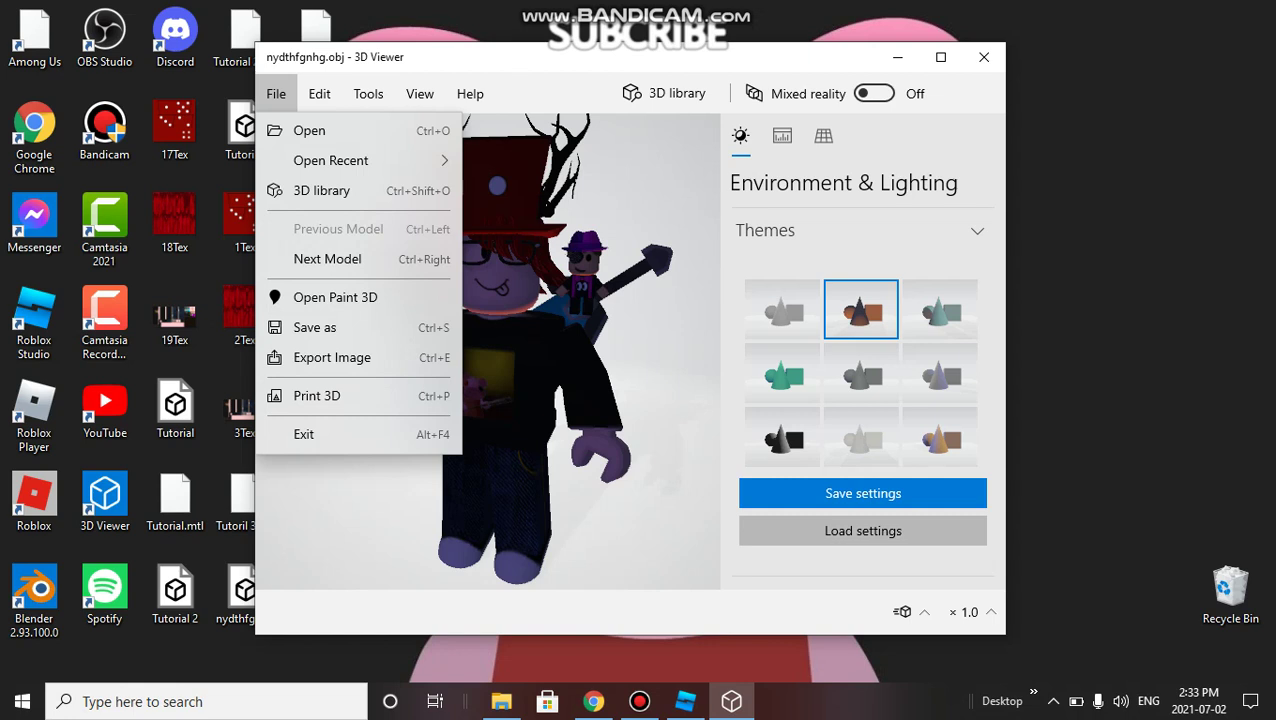
pyautogui.click(332, 357)
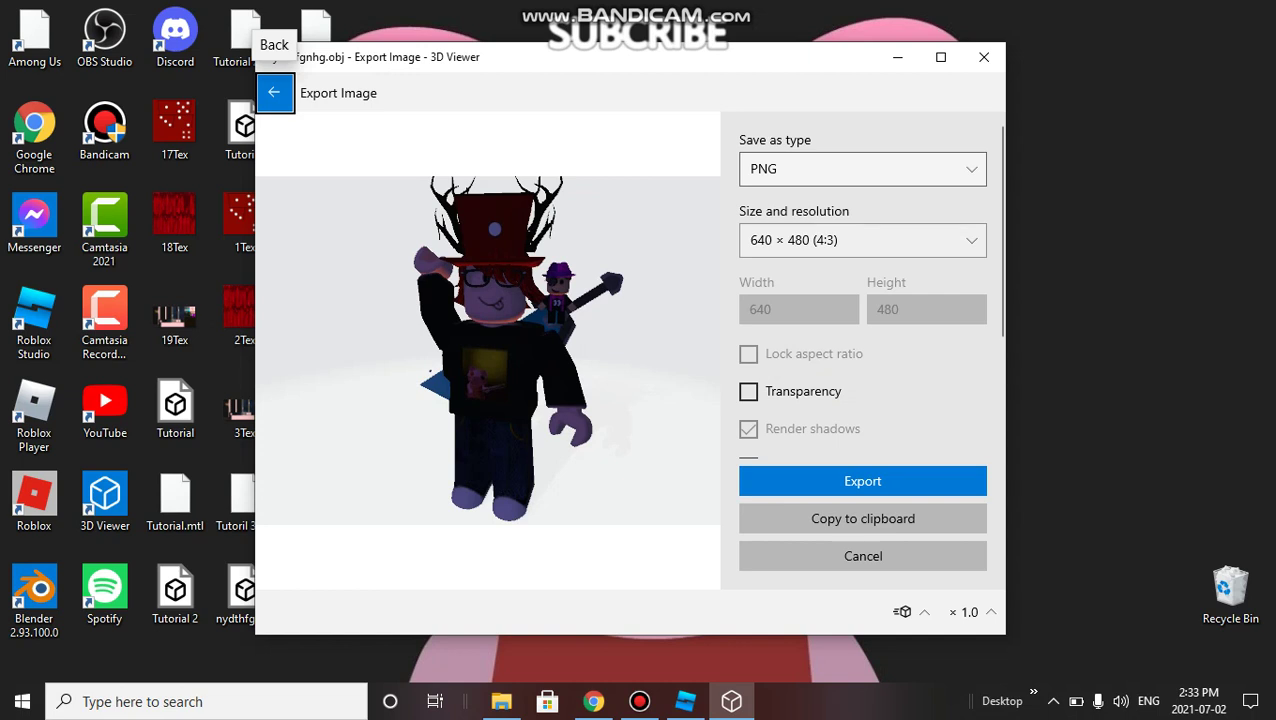
pyautogui.click(862, 240)
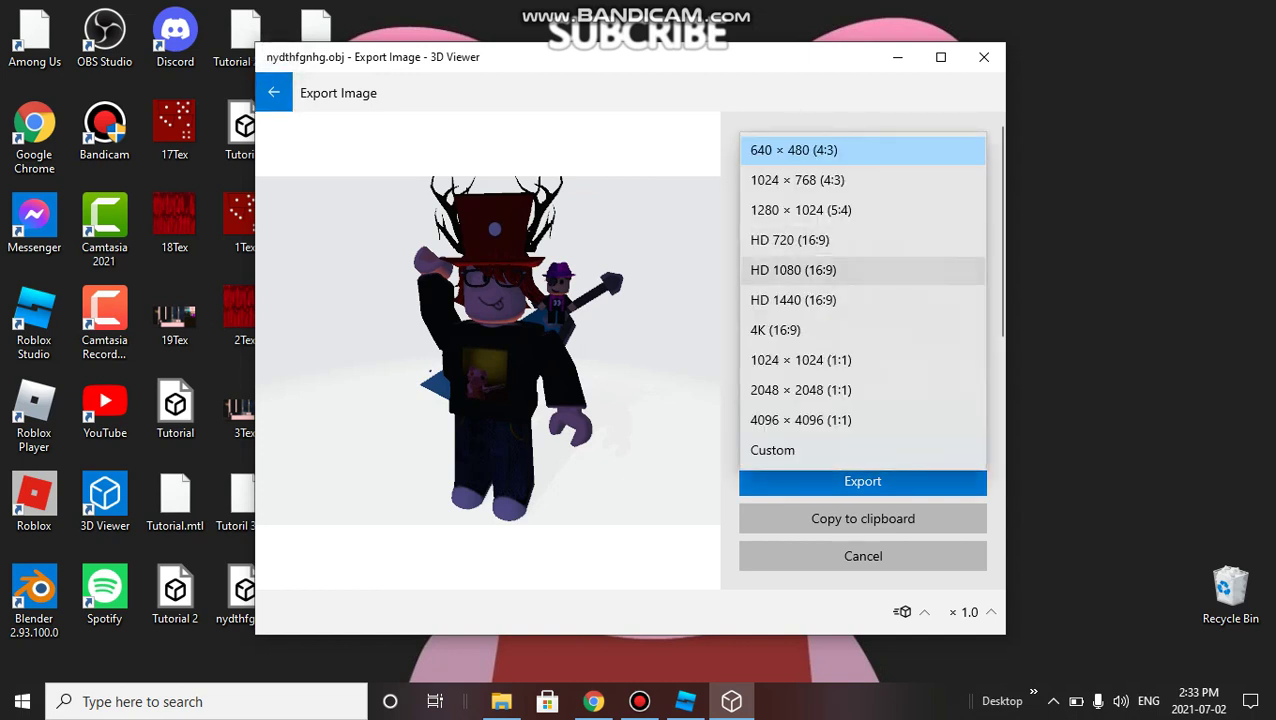
pyautogui.click(772, 450)
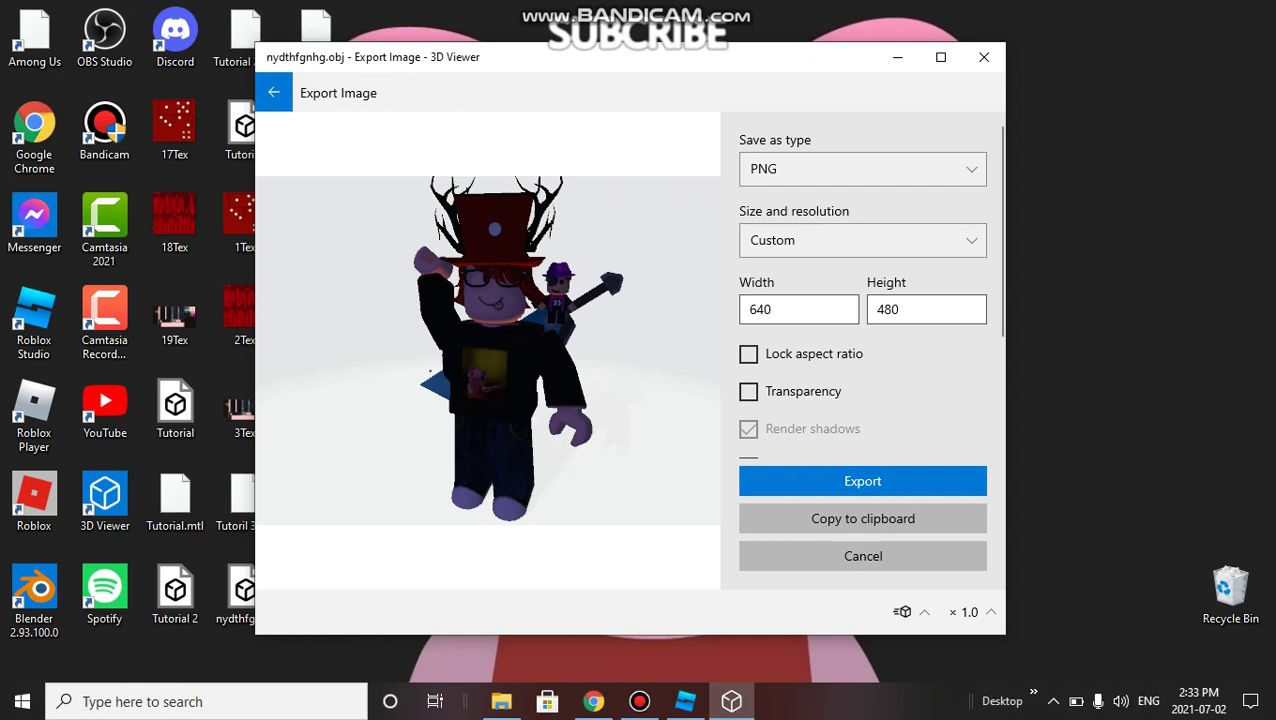
pyautogui.click(798, 309)
pyautogui.hotkey('ctrl', 'a')
pyautogui.press('BackSpace')
pyautogui.write('800')
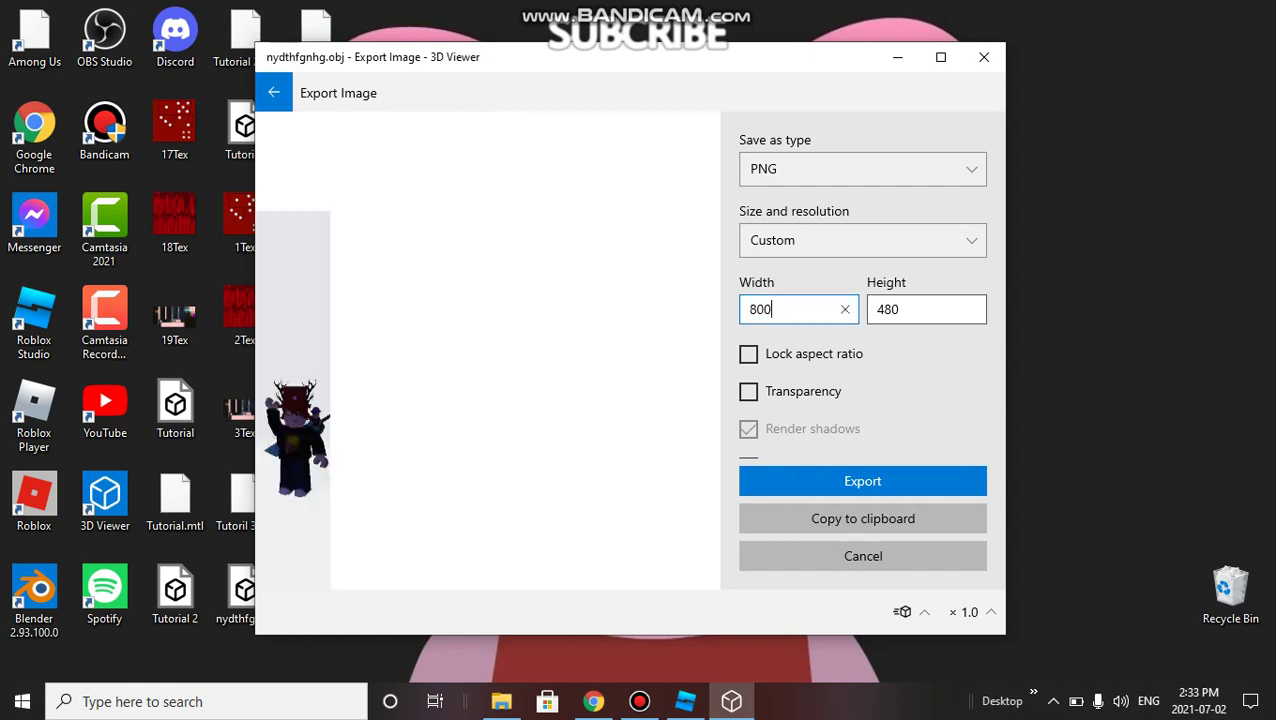
pyautogui.press('Tab')
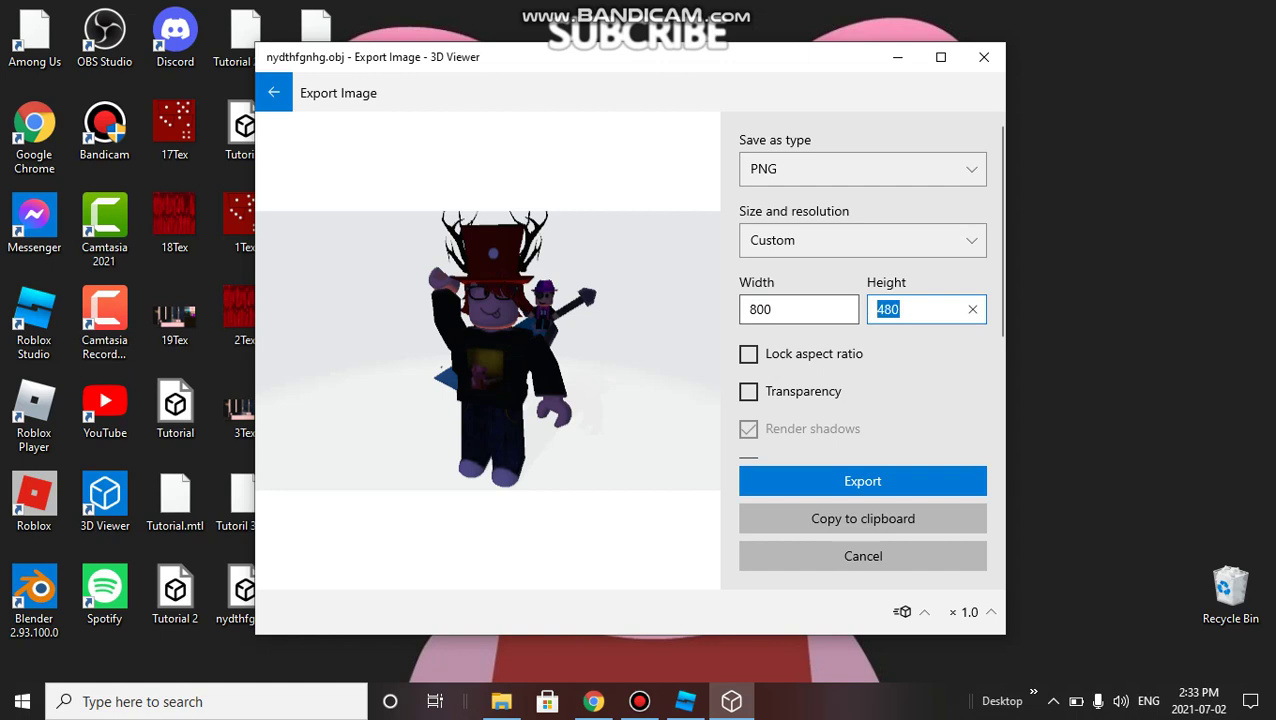
pyautogui.write('800')
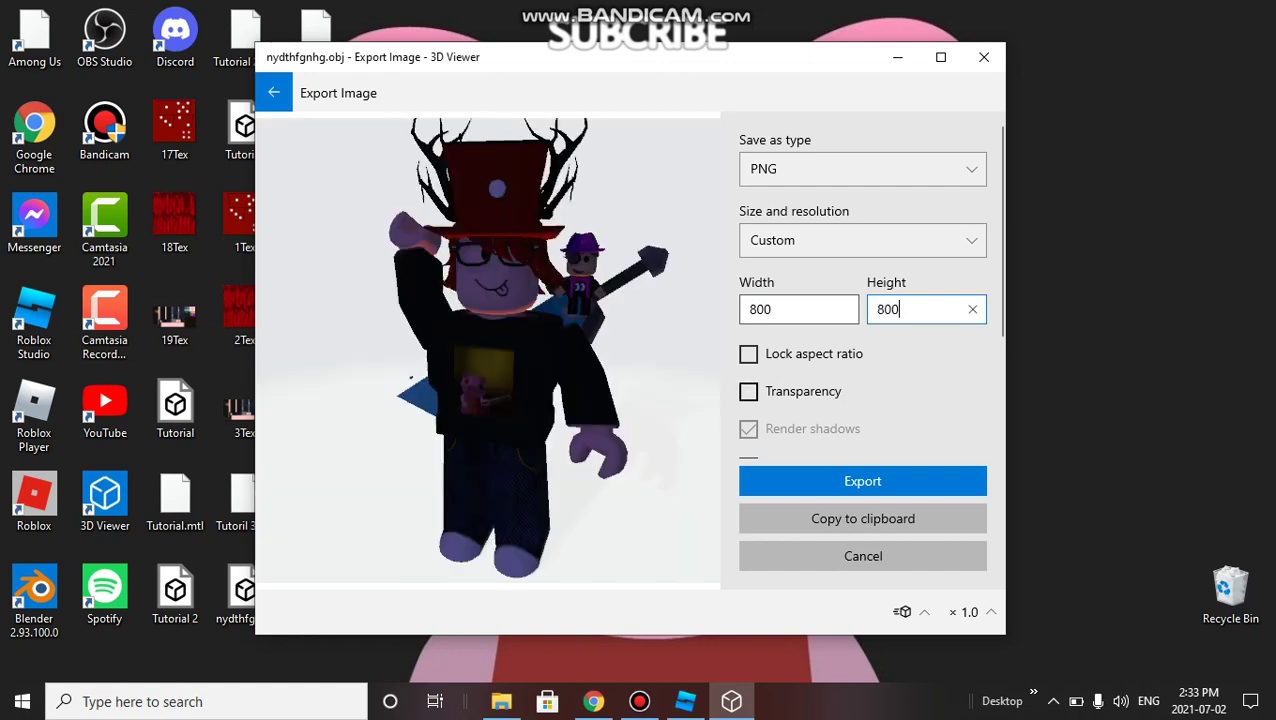
pyautogui.click(748, 391)
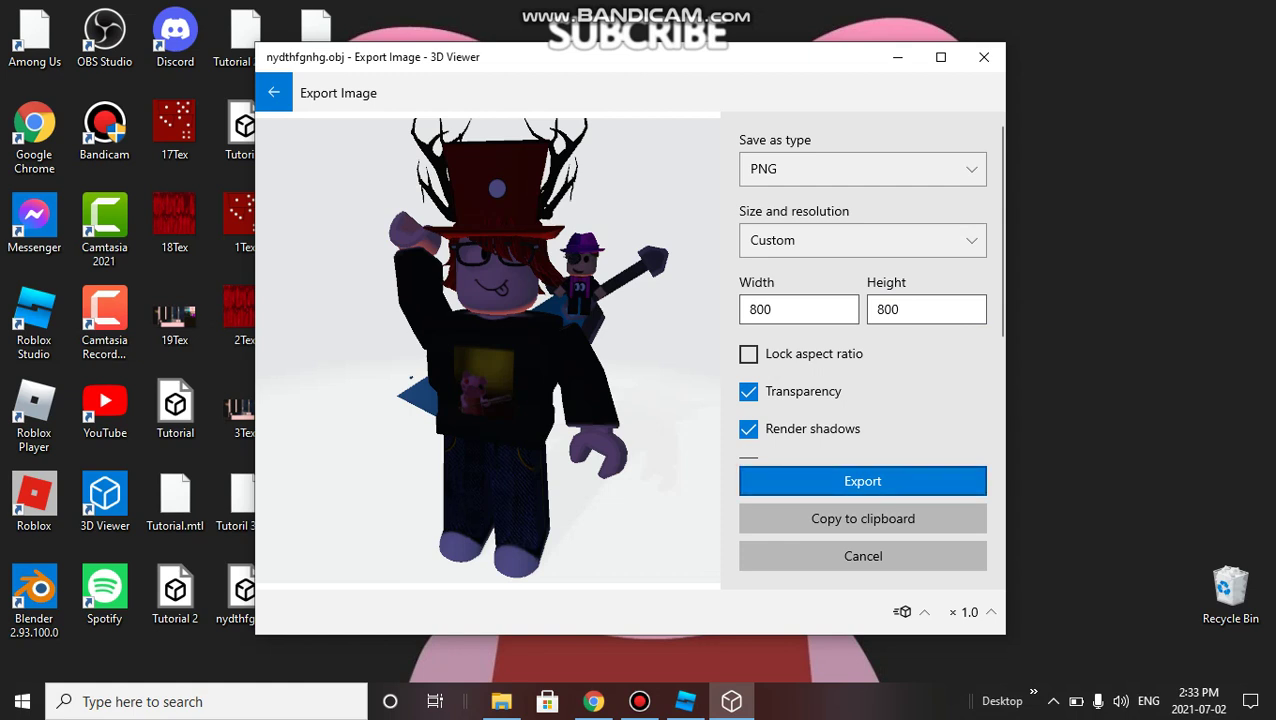
# - Export and save the PNG, then return to Photopea
pyautogui.click(862, 481)
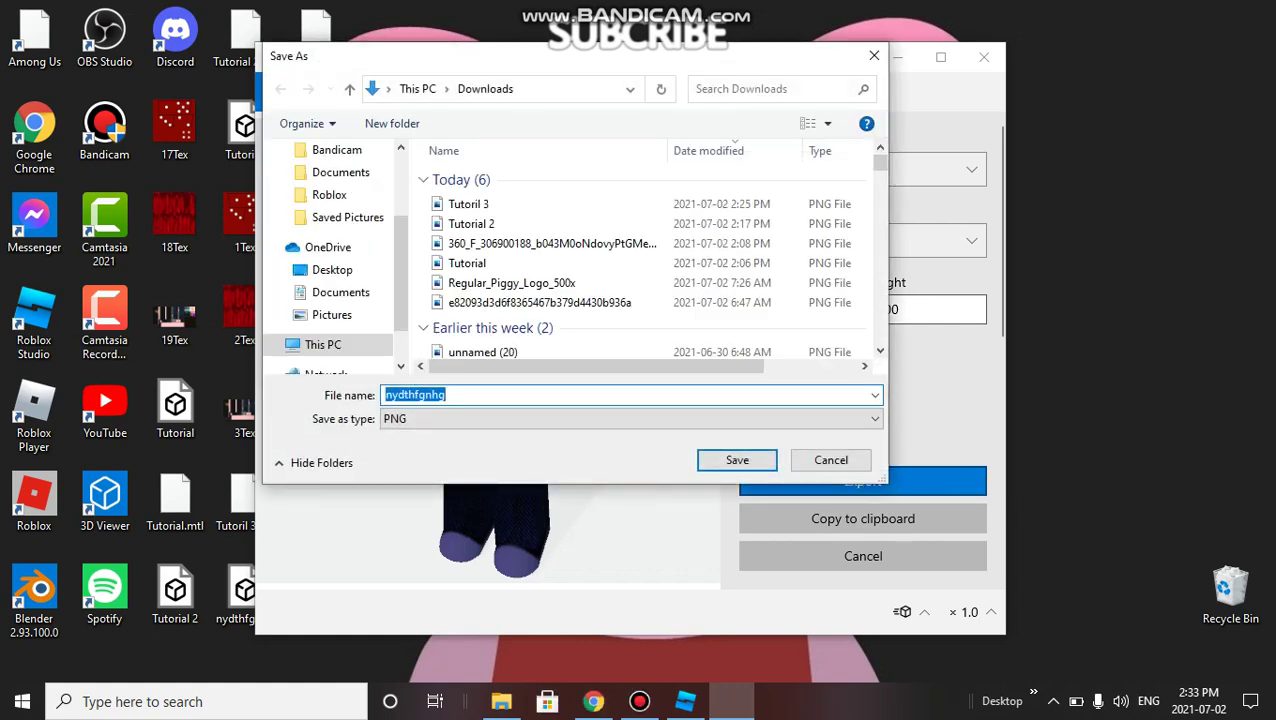
pyautogui.press('Return')
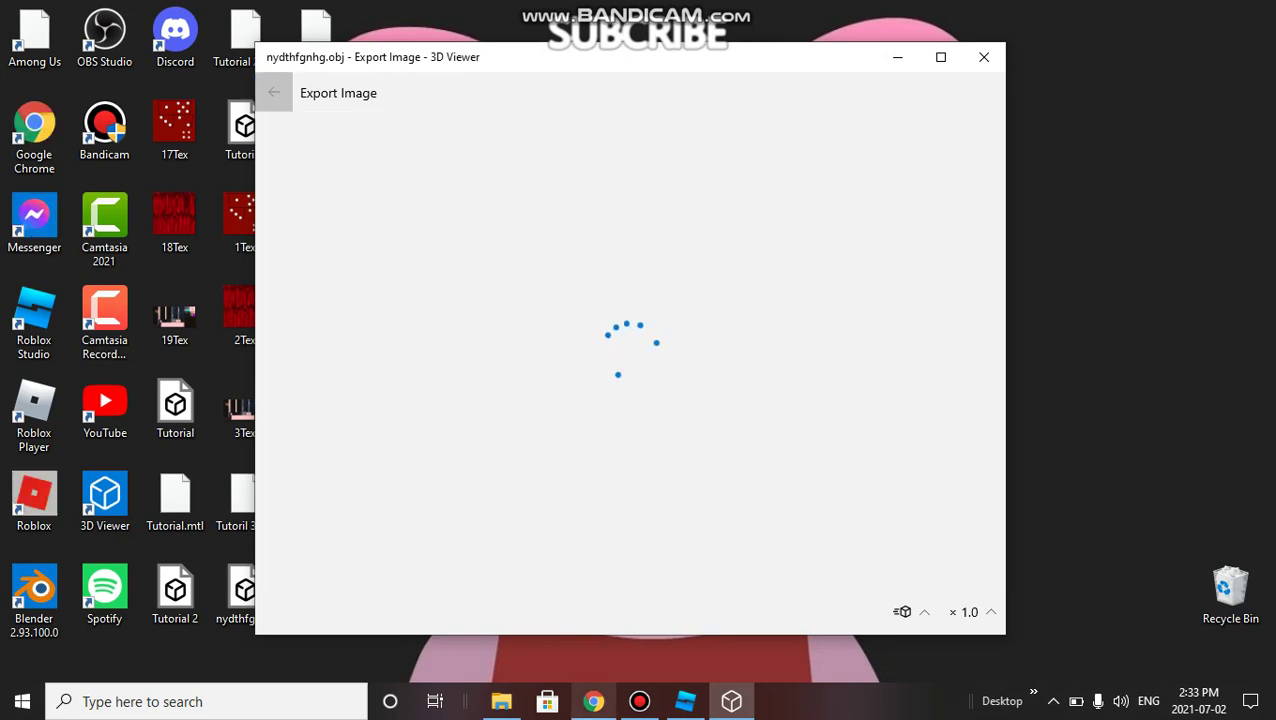
pyautogui.hotkey('alt', 'Tab')
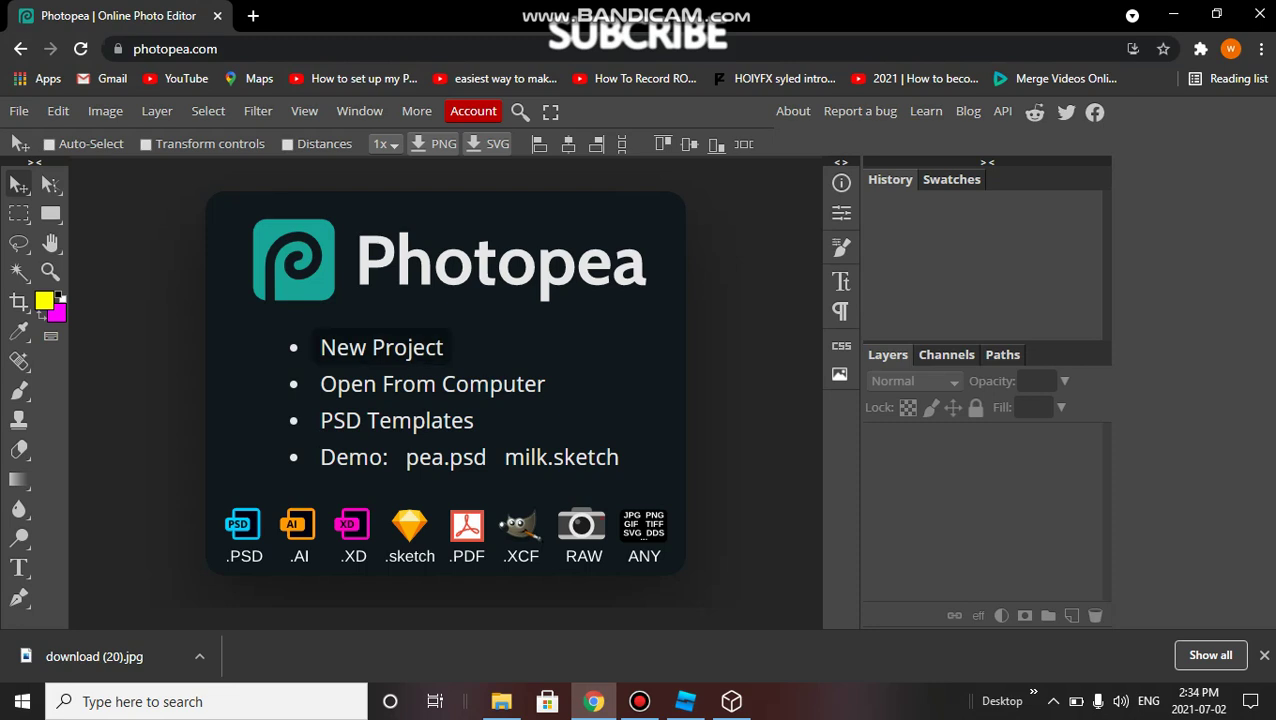
# - Create an 800×800 project from the Youtube Profile preset and open a new browser tab
pyautogui.click(381, 347)
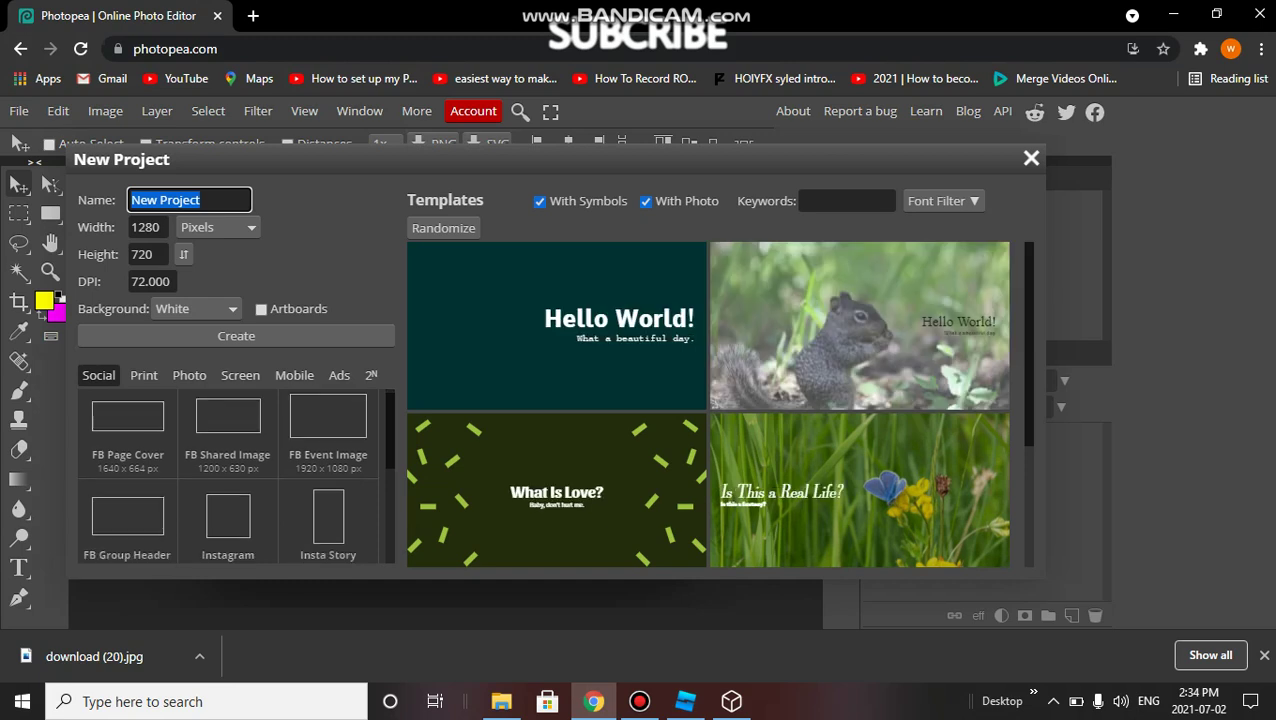
pyautogui.scroll(-2, 230, 475)
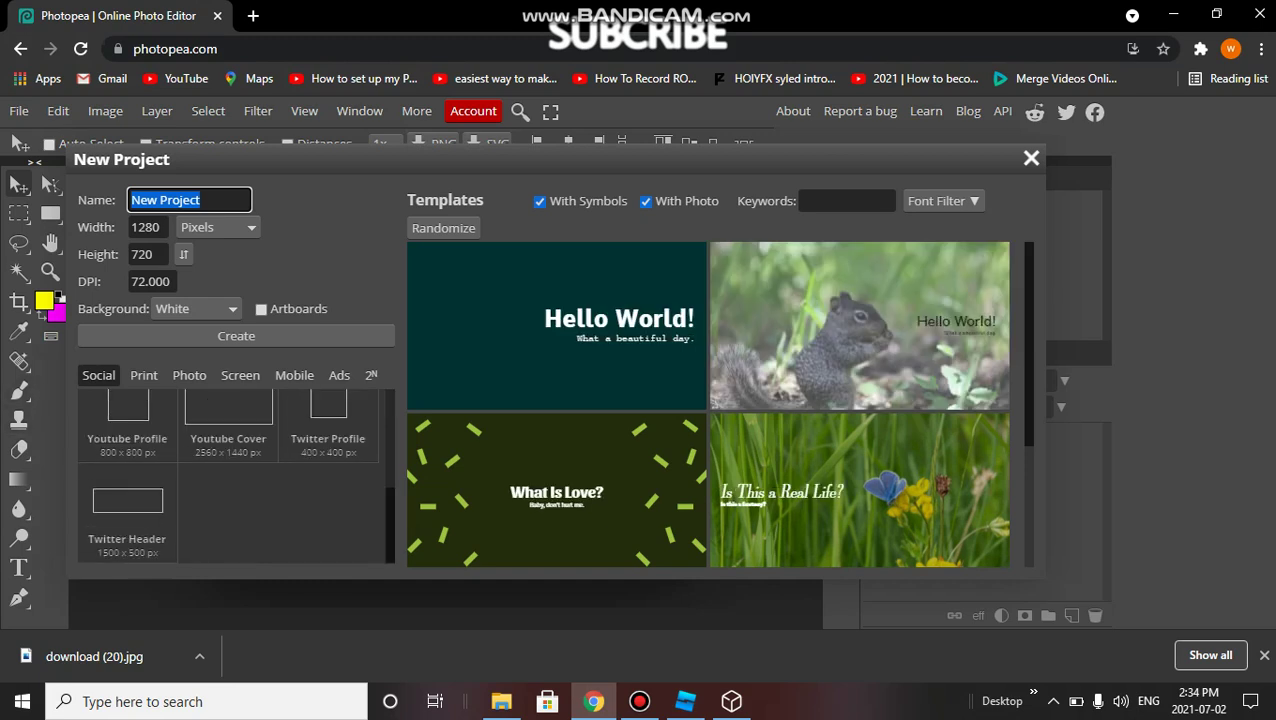
pyautogui.click(127, 425)
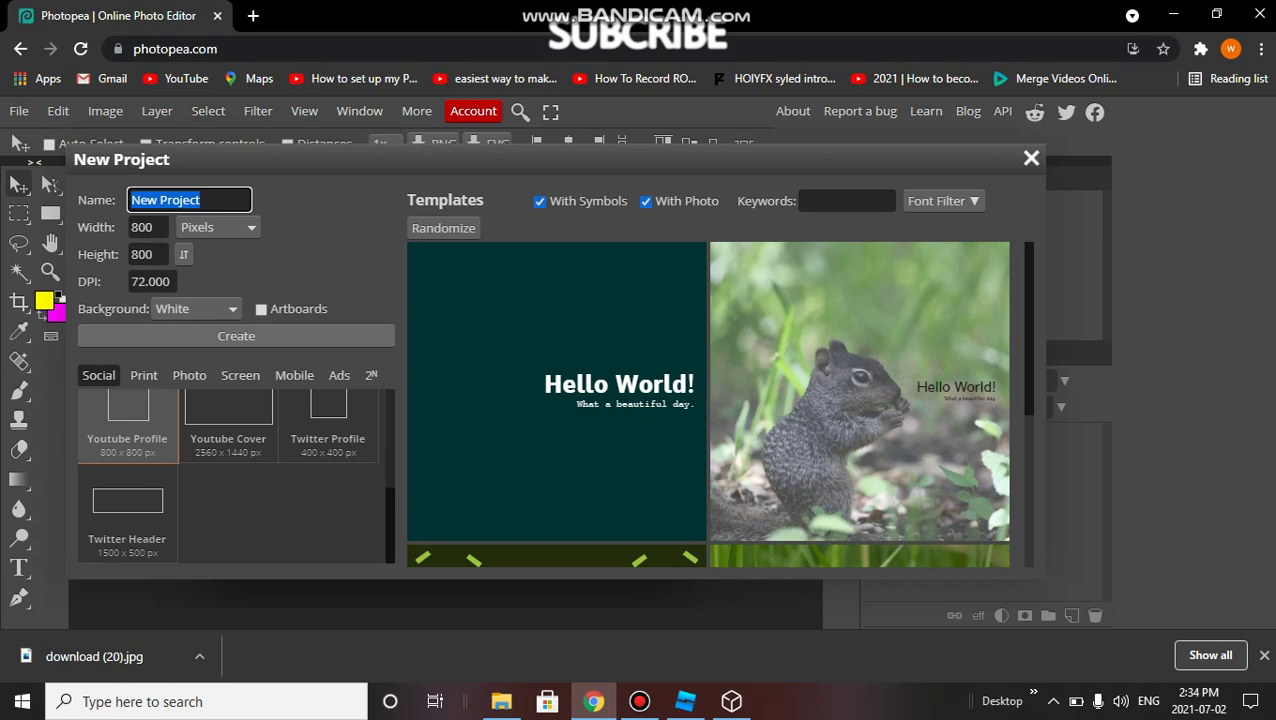
pyautogui.press('Return')
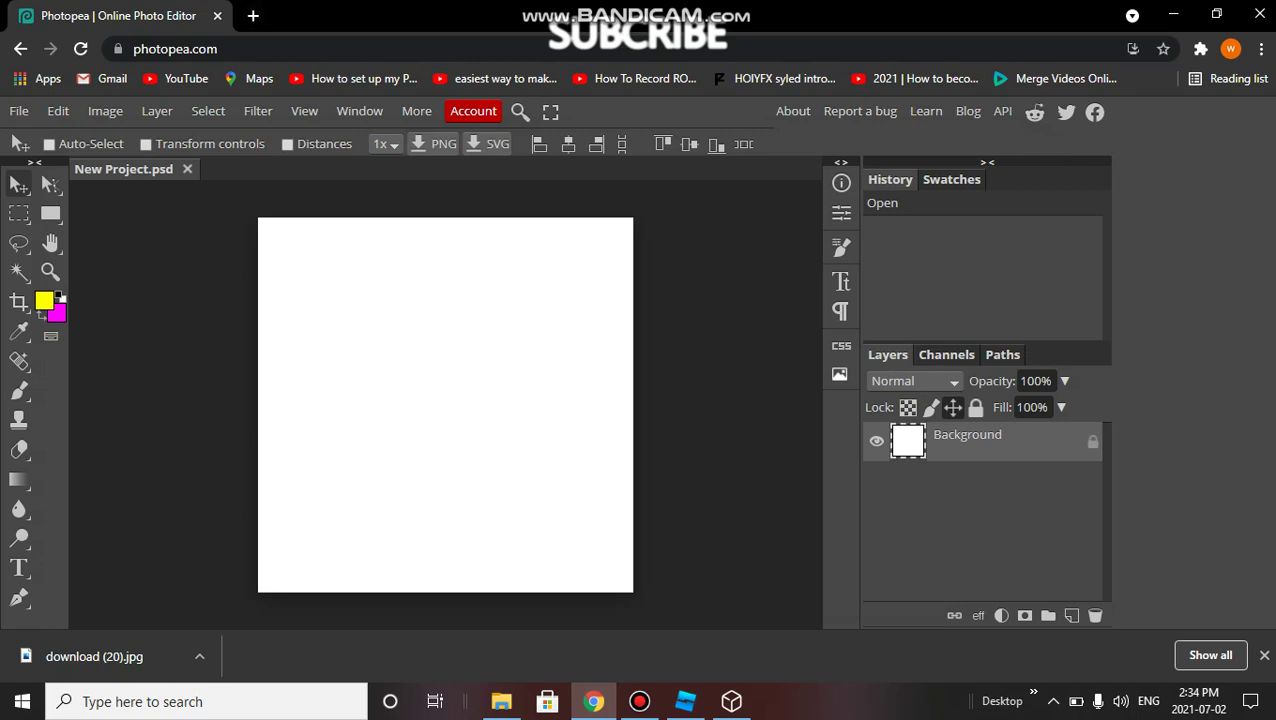
pyautogui.click(253, 16)
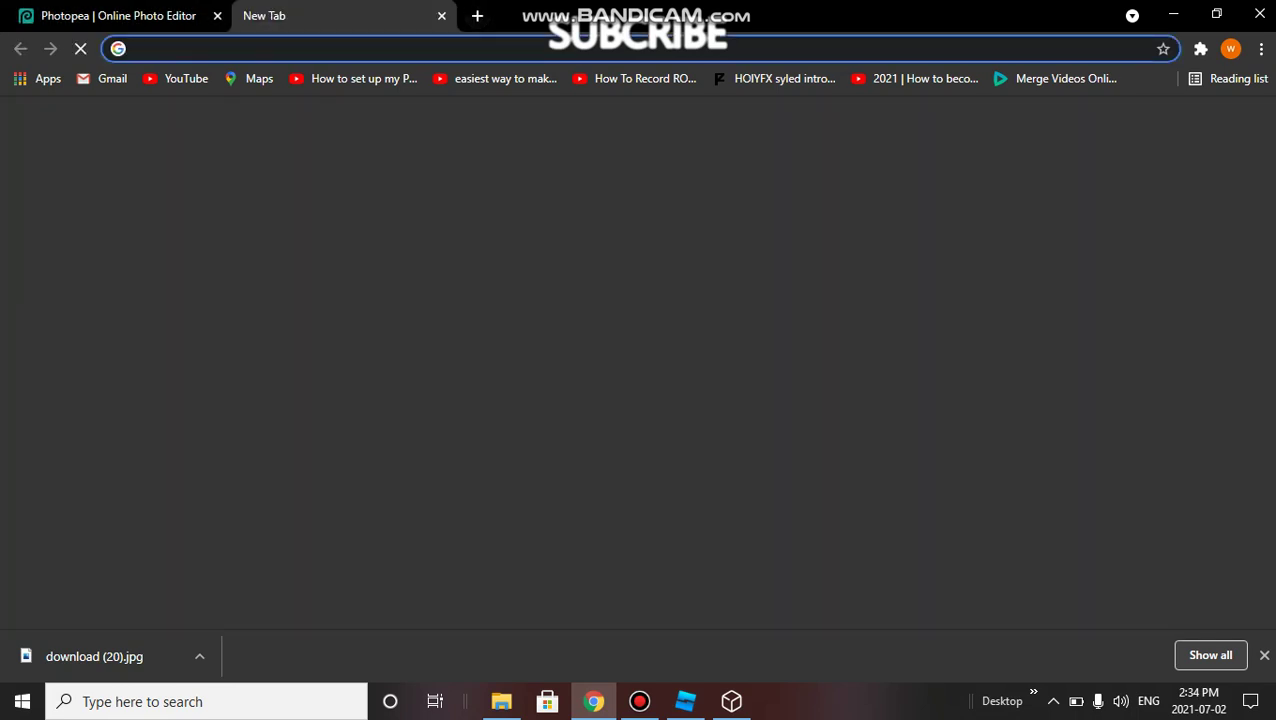
# - Search Google for '800 x 800 backround' and switch to the corrected '800x800 background' results
pyautogui.write('800 ')
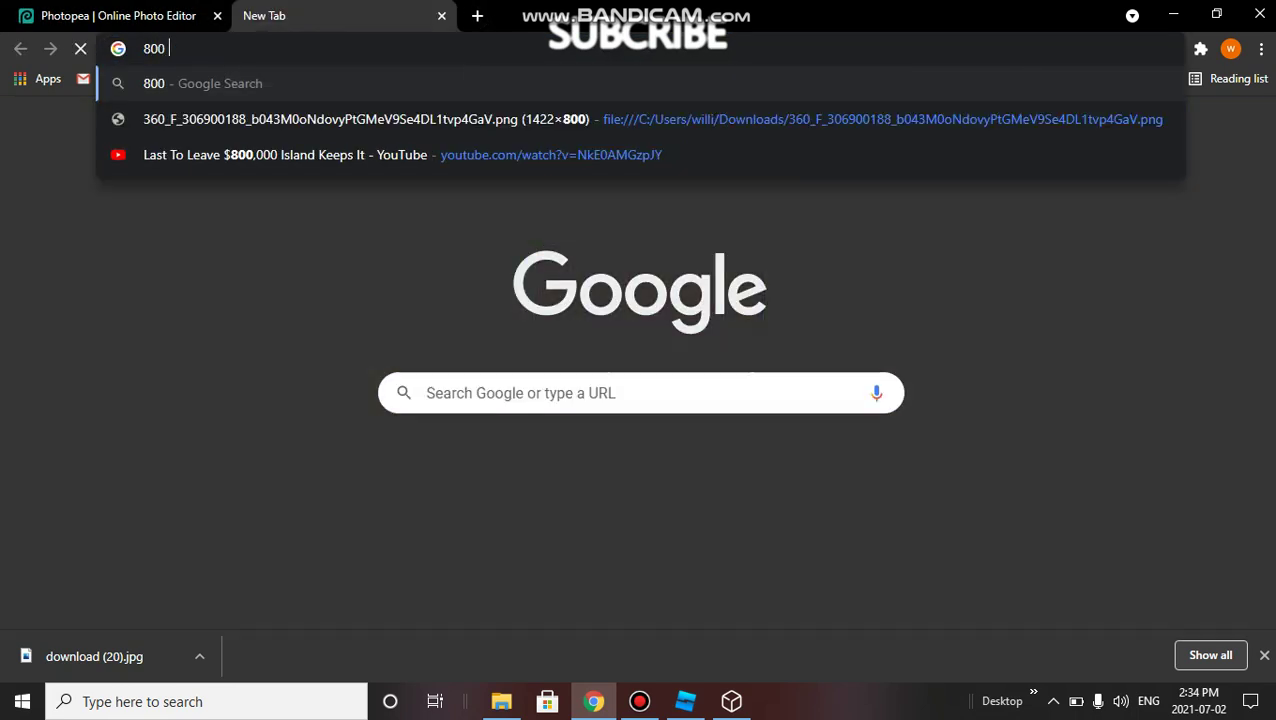
pyautogui.write('x 80')
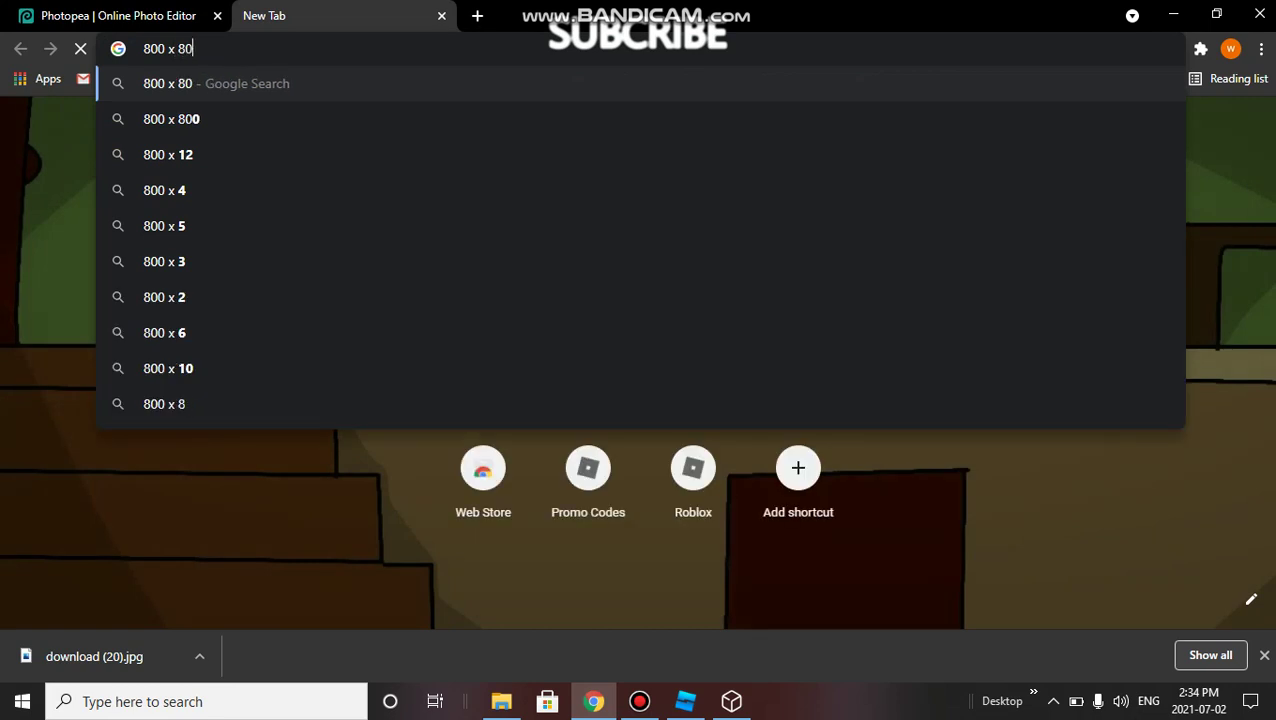
pyautogui.write('0')
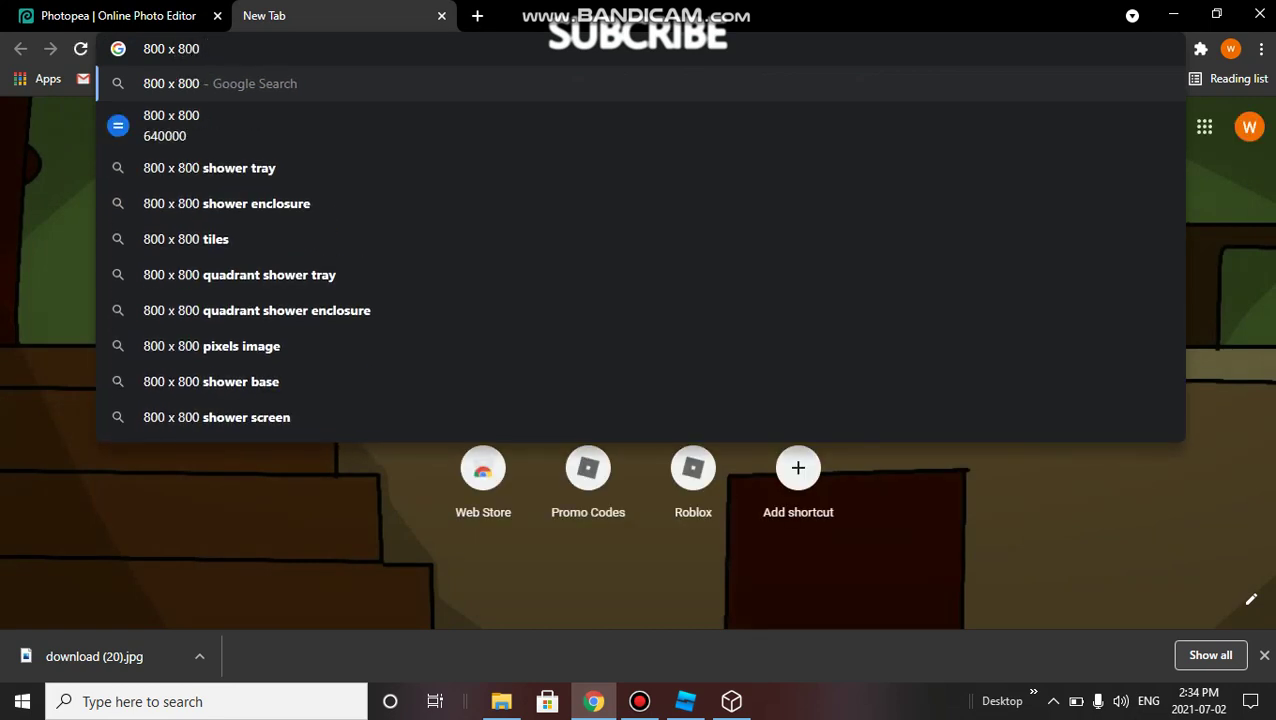
pyautogui.write(' back')
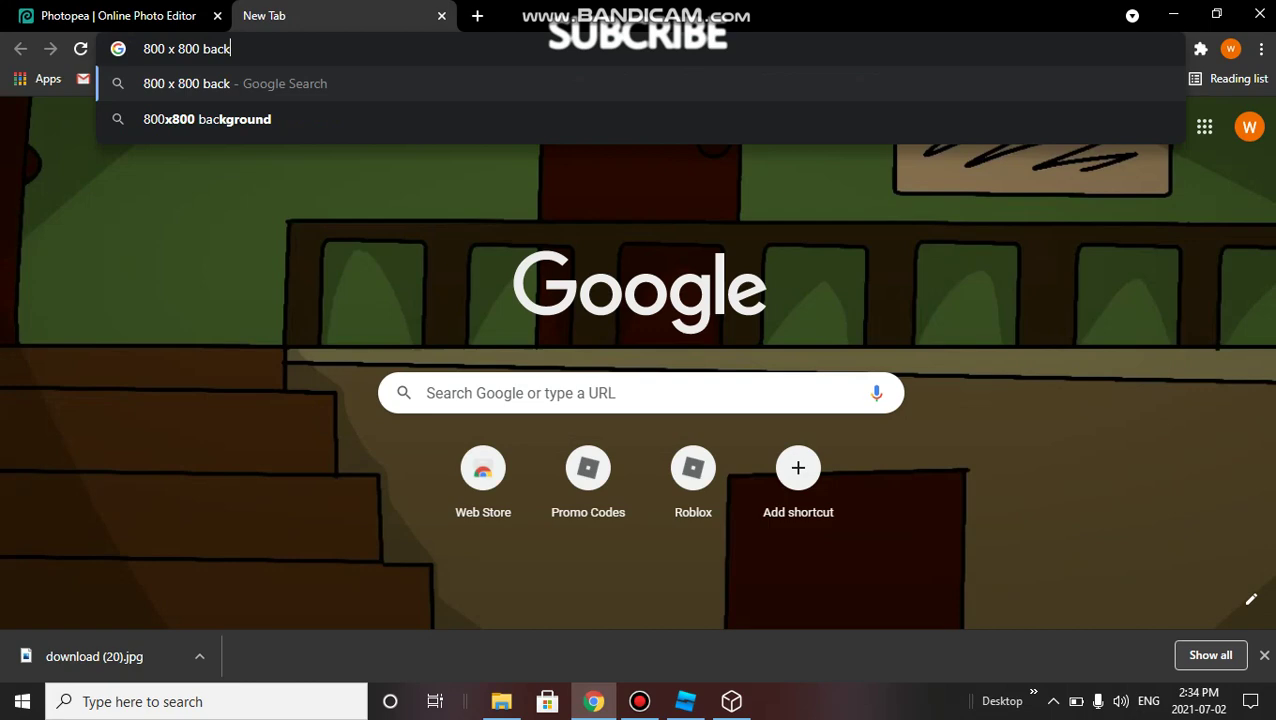
pyautogui.write('round')
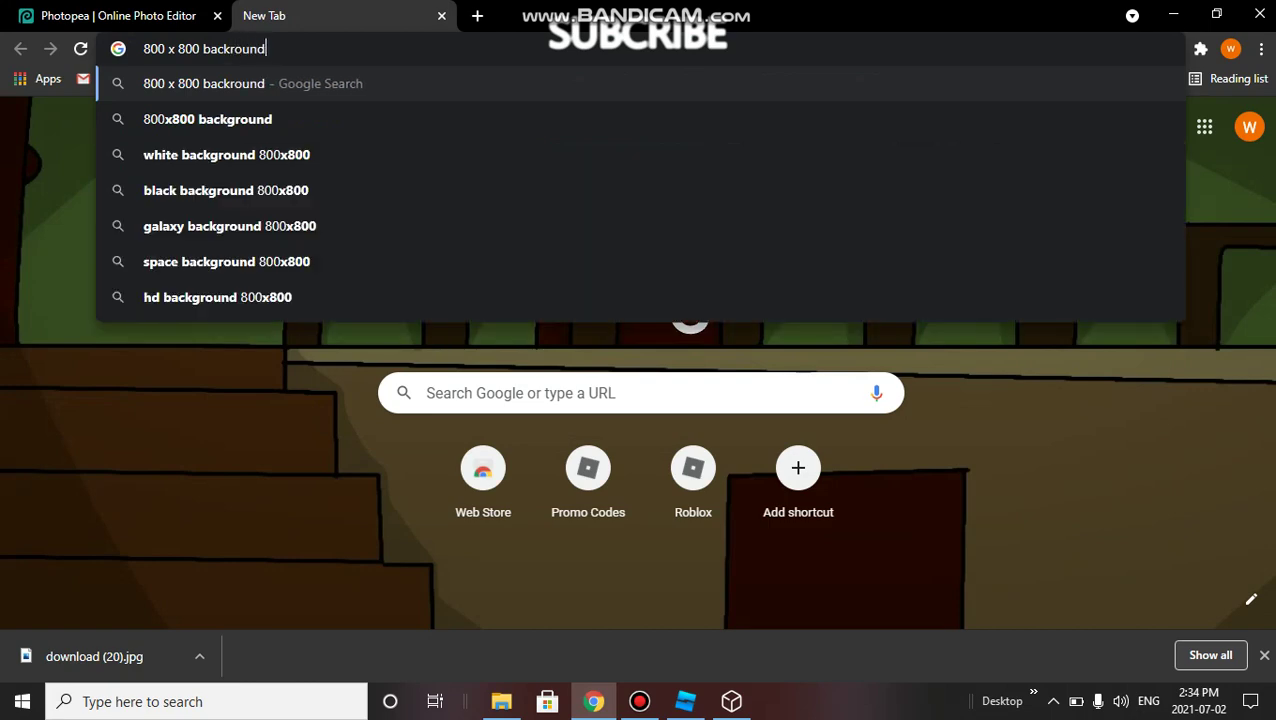
pyautogui.press('Return')
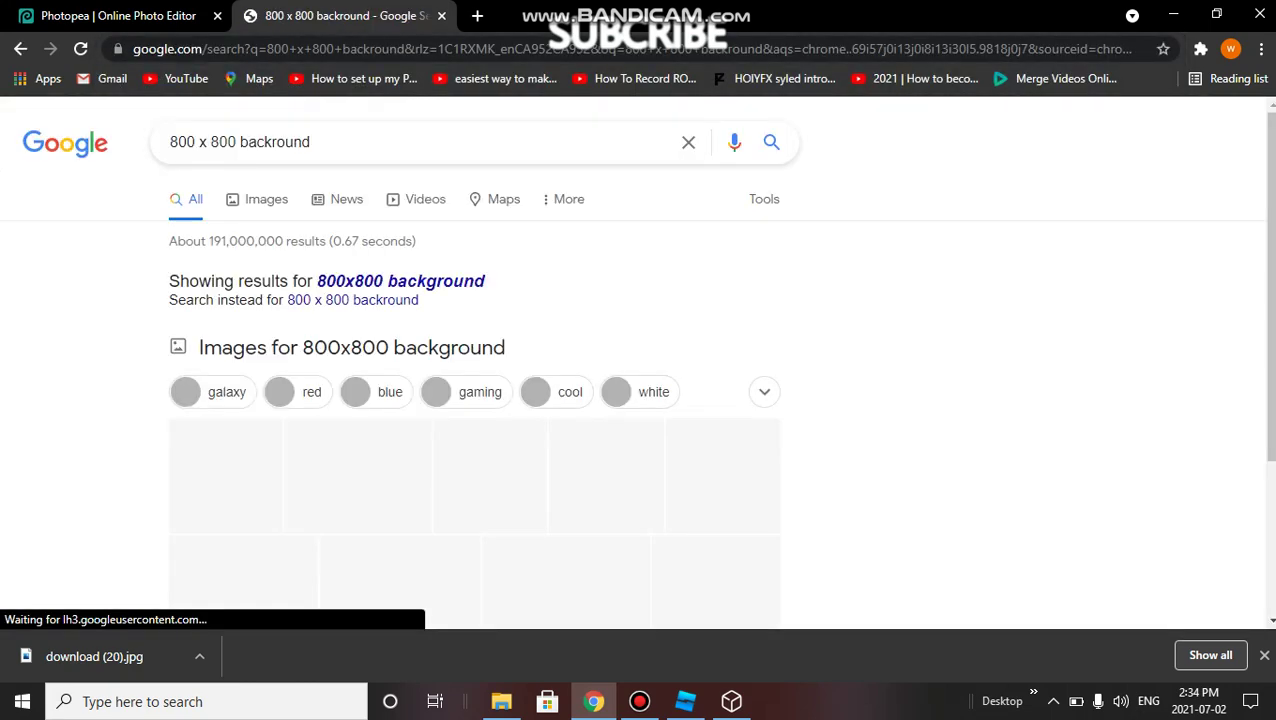
pyautogui.scroll(-1, 400, 190)
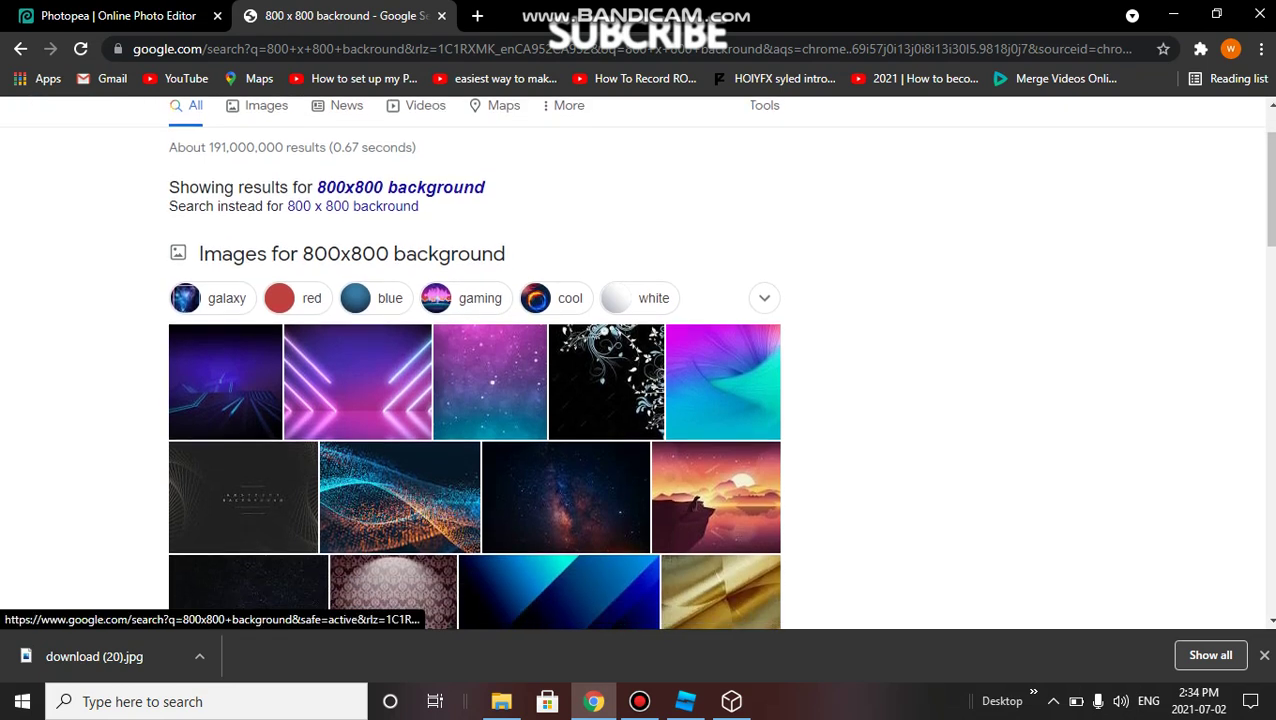
pyautogui.click(400, 187)
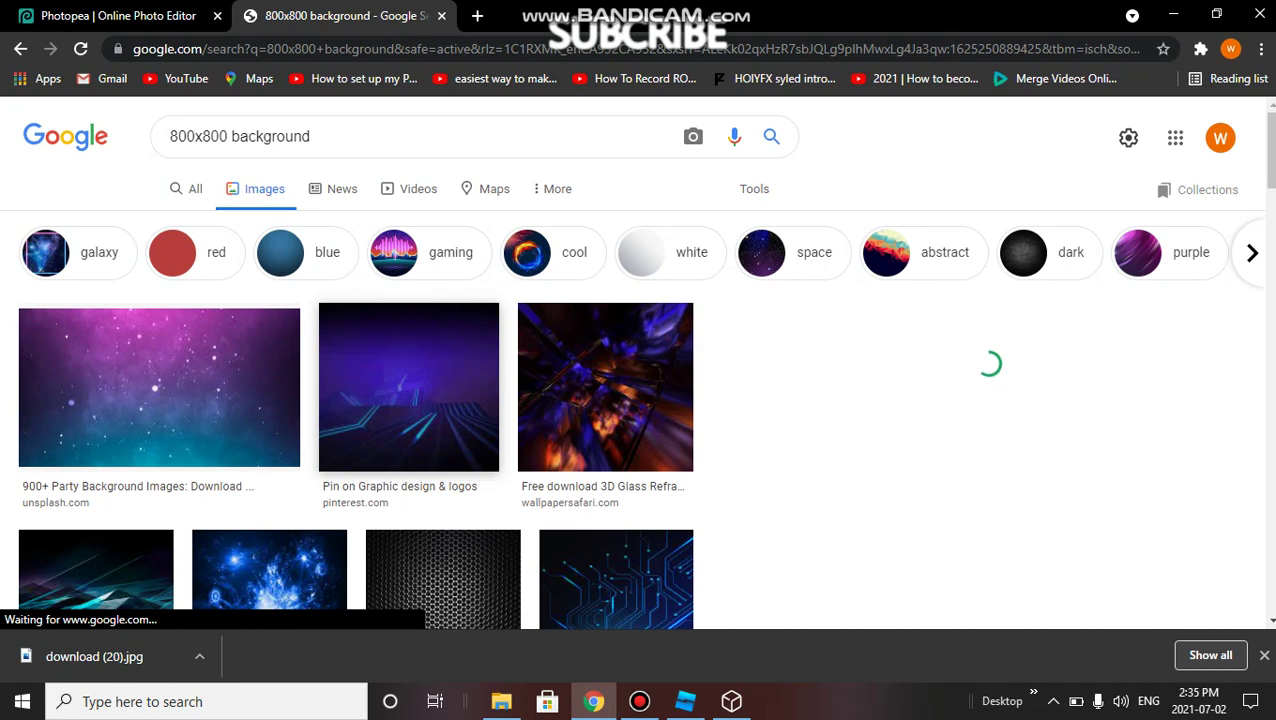
# - Browse the background image results and preview the pink retro mountain picture
pyautogui.scroll(-2, 640, 400)
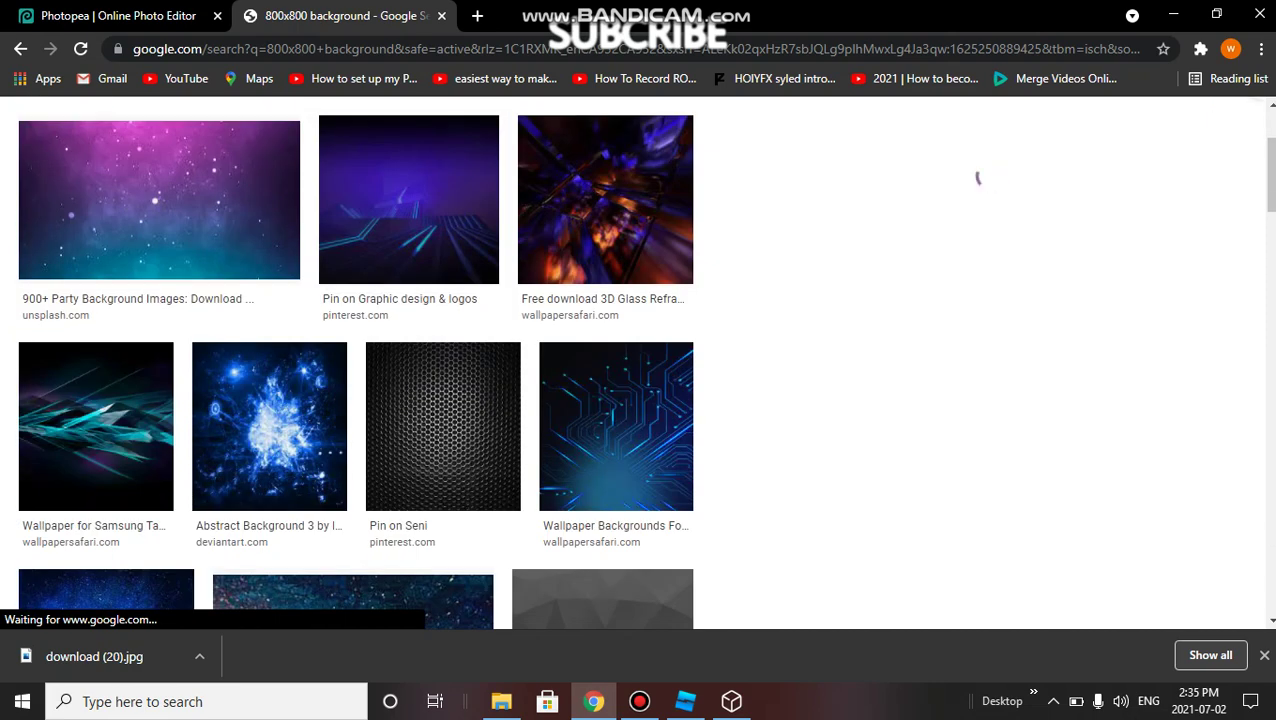
pyautogui.scroll(1, 640, 360)
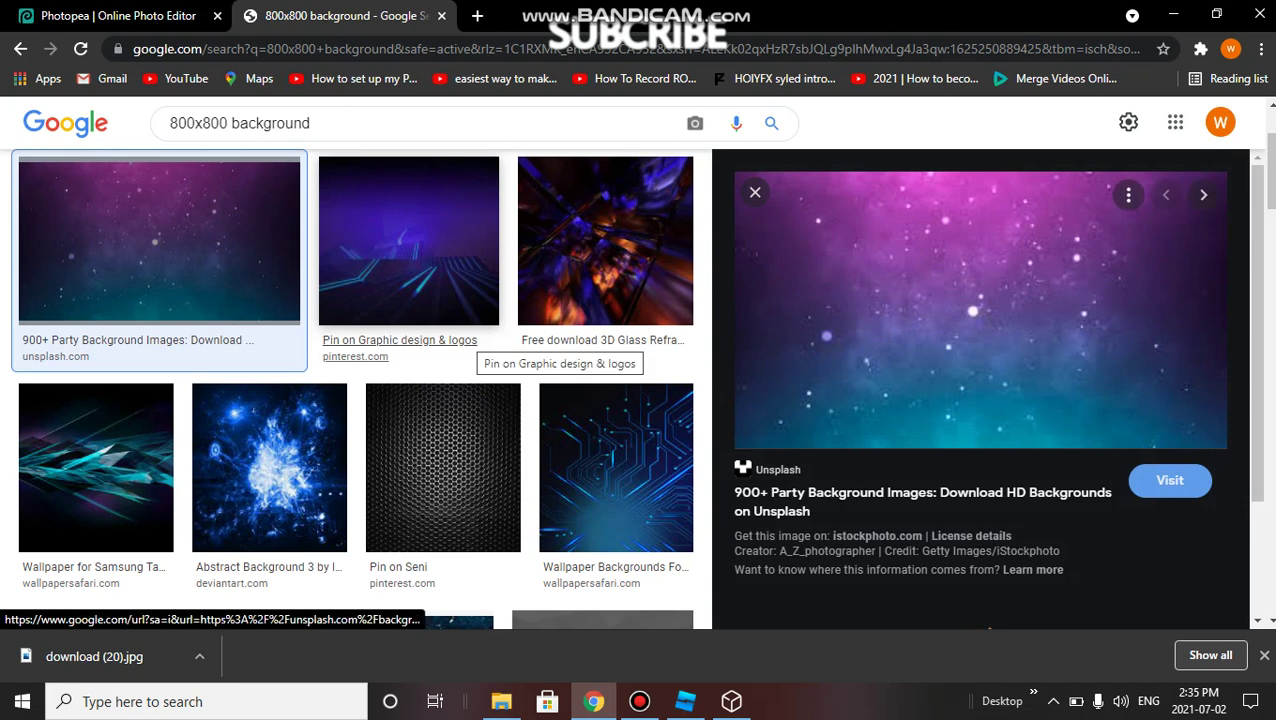
pyautogui.scroll(-1, 352, 380)
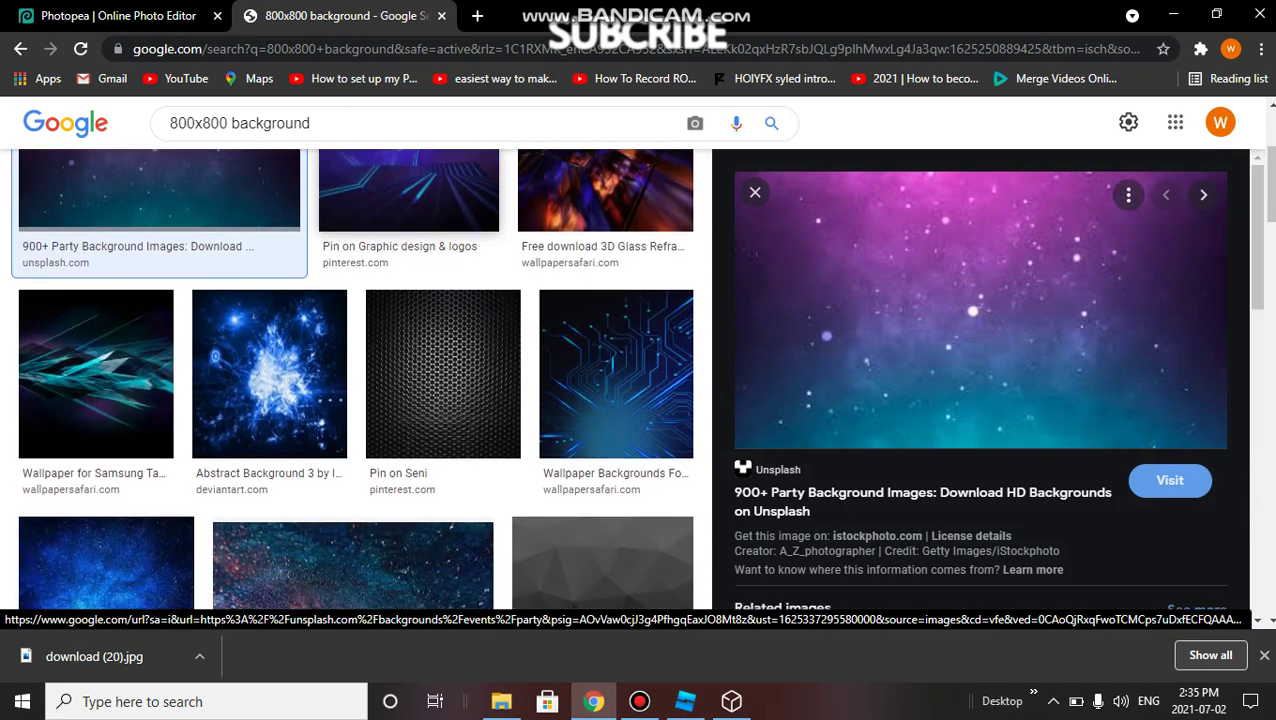
pyautogui.scroll(-4, 300, 380)
pyautogui.scroll(2, 273, 380)
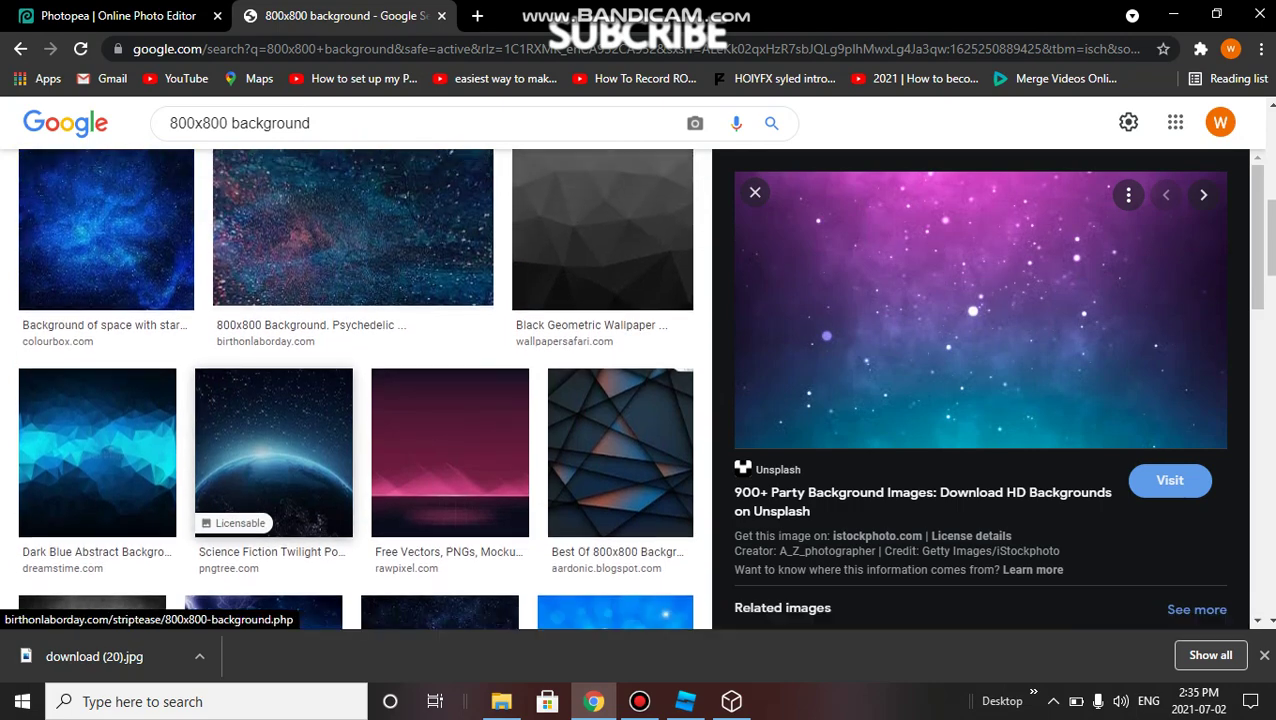
pyautogui.scroll(2, 450, 380)
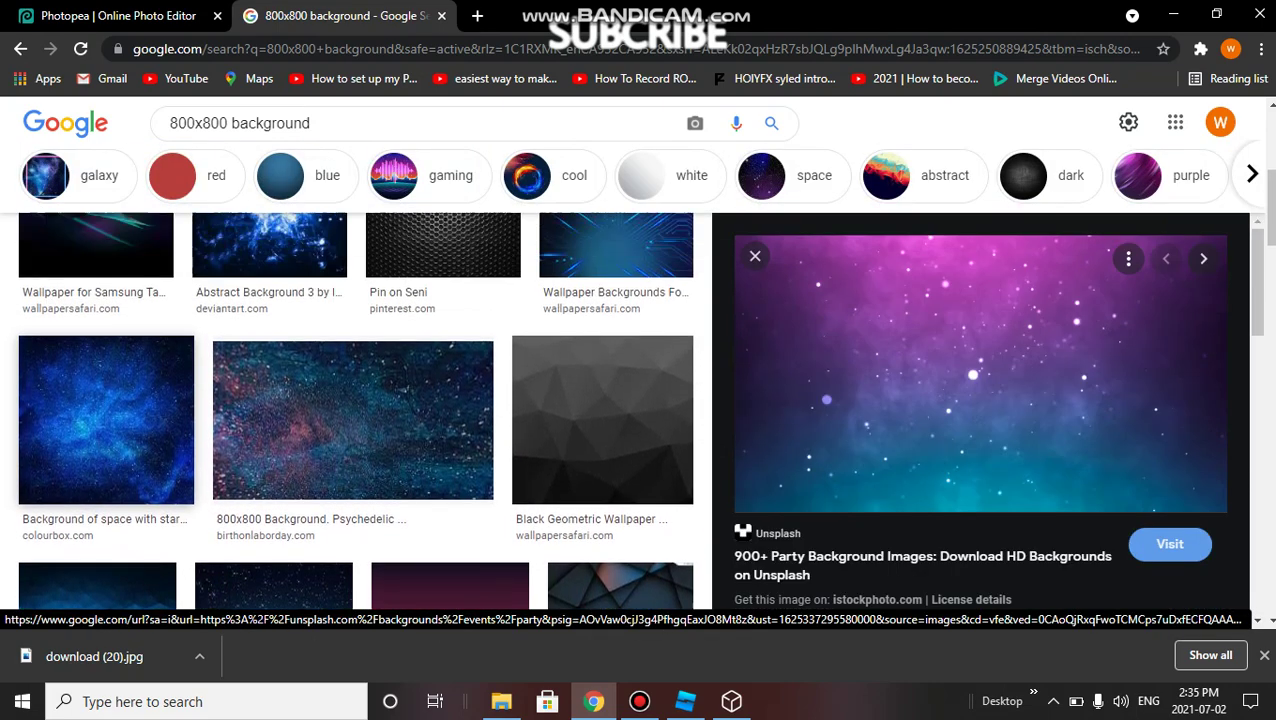
pyautogui.scroll(-4, 450, 380)
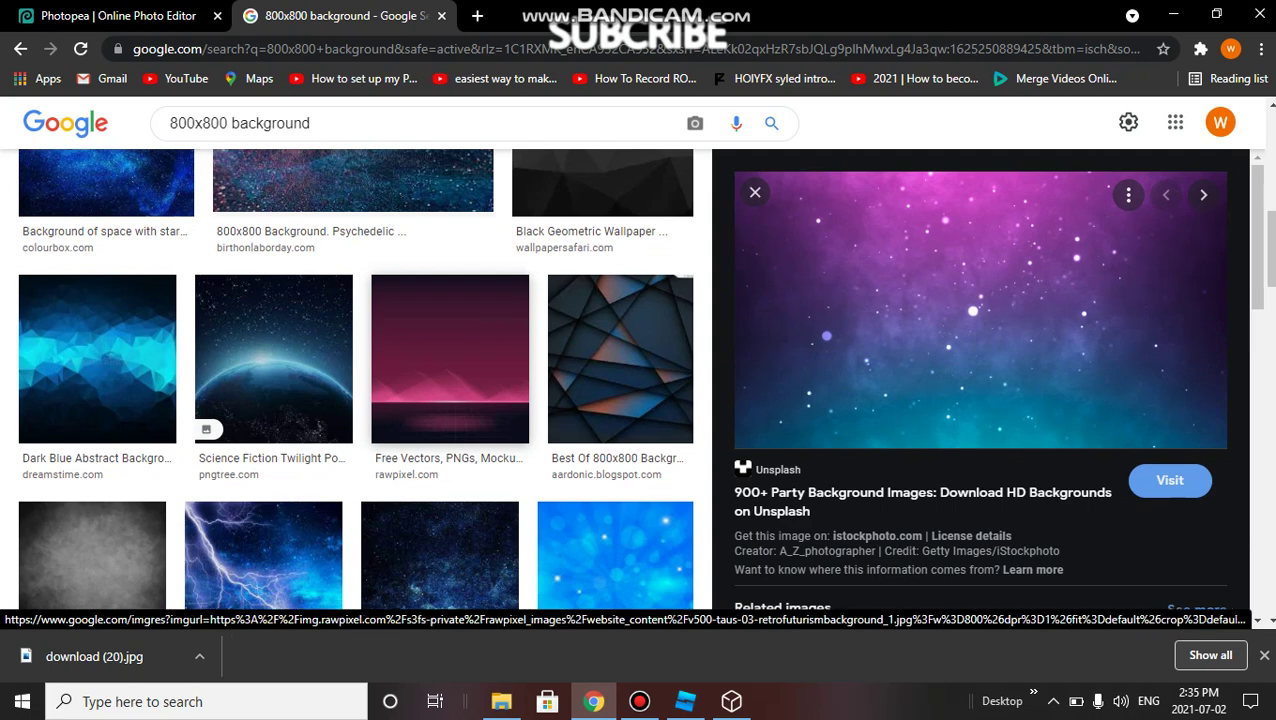
pyautogui.click(450, 358)
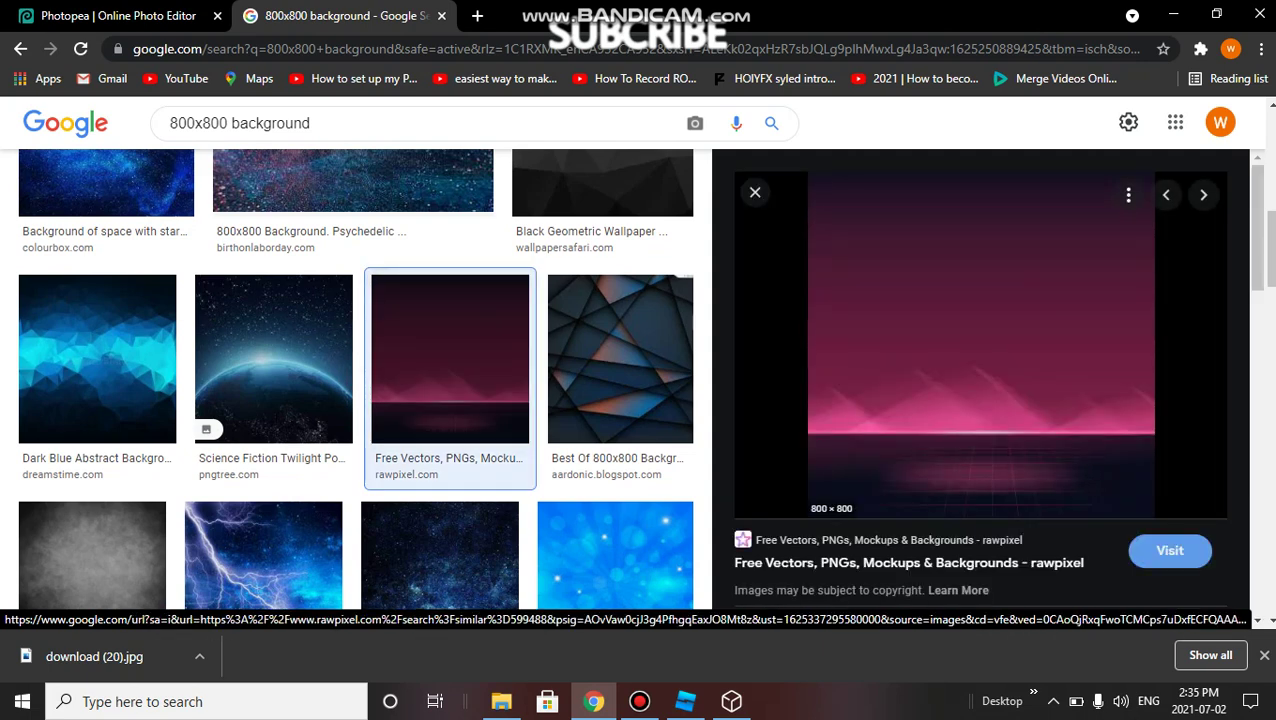
# - Compare the blue lightning and starry space previews, then save the lightning image to Downloads
pyautogui.scroll(-2, 355, 380)
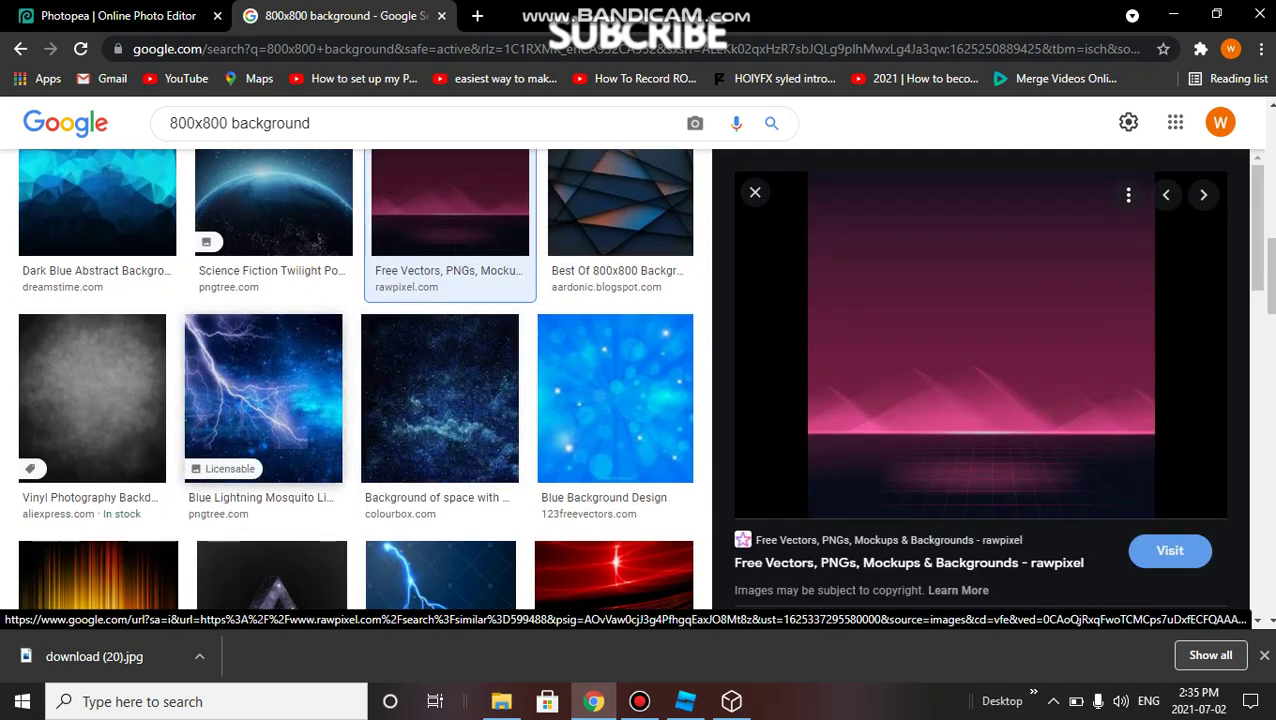
pyautogui.click(263, 400)
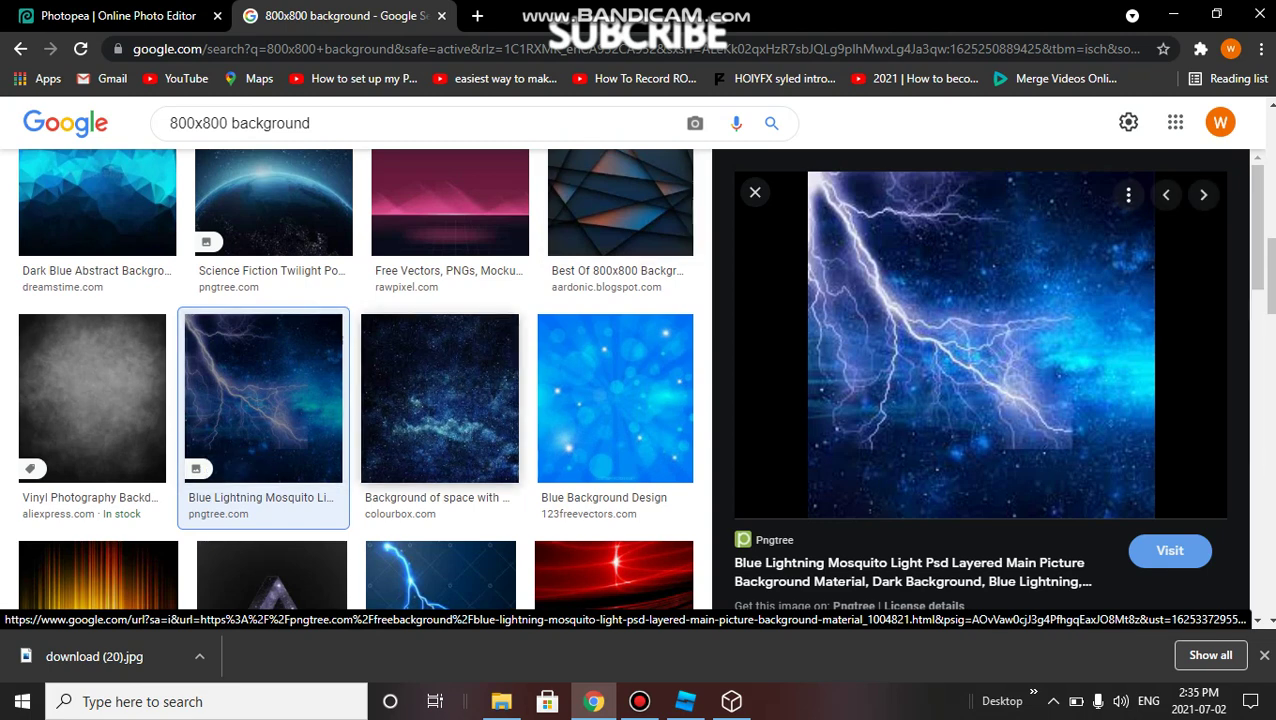
pyautogui.click(440, 400)
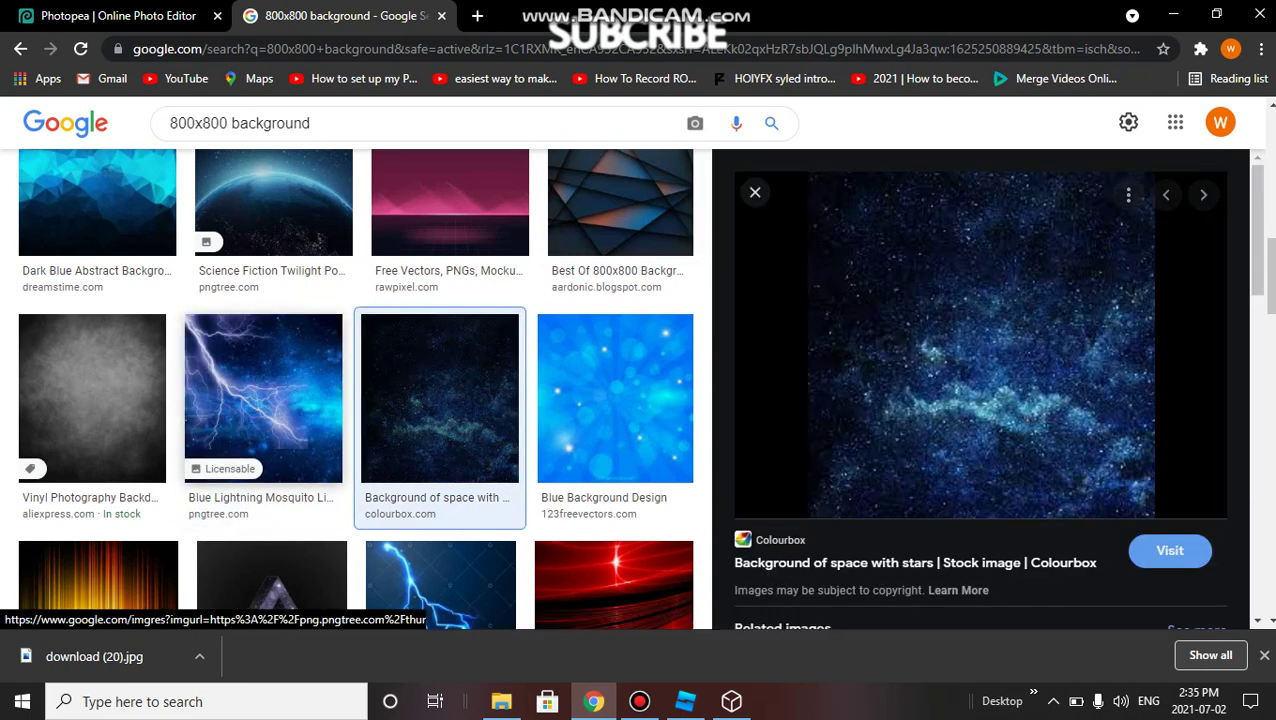
pyautogui.click(263, 400)
pyautogui.rightClick(910, 224)
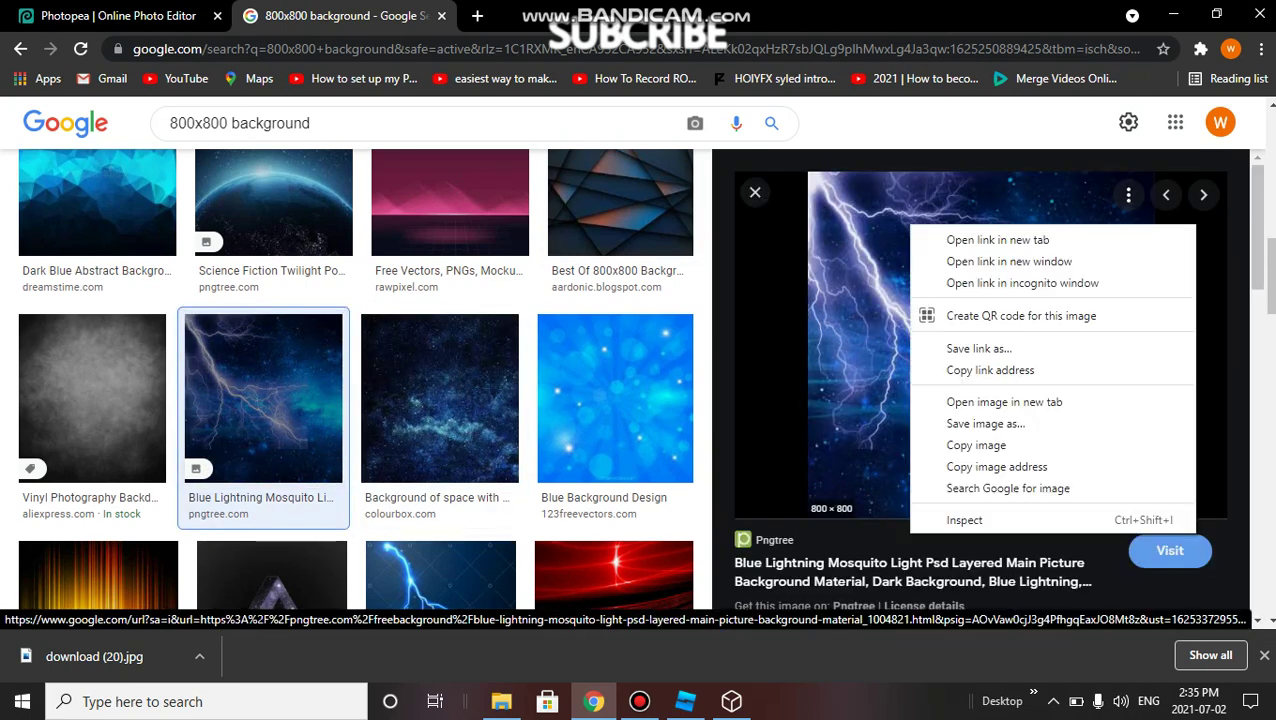
pyautogui.click(985, 423)
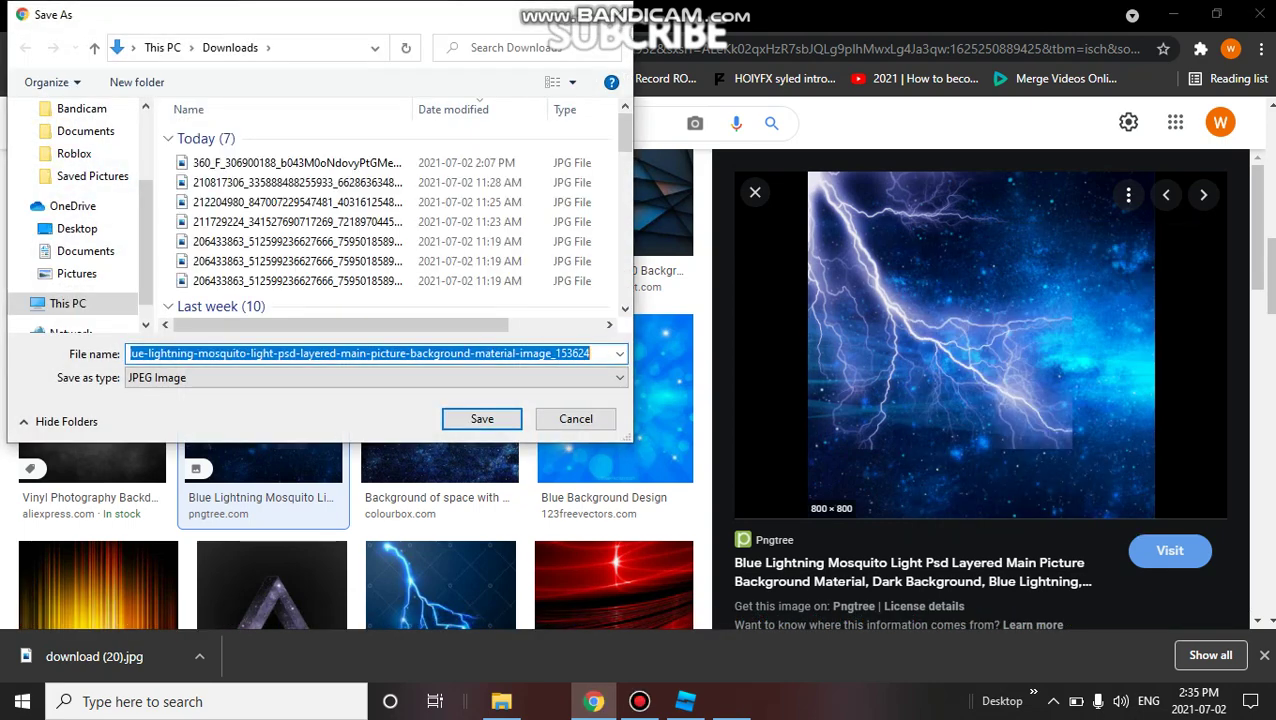
pyautogui.press('Return')
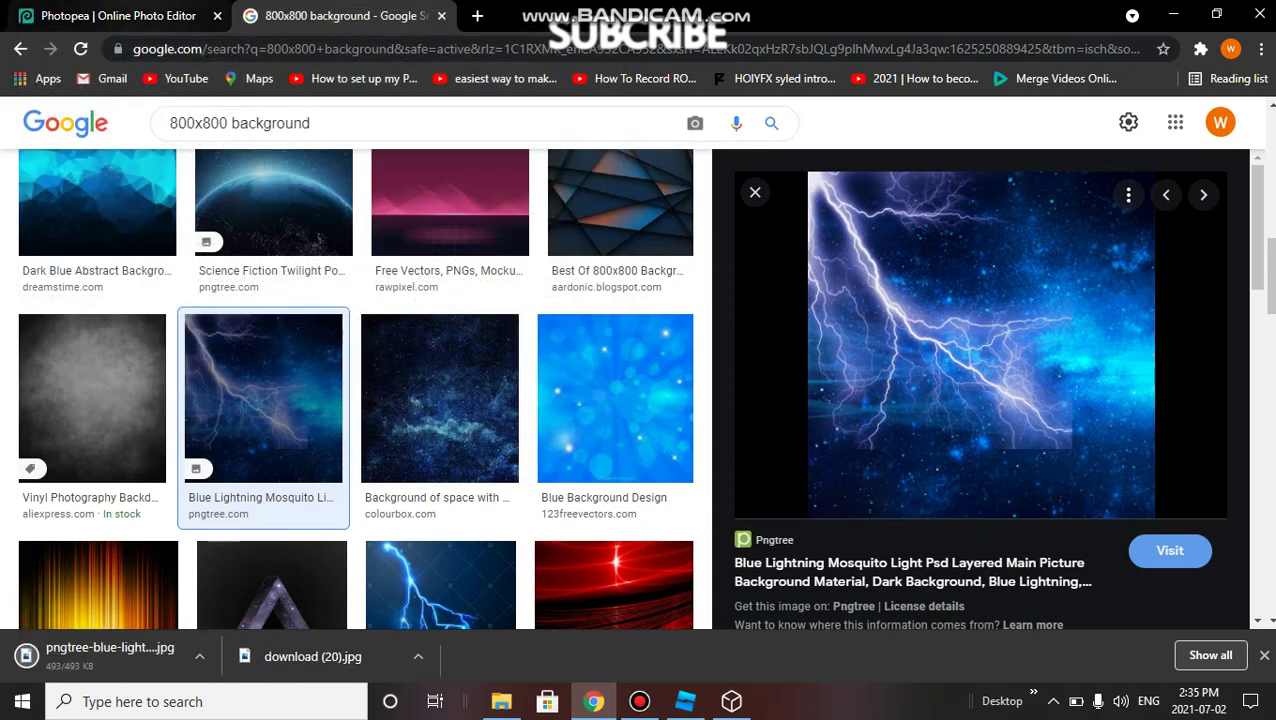
# - Drop the lightning background and the download (20) image onto the Photopea canvas as layers
pyautogui.click(118, 16)
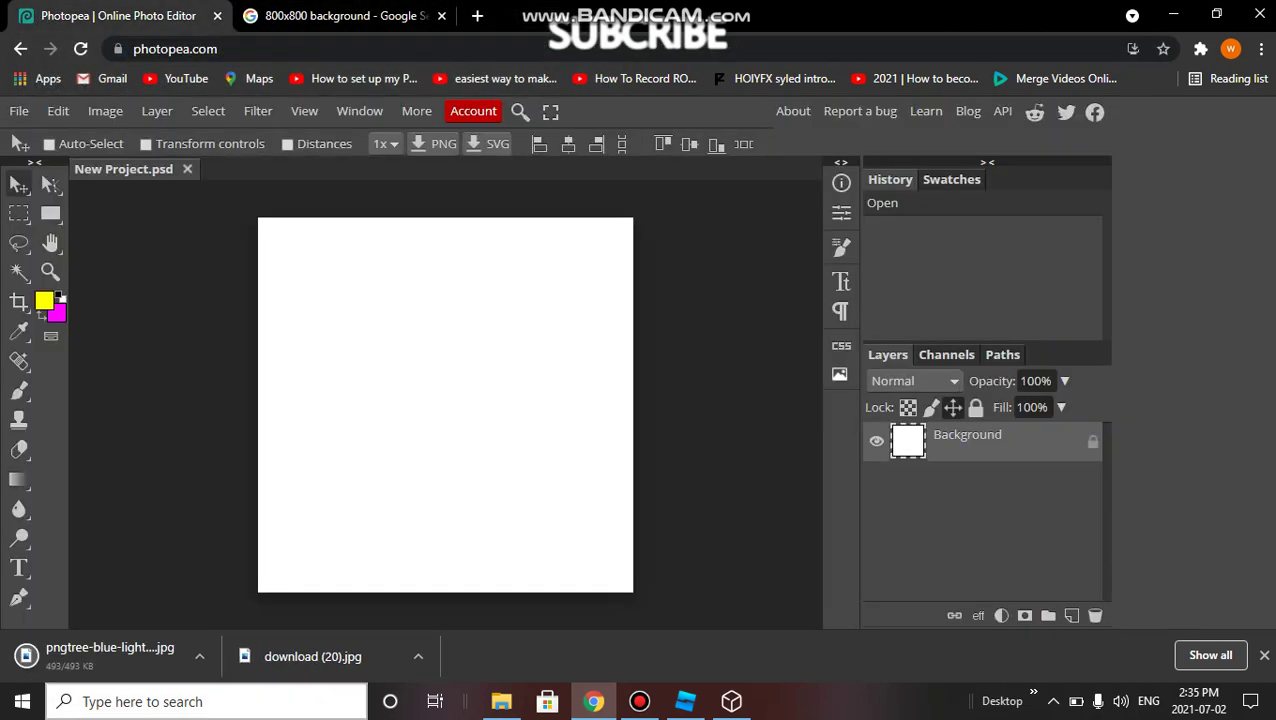
pyautogui.moveTo(27, 656); pyautogui.dragTo(278, 424)
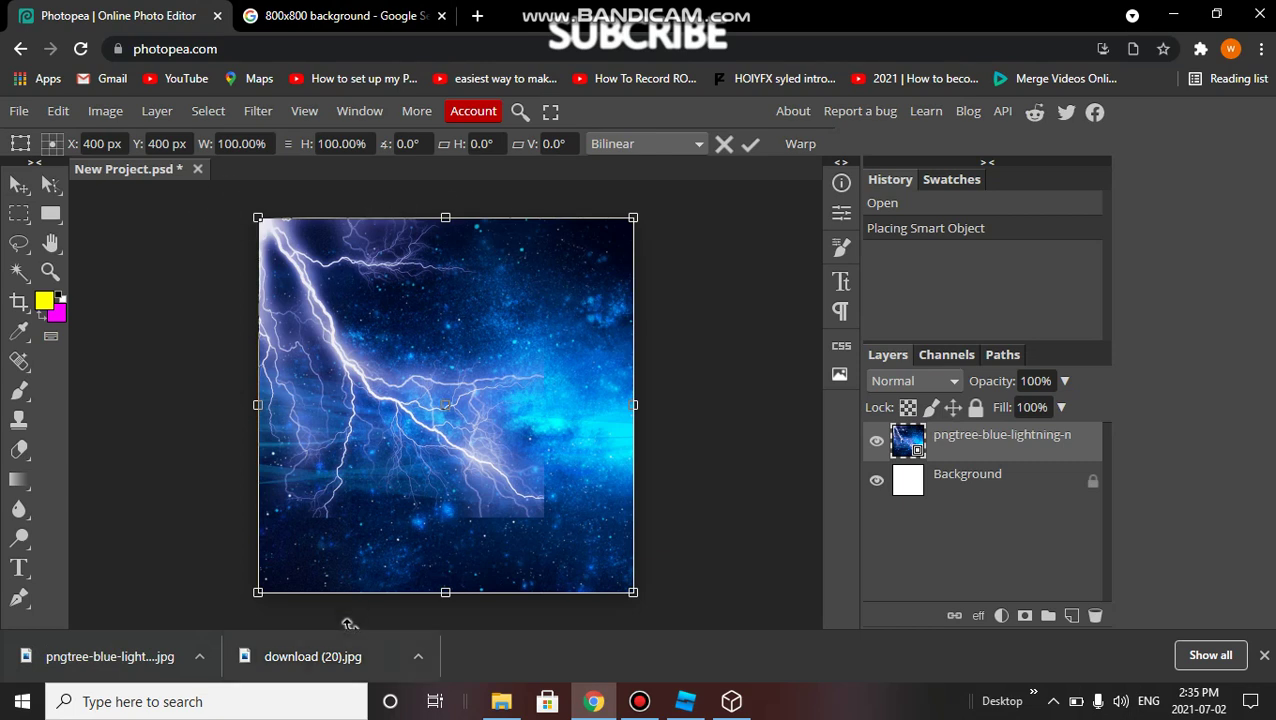
pyautogui.moveTo(300, 656)
pyautogui.mouseDown()
pyautogui.moveTo(356, 433)
pyautogui.moveTo(367, 508)
pyautogui.moveTo(290, 612)
pyautogui.moveTo(310, 484)
pyautogui.mouseUp()
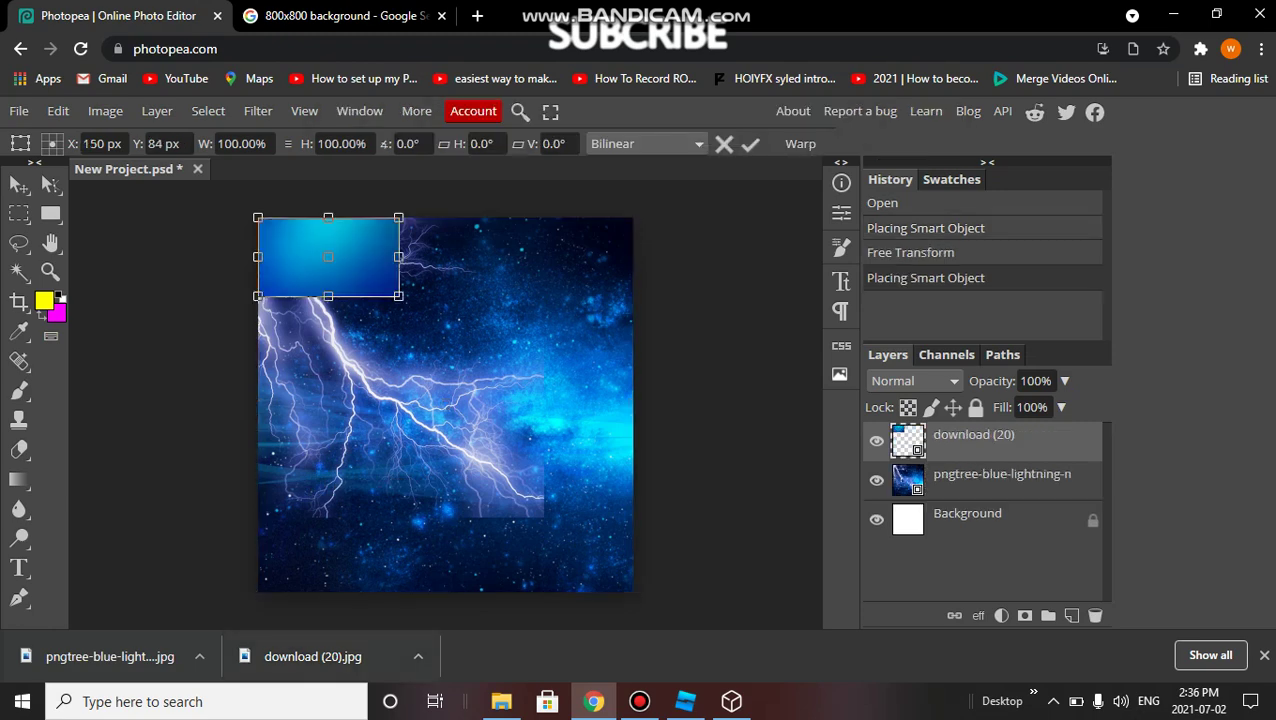
# - Replace the download (20) layer with the nydthfgnhg avatar image and move it lower
pyautogui.rightClick(975, 434)
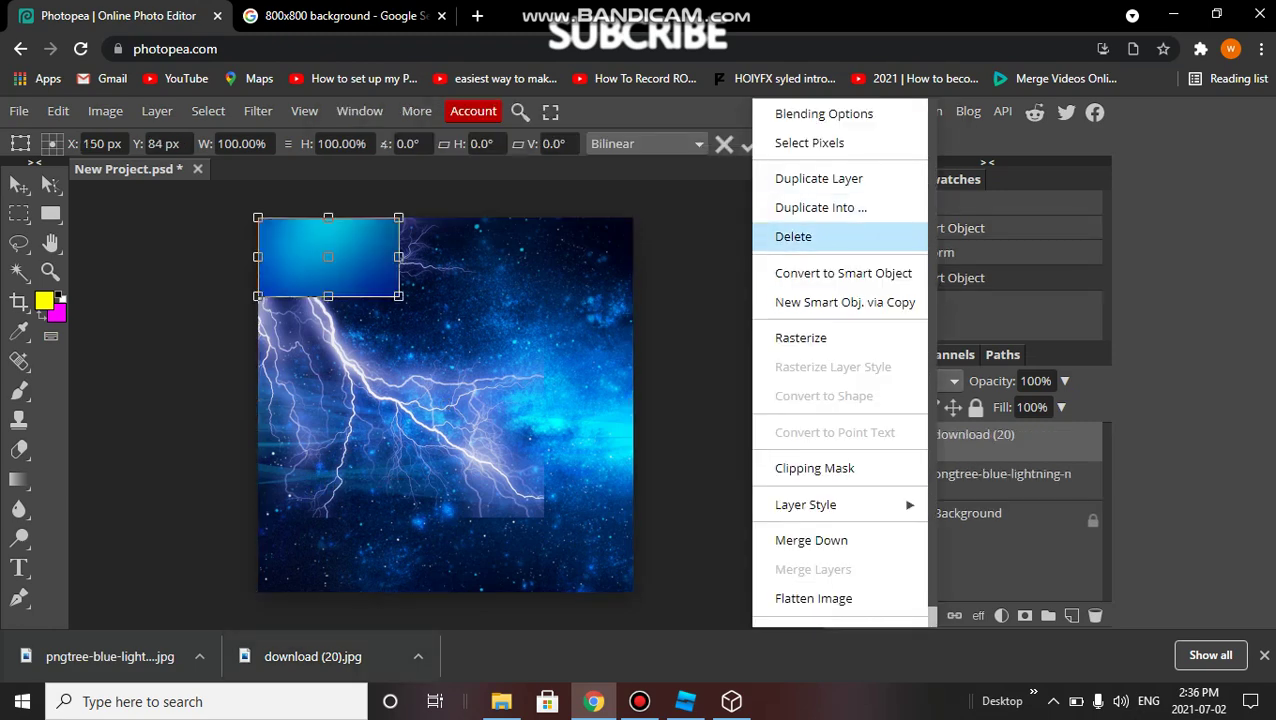
pyautogui.click(793, 236)
pyautogui.click(501, 701)
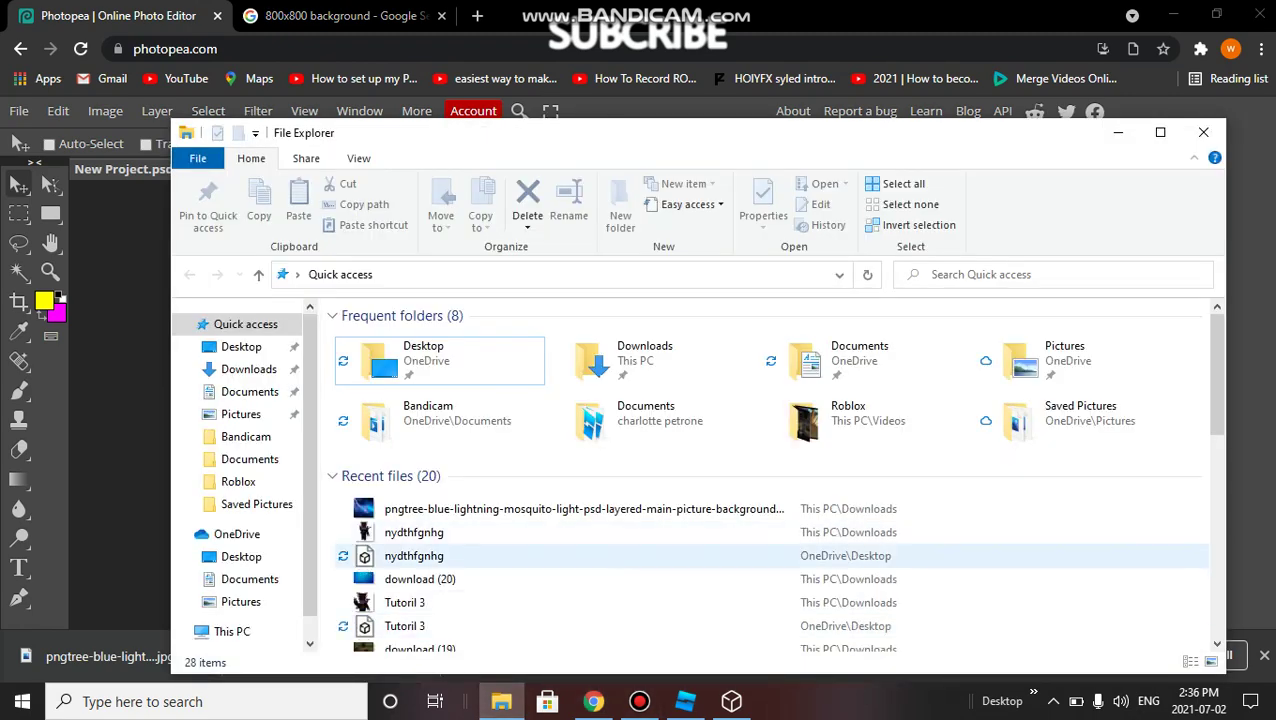
pyautogui.moveTo(410, 532); pyautogui.dragTo(254, 528)
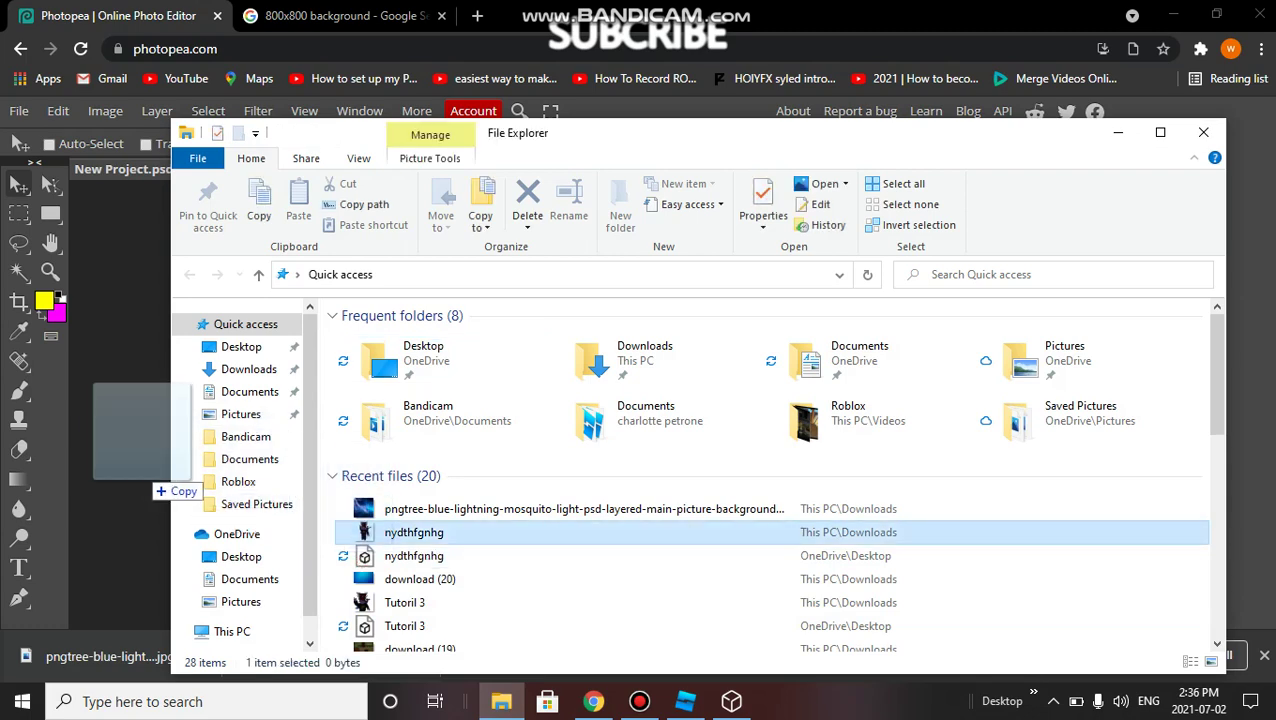
pyautogui.moveTo(260, 533); pyautogui.dragTo(160, 408)
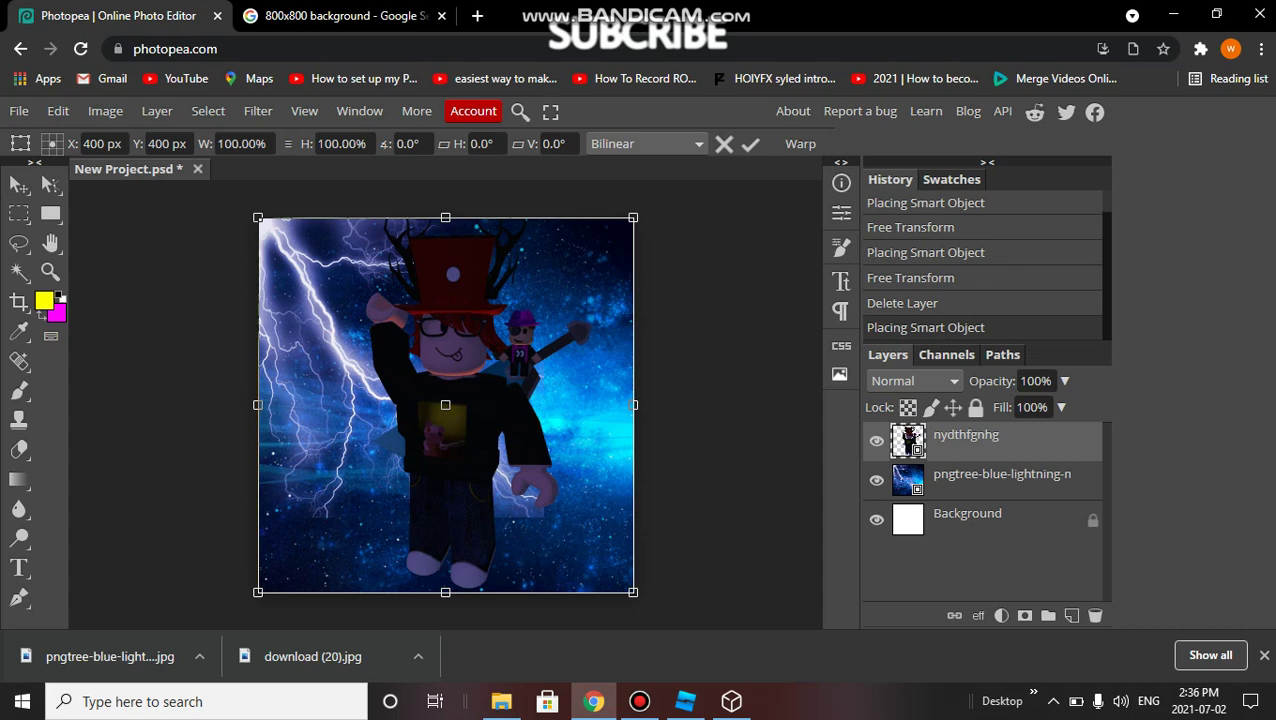
pyautogui.moveTo(445, 404); pyautogui.dragTo(445, 492)
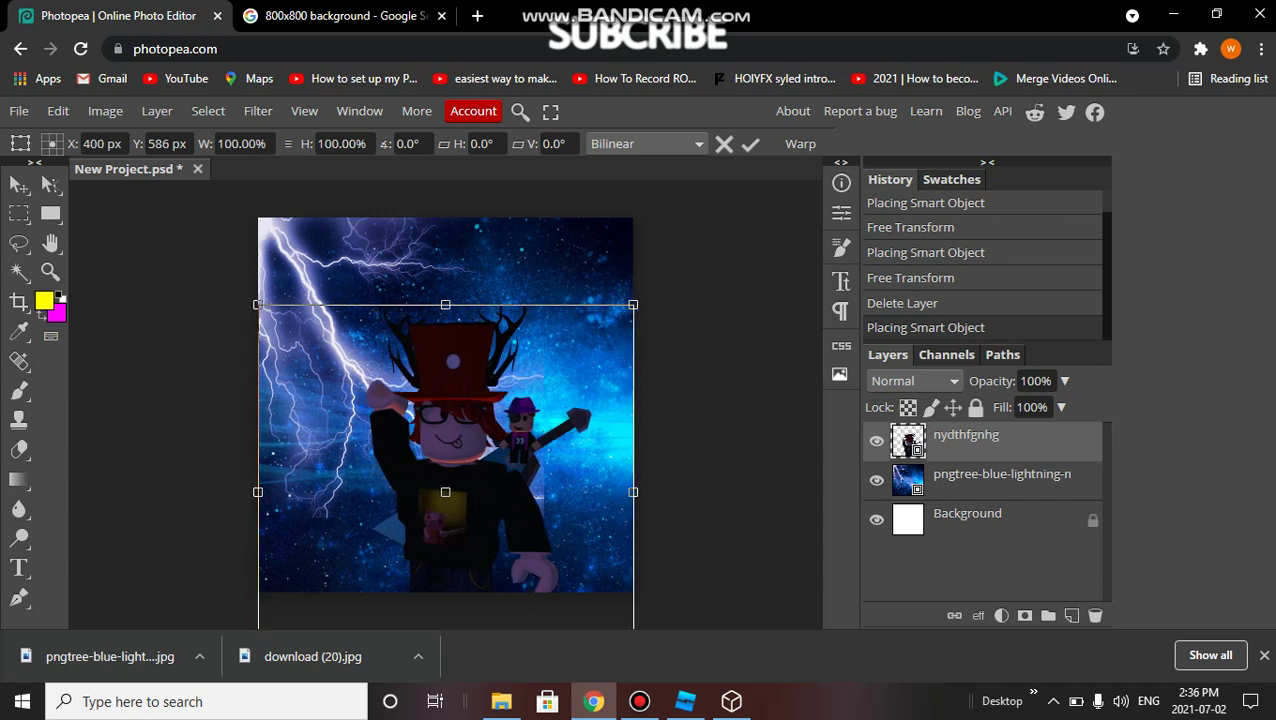
# - Export the composite as an 800x800 PNG, saved as New Project (12).png
pyautogui.click(19, 111)
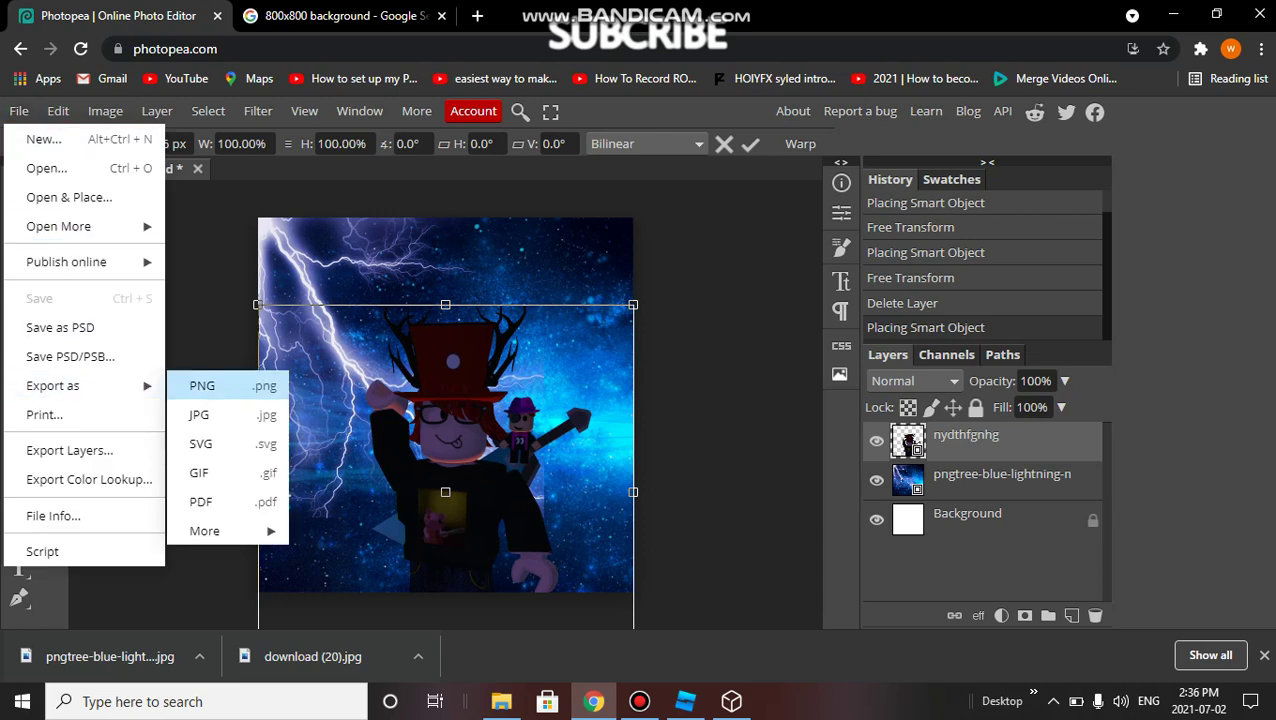
pyautogui.click(202, 385)
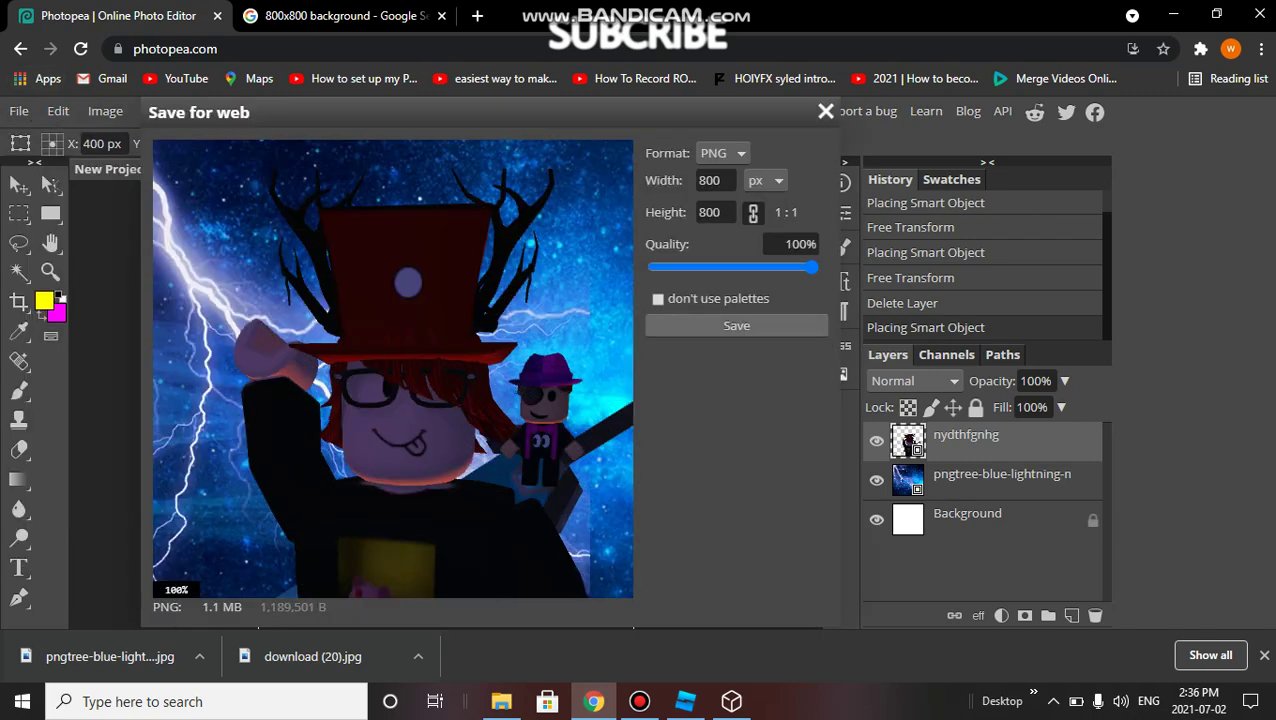
pyautogui.click(736, 325)
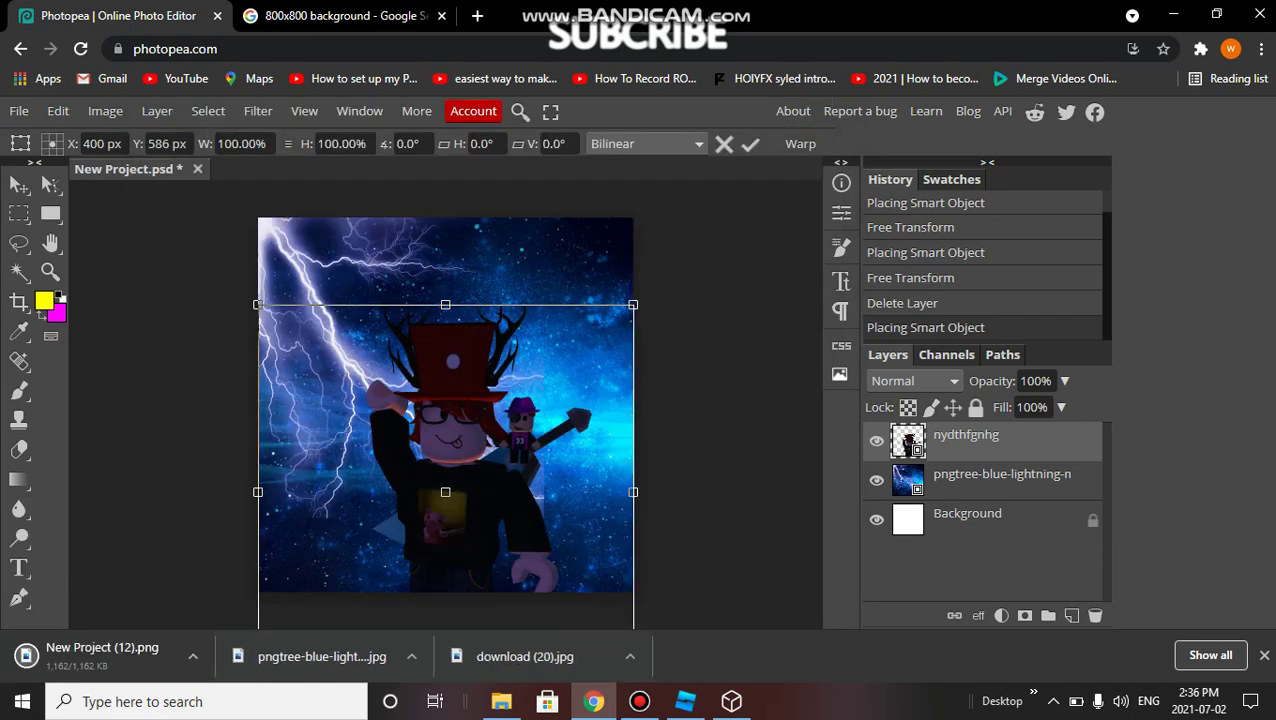